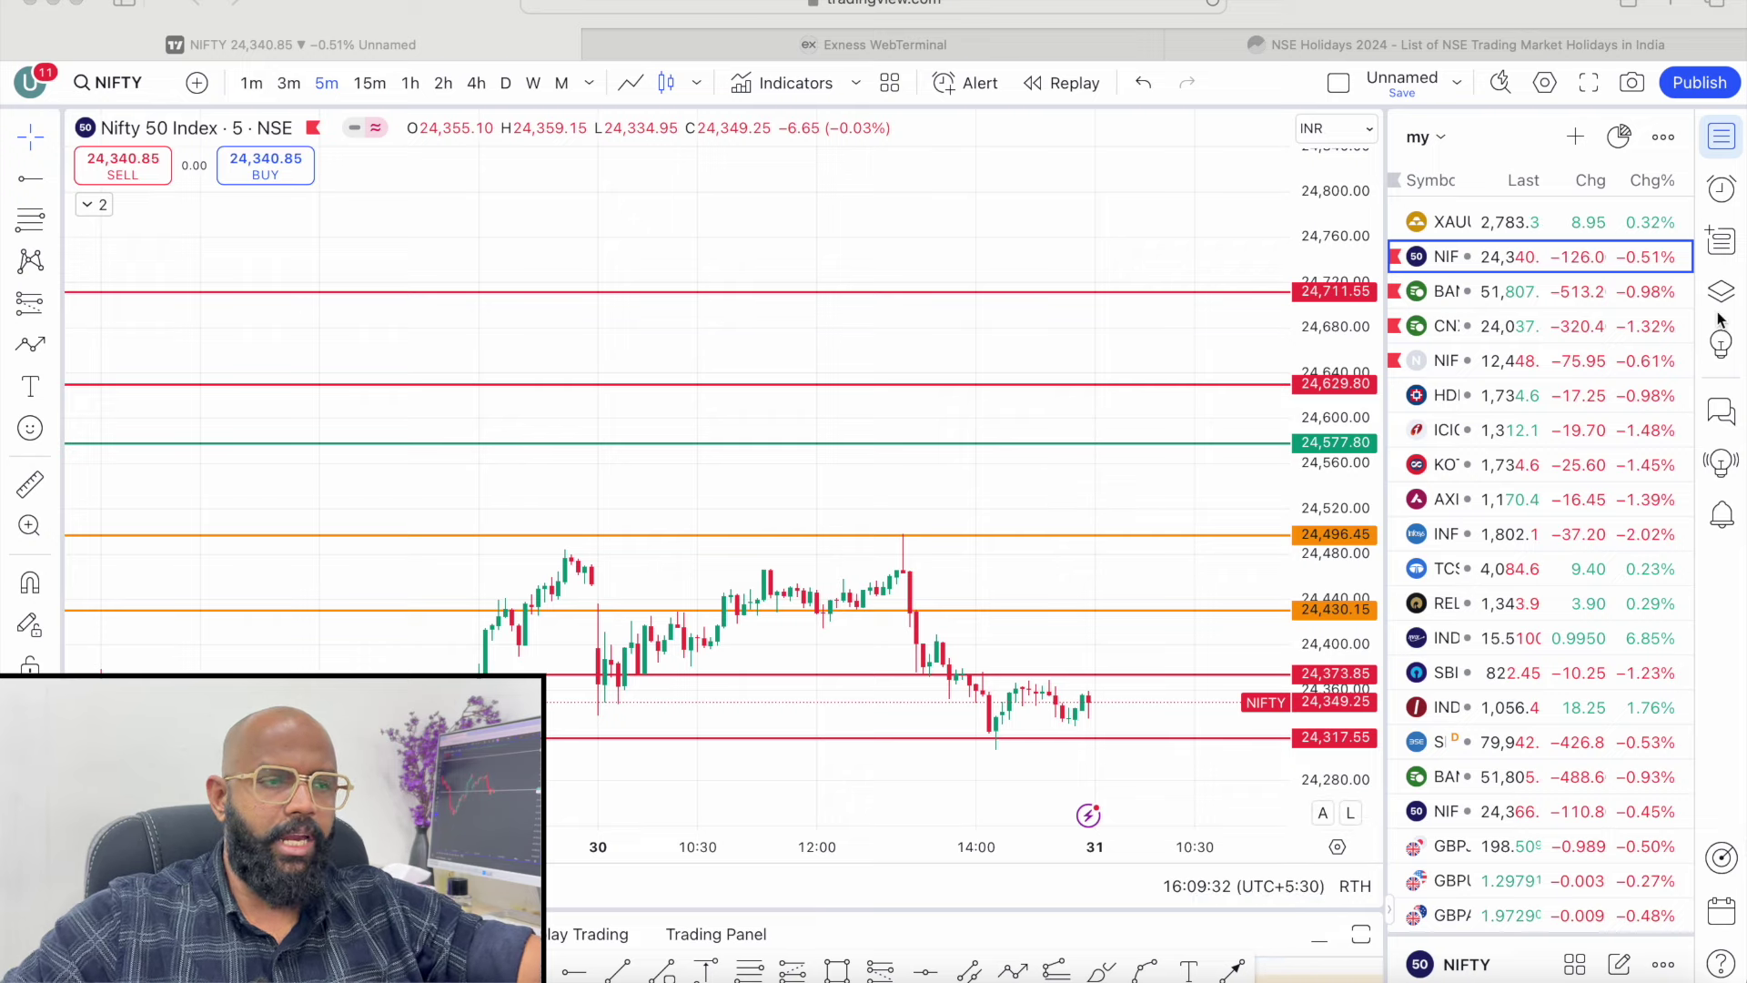
# Mark the 30 October opening range and the rise following it with pen strokes, and clear the annotations.
pyautogui.moveTo(114, 702)
pyautogui.mouseDown()
pyautogui.moveTo(67, 628)
pyautogui.moveTo(22, 429)
pyautogui.mouseUp()
pyautogui.click(23, 582)
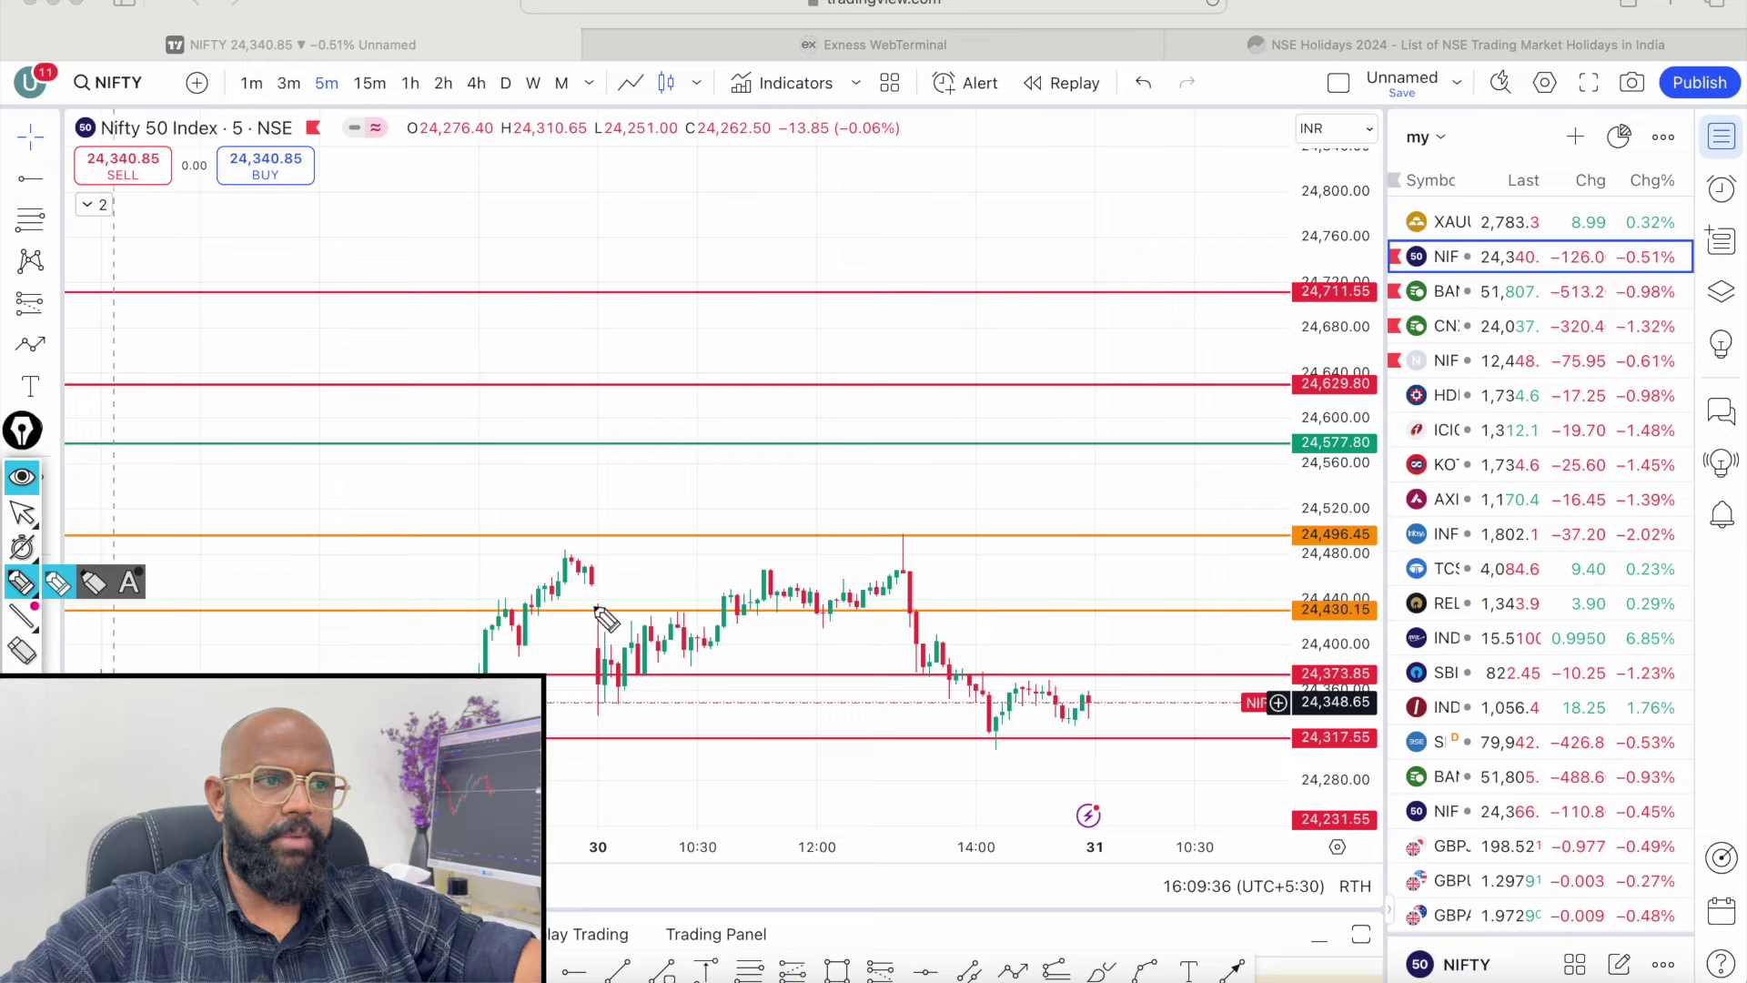
pyautogui.moveTo(593, 602); pyautogui.dragTo(617, 603)
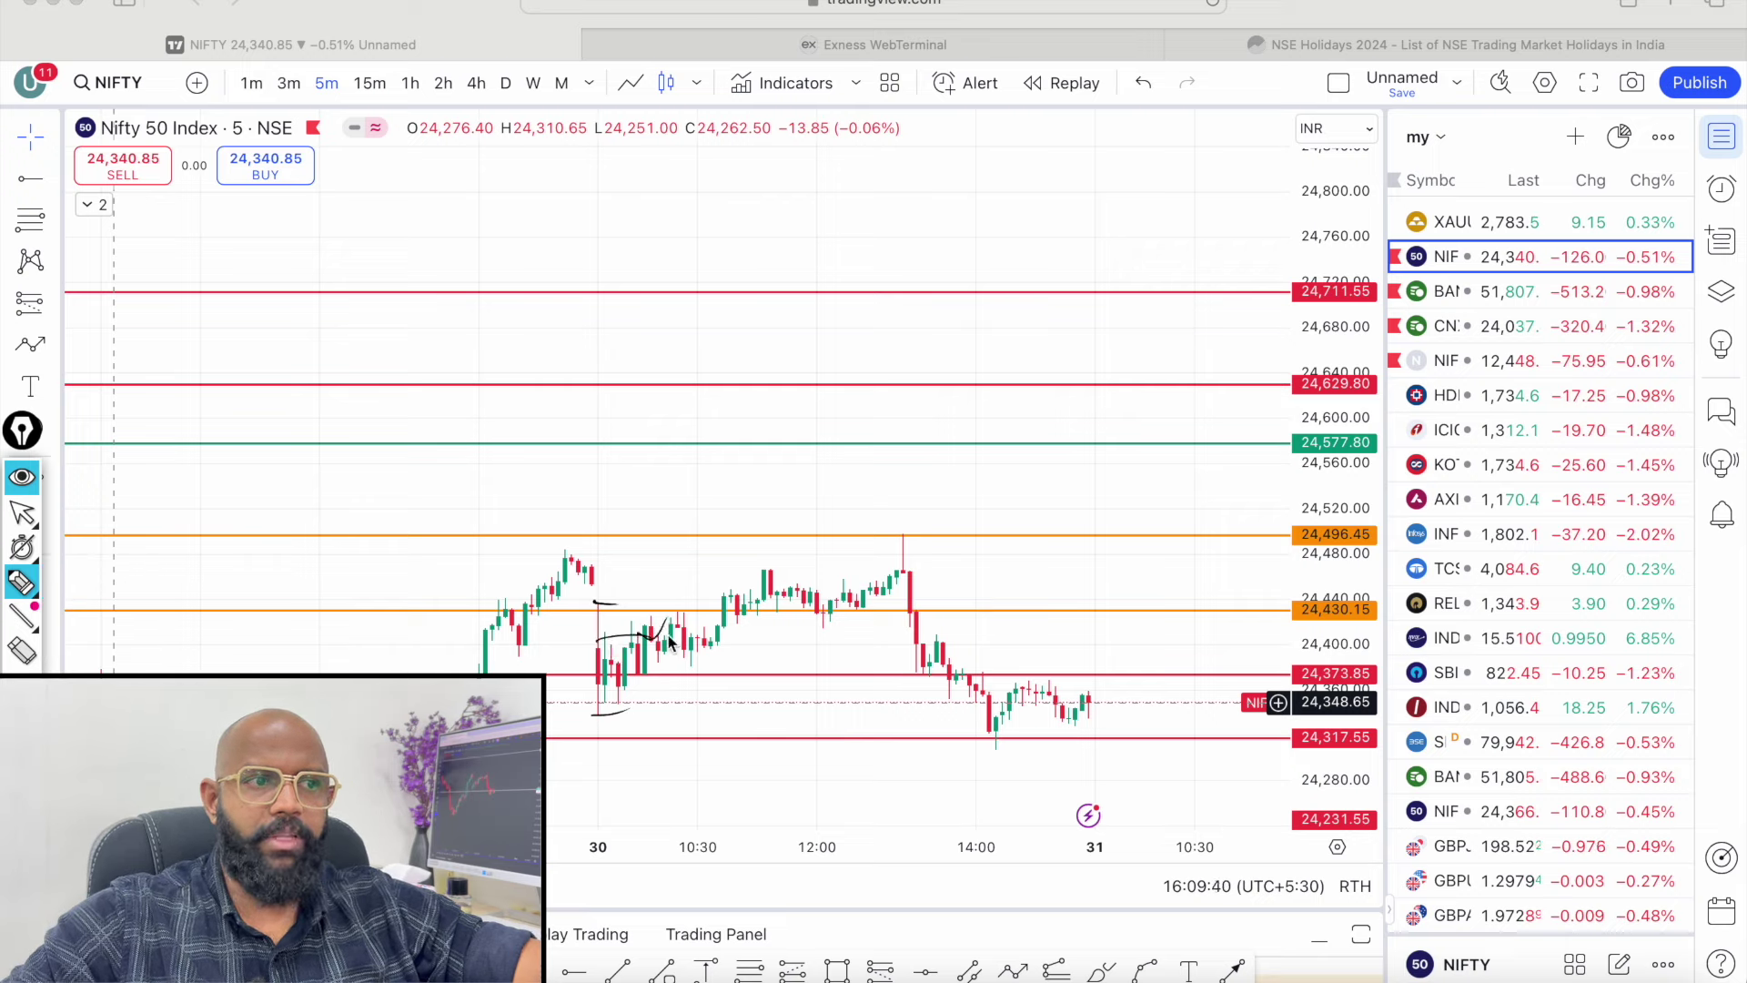
pyautogui.moveTo(673, 641); pyautogui.dragTo(845, 548)
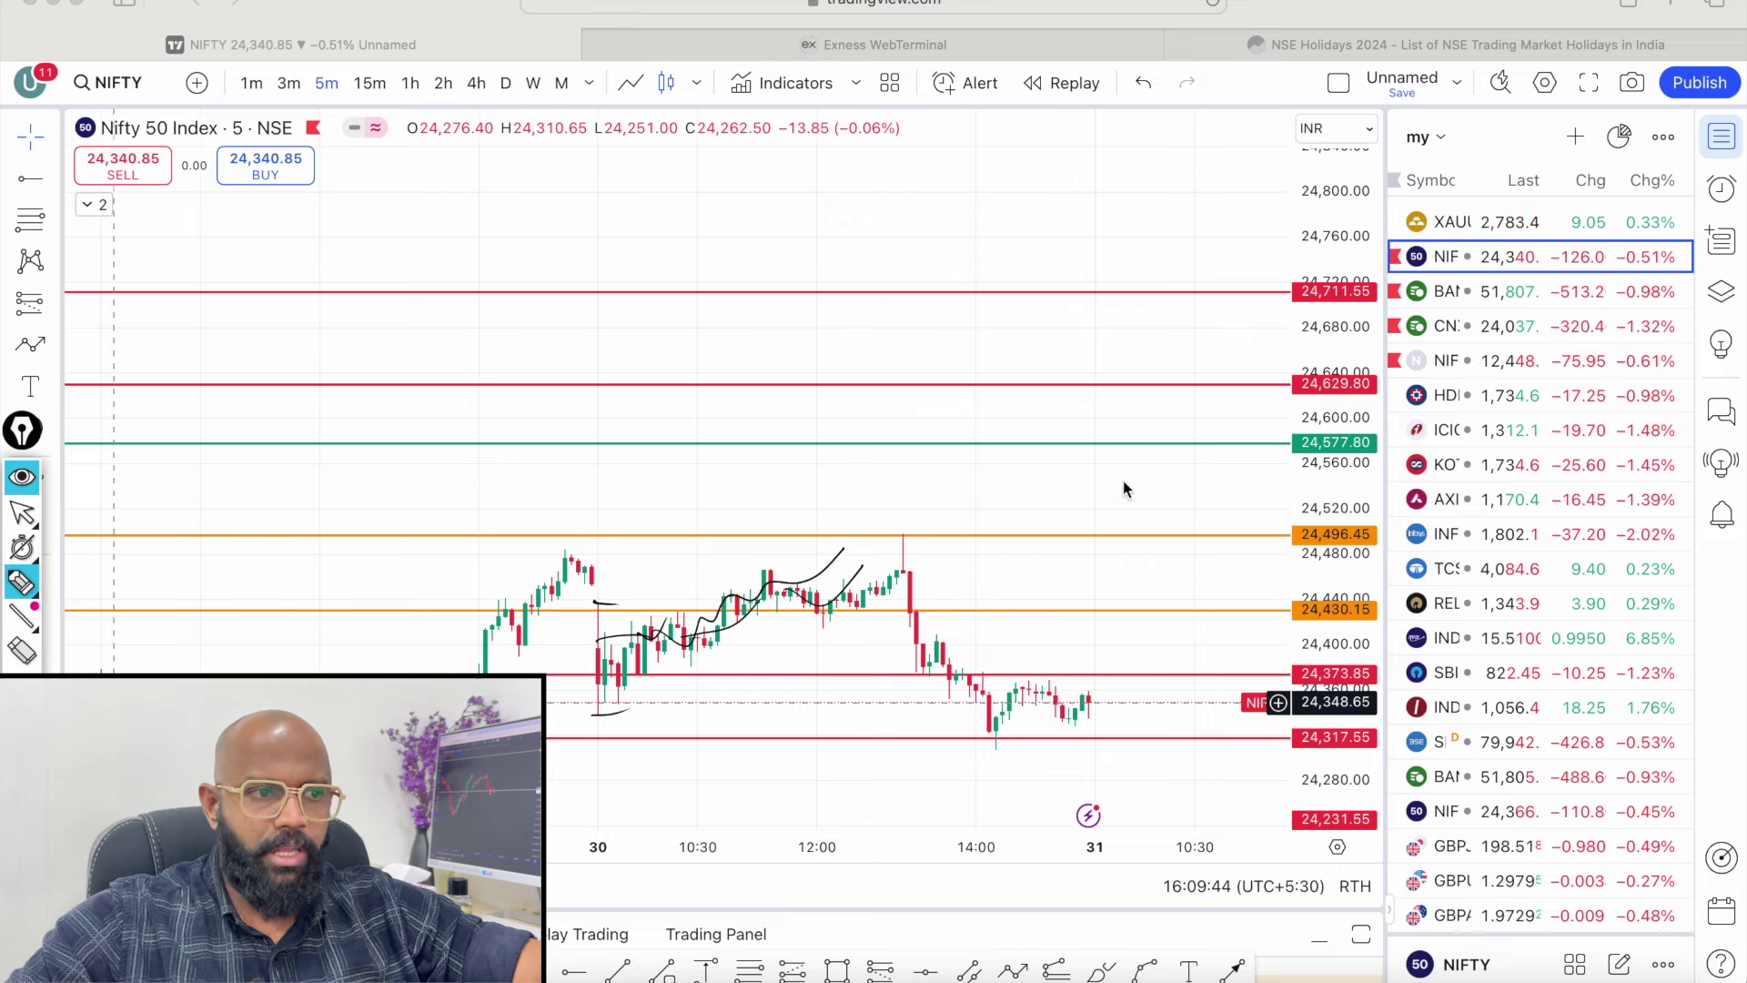
pyautogui.moveTo(624, 706)
pyautogui.mouseDown()
pyautogui.moveTo(701, 672)
pyautogui.moveTo(721, 697)
pyautogui.mouseUp()
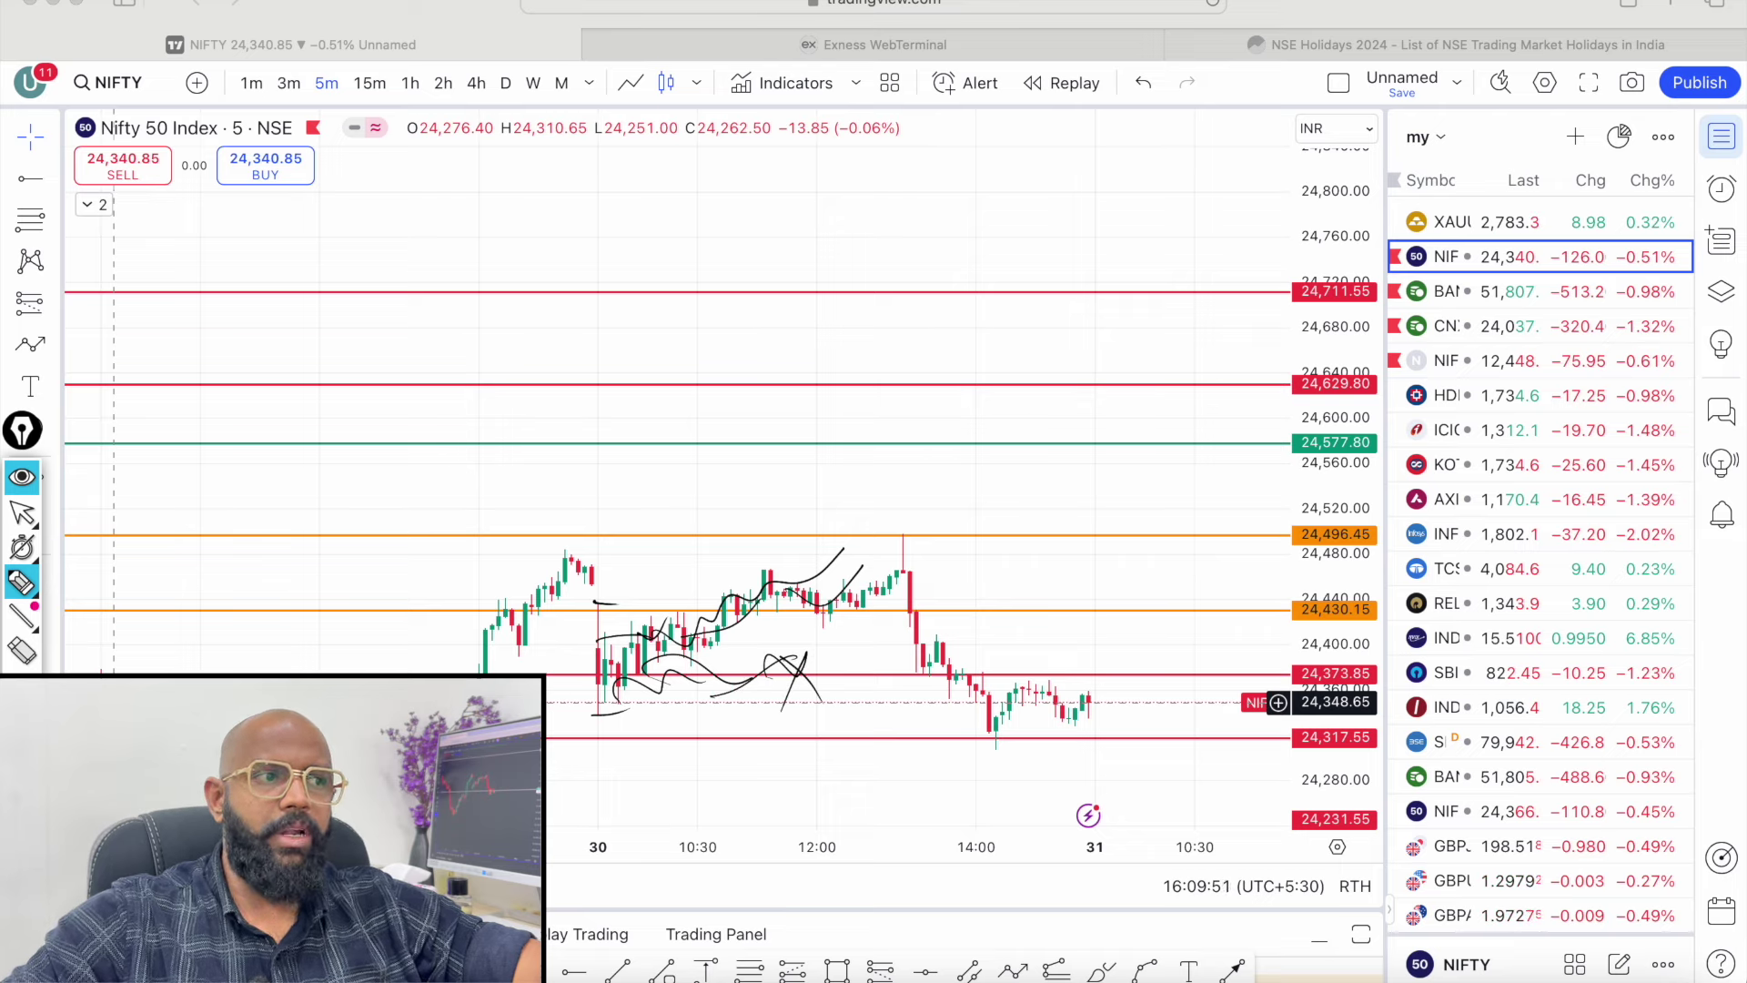
pyautogui.click(22, 513)
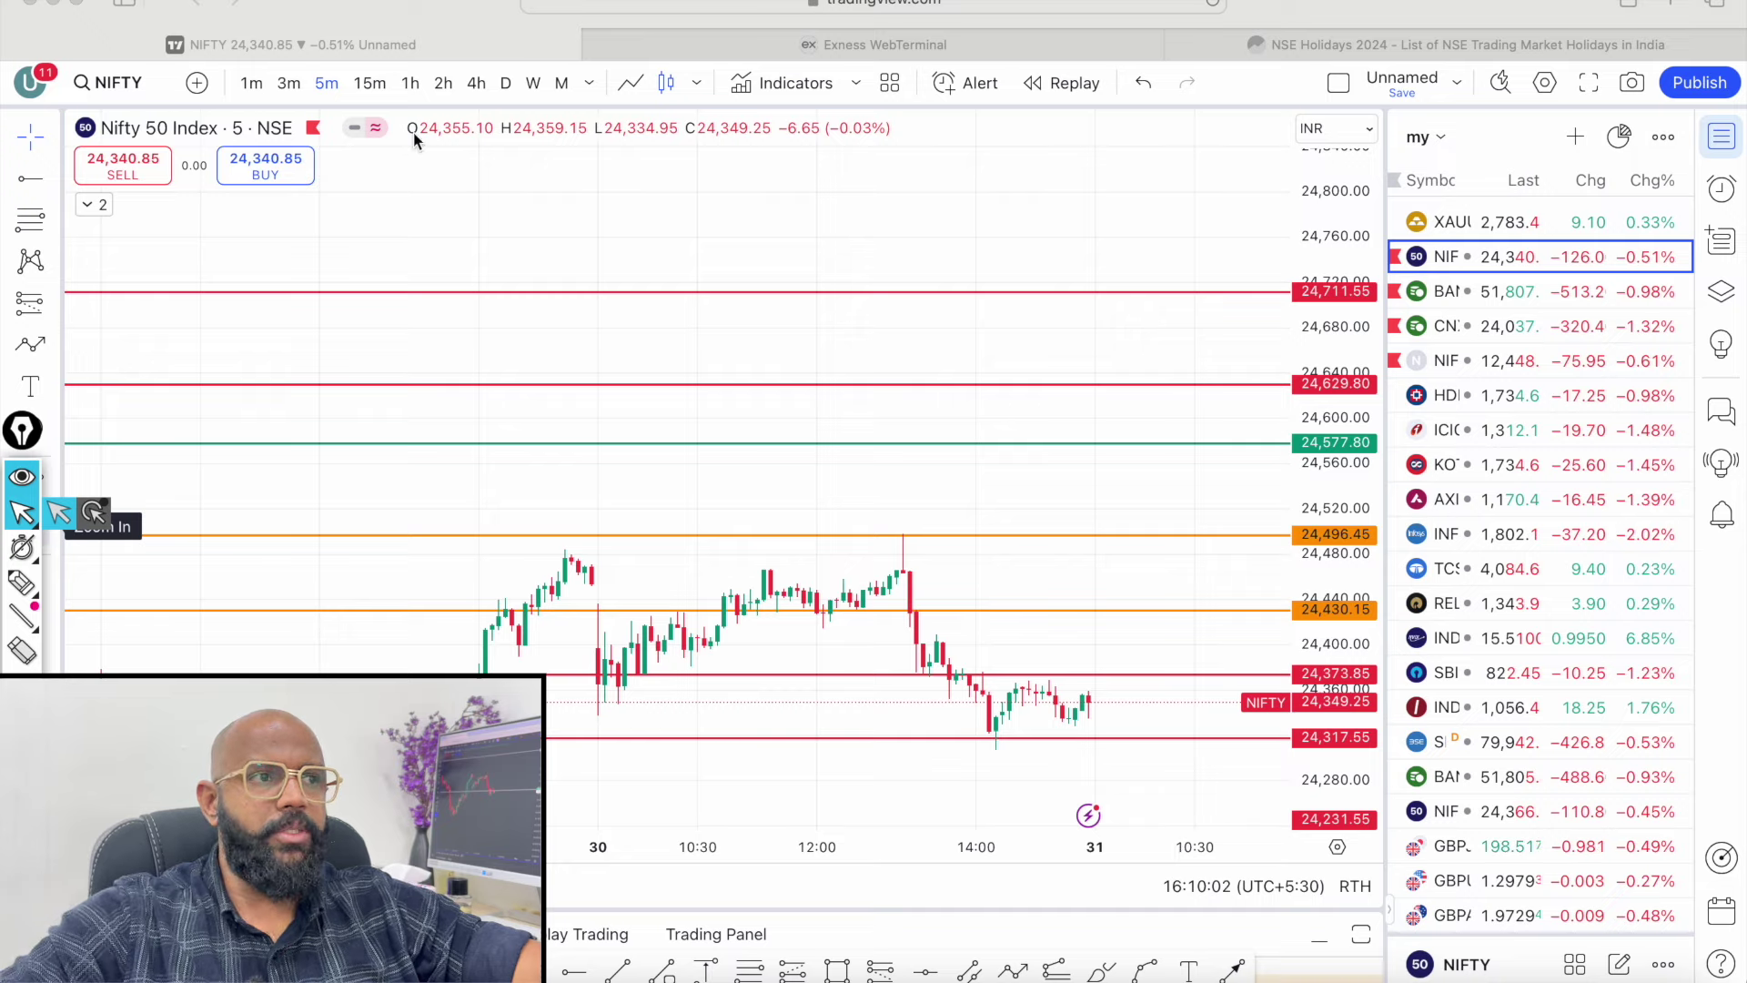
# Hide the watchlist and fit the last few days of 5-minute Nifty price action into the widened chart.
pyautogui.click(370, 92)
pyautogui.moveTo(684, 275); pyautogui.dragTo(692, 194)
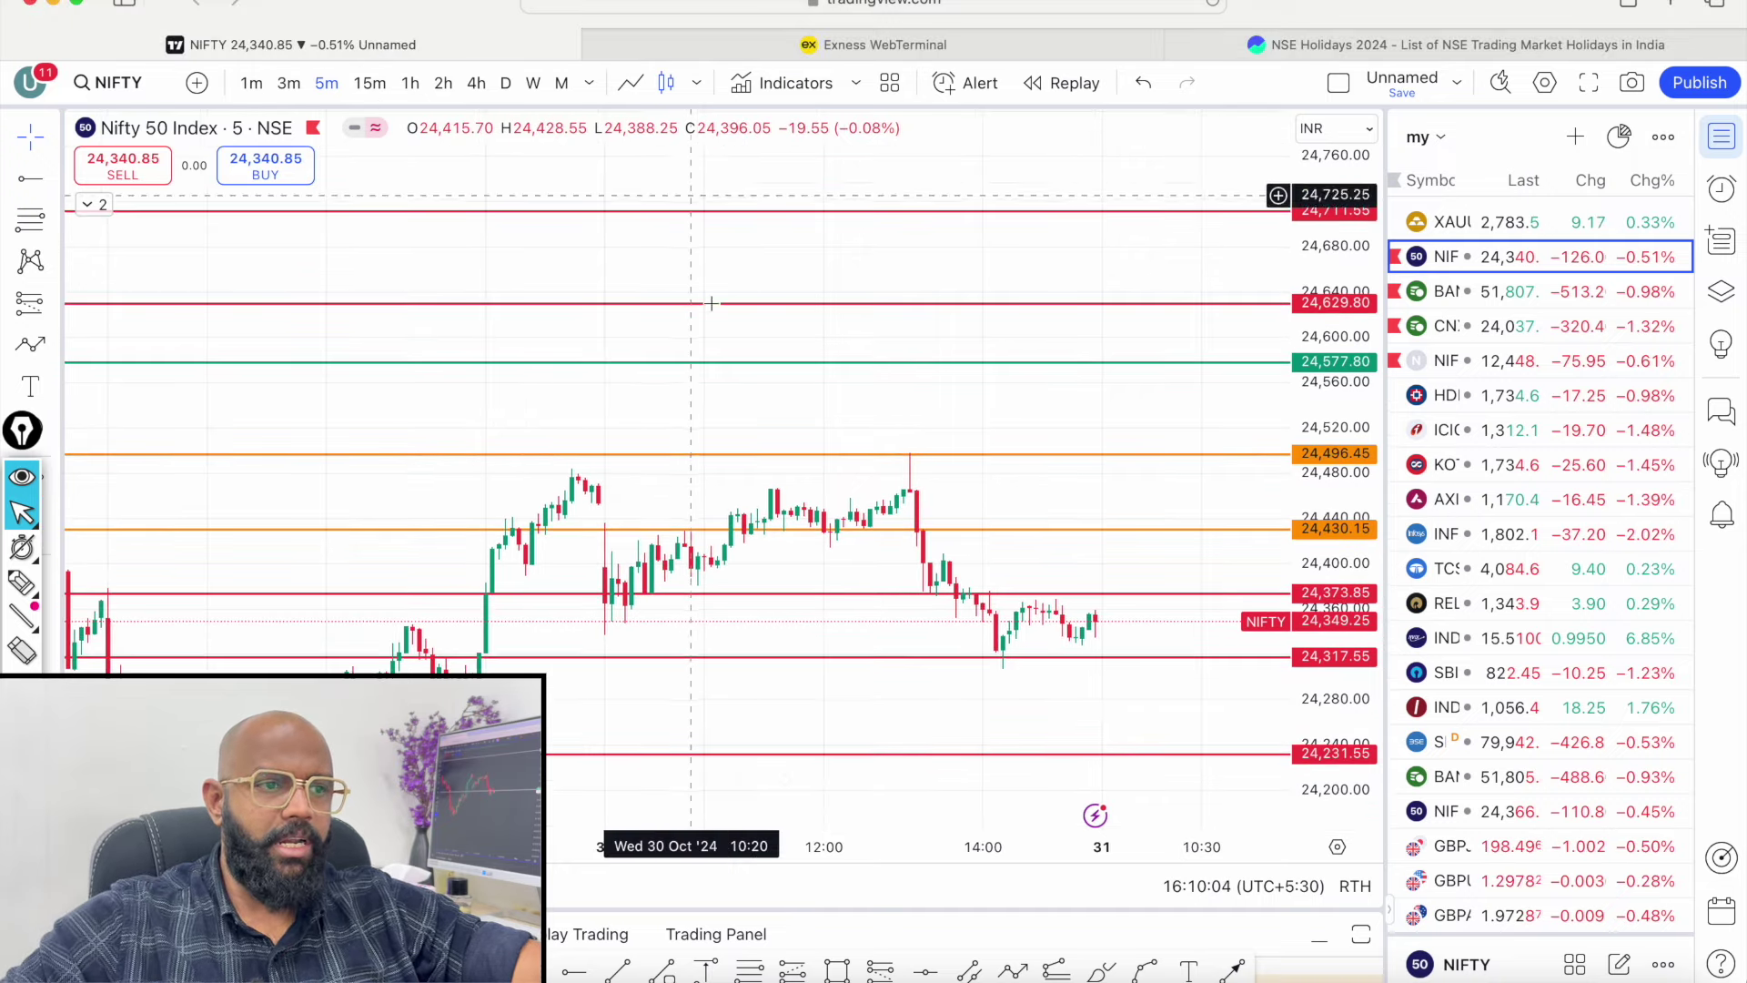
pyautogui.moveTo(885, 846); pyautogui.dragTo(1057, 755)
pyautogui.moveTo(1187, 484); pyautogui.dragTo(1021, 415)
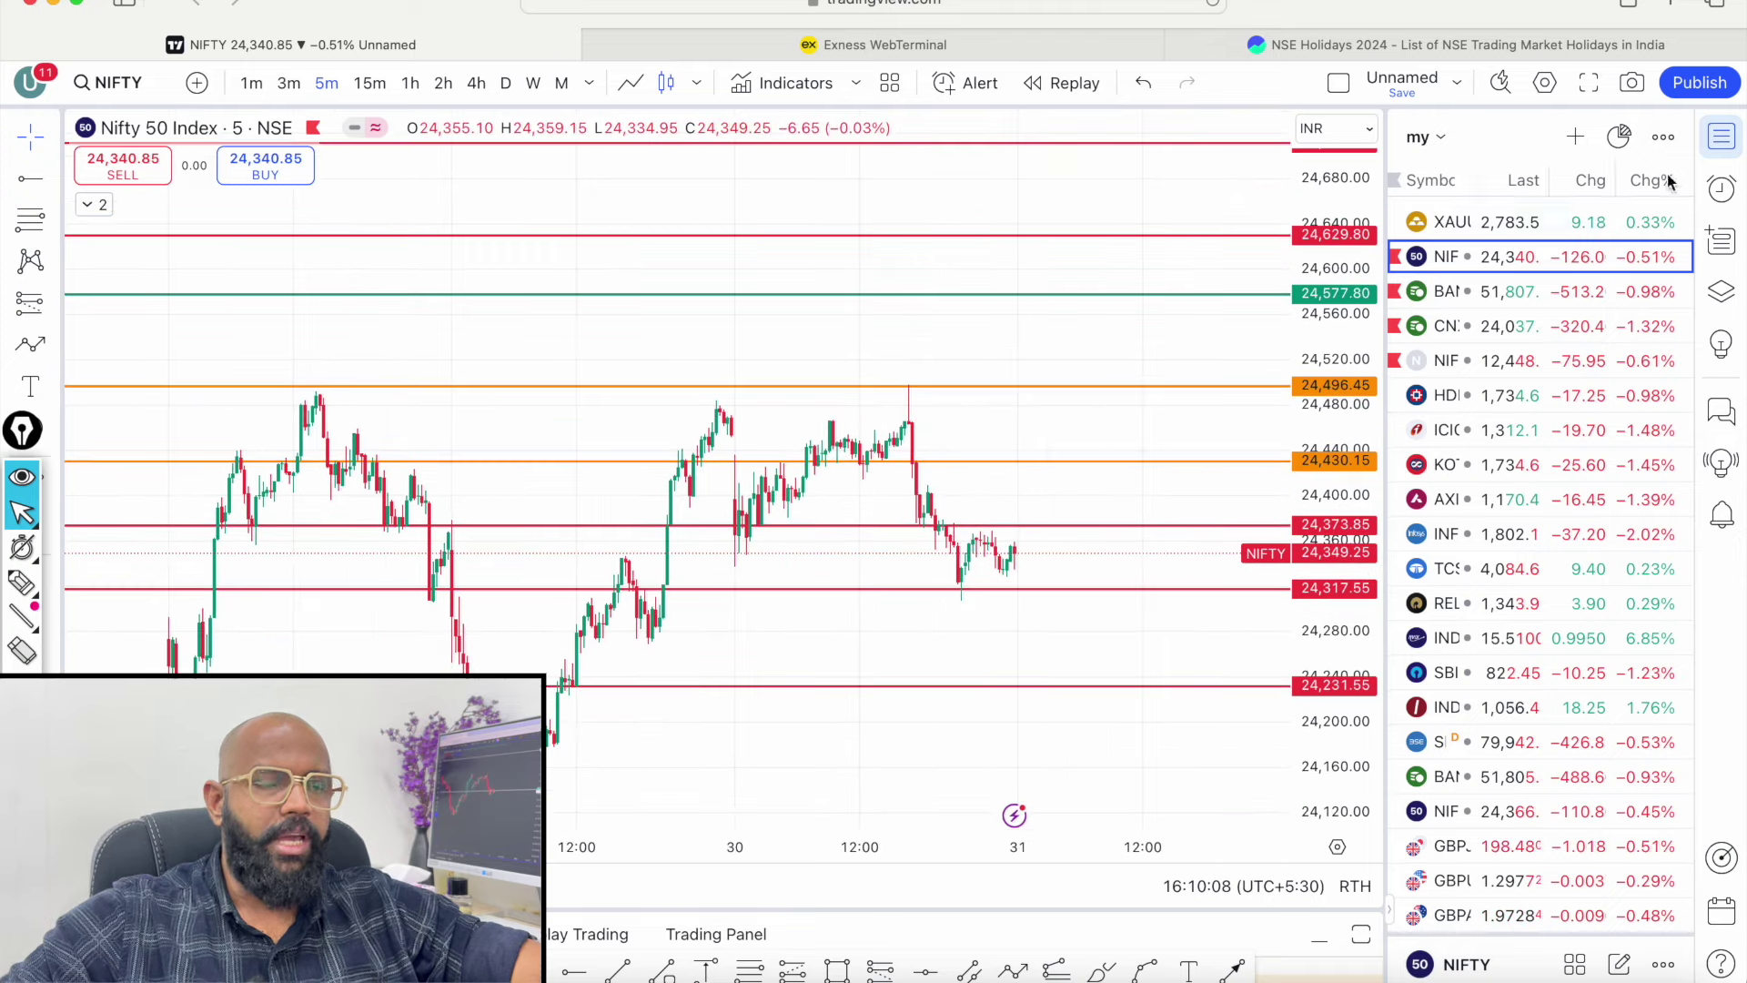
pyautogui.click(1719, 148)
pyautogui.hscroll(3, 1219, 555)
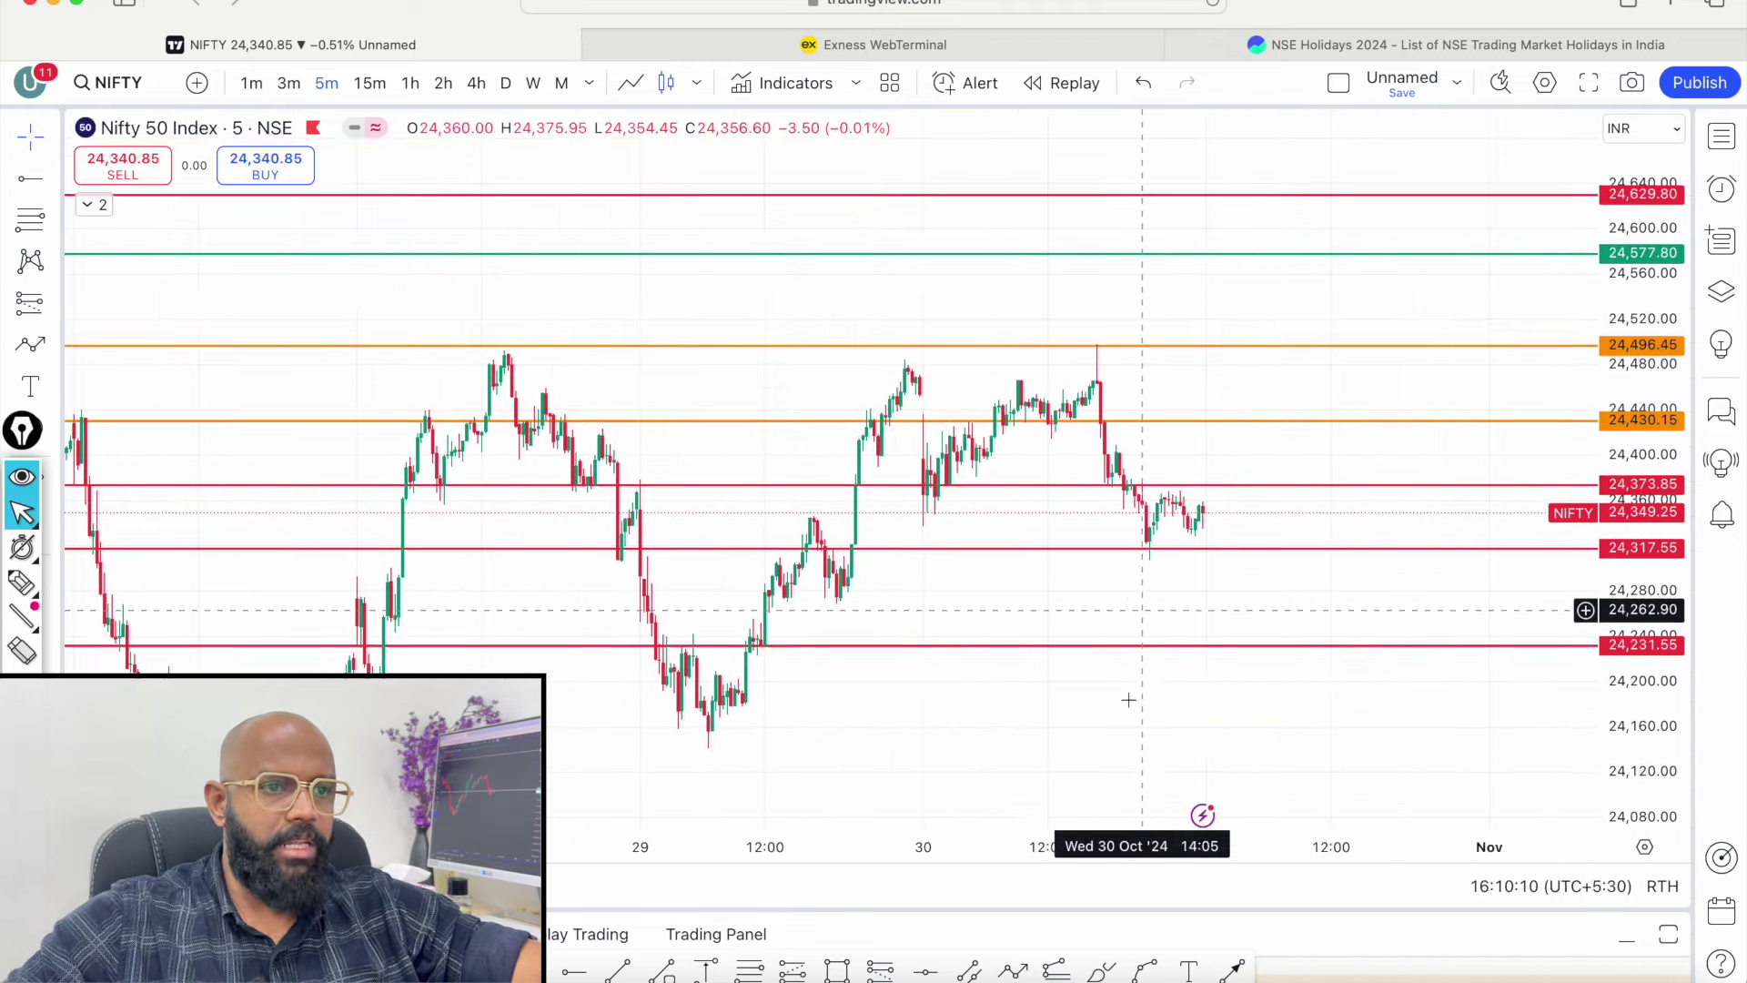
pyautogui.moveTo(1141, 855); pyautogui.dragTo(1090, 839)
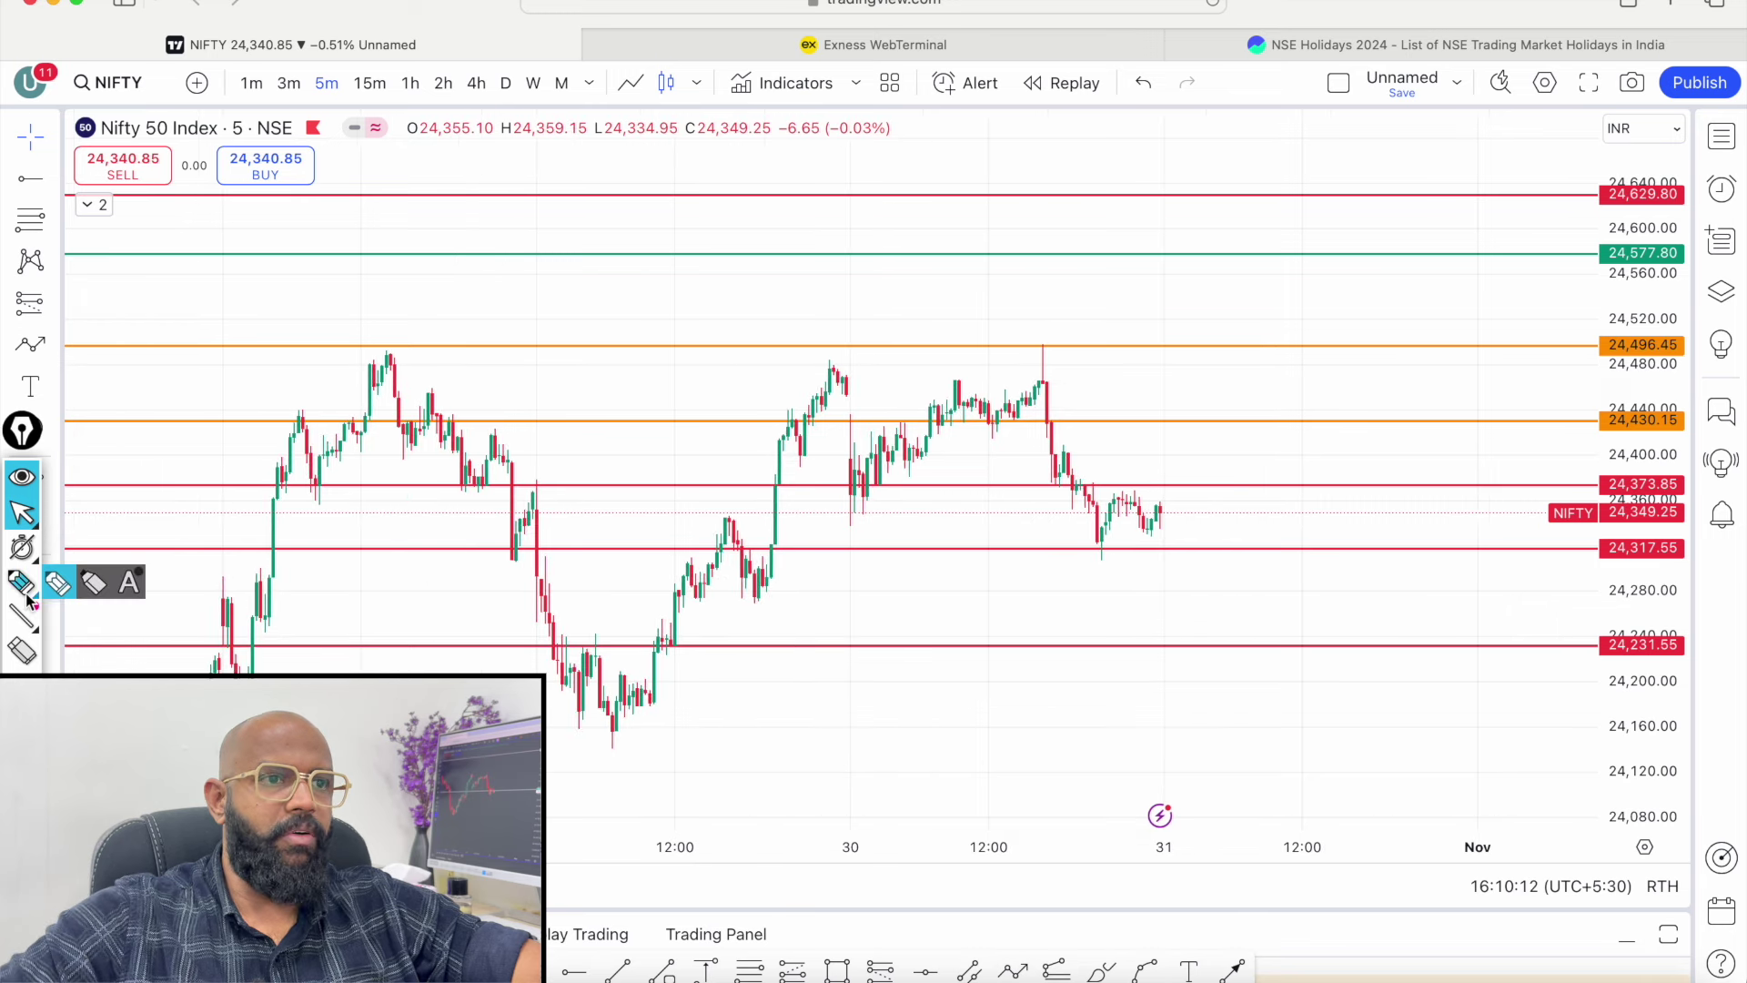
# Trace the 30 October drop with the pen, circle the 24,496.45 price label and sketch a rising path above that level.
pyautogui.click(22, 583)
pyautogui.moveTo(1044, 355); pyautogui.dragTo(1099, 541)
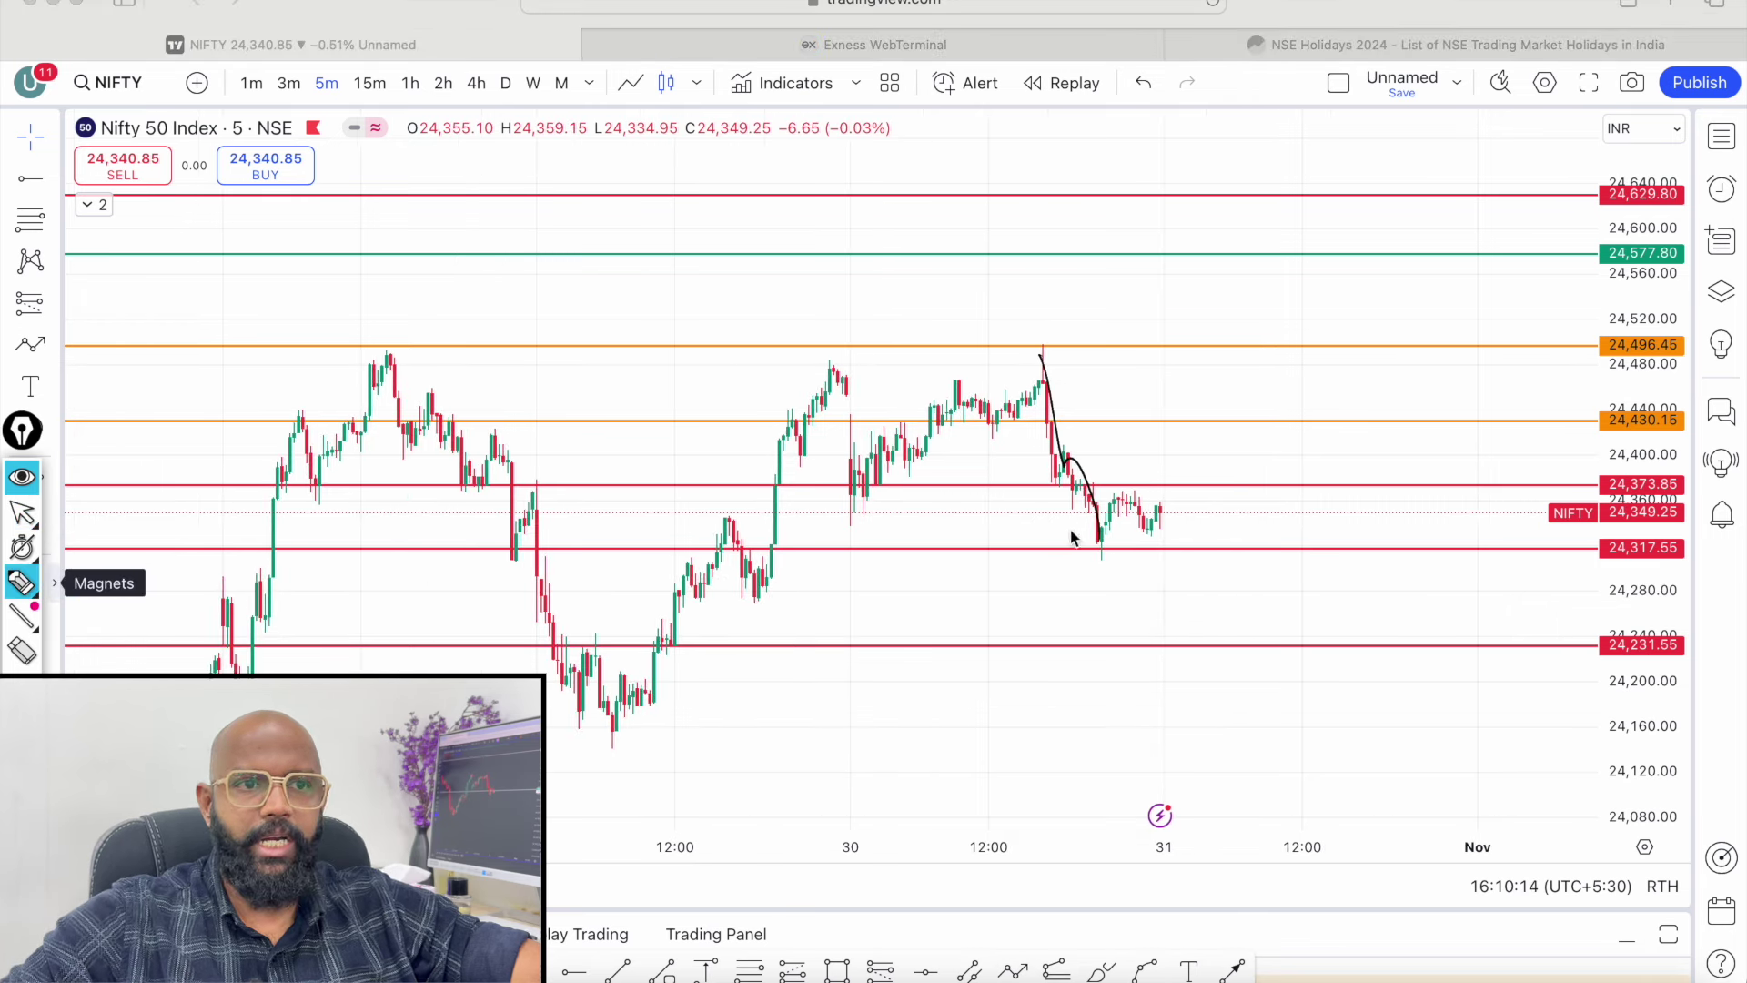
pyautogui.moveTo(1674, 341)
pyautogui.mouseDown()
pyautogui.moveTo(1588, 355)
pyautogui.moveTo(1674, 368)
pyautogui.mouseUp()
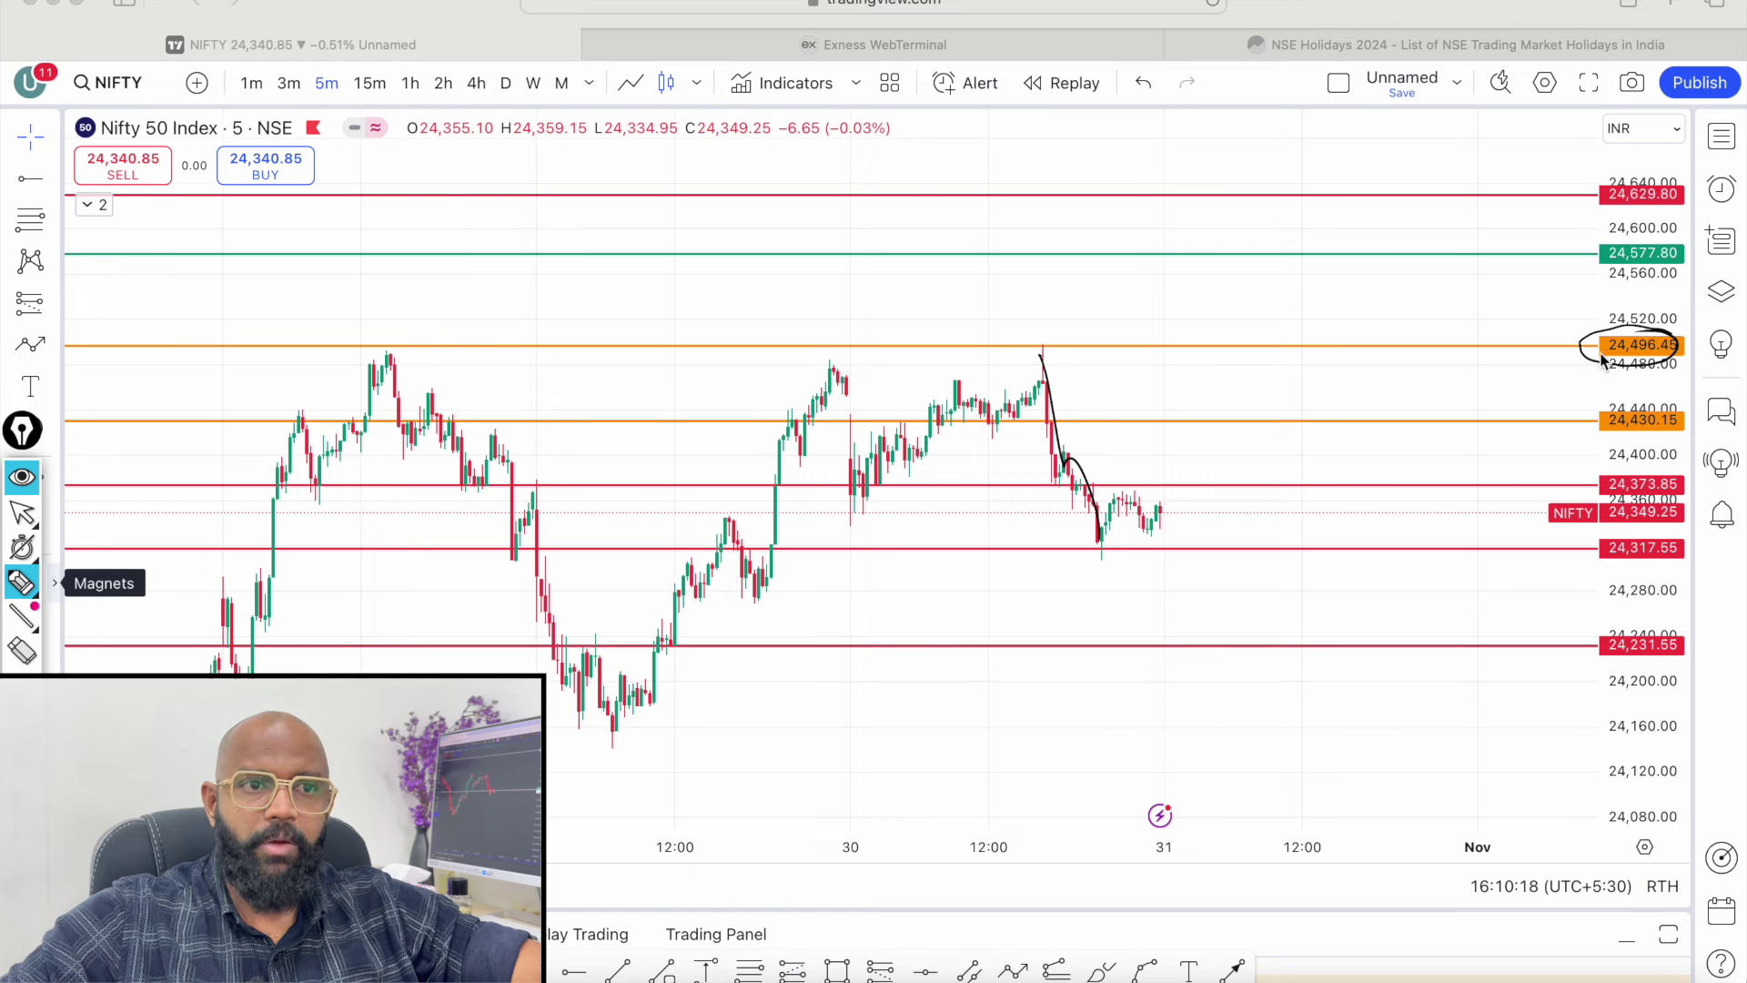
pyautogui.moveTo(1319, 380)
pyautogui.mouseDown()
pyautogui.moveTo(1387, 355)
pyautogui.moveTo(1405, 309)
pyautogui.mouseUp()
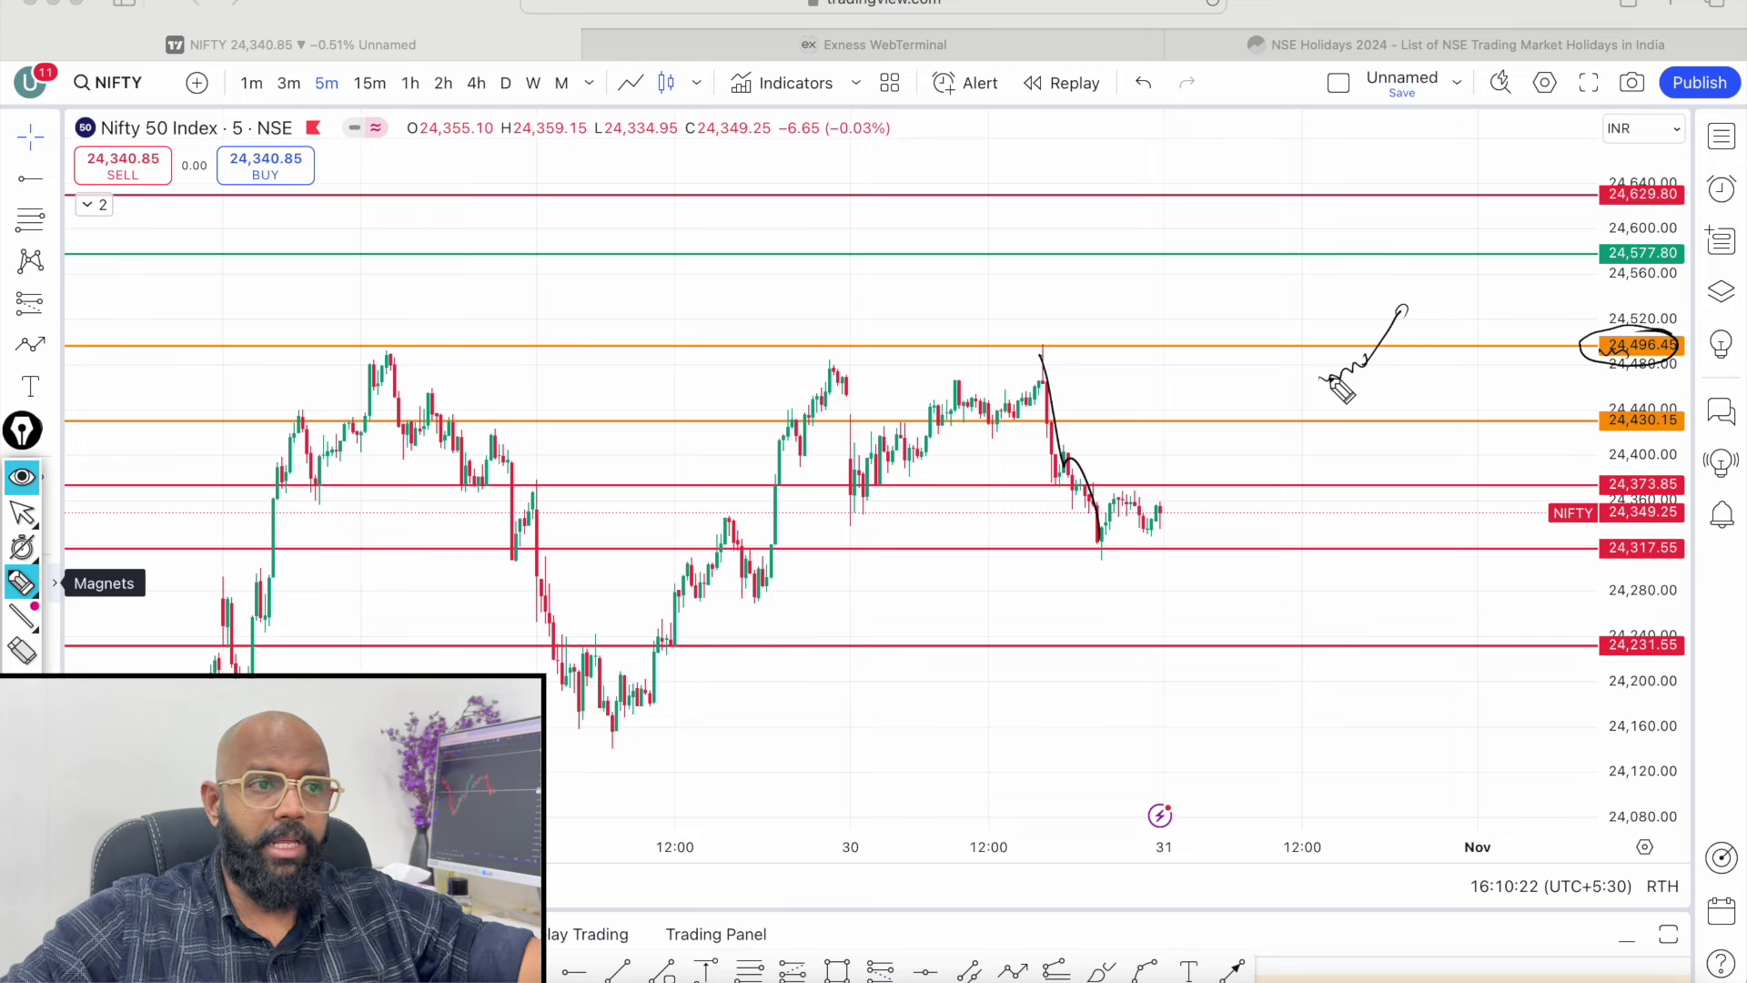
# Mark with the pen the 30 October opening gap, the swing highs at the upper orange level and the declines from them.
pyautogui.moveTo(843, 383)
pyautogui.mouseDown()
pyautogui.moveTo(860, 482)
pyautogui.moveTo(897, 459)
pyautogui.mouseUp()
pyautogui.moveTo(1029, 374); pyautogui.dragTo(1048, 357)
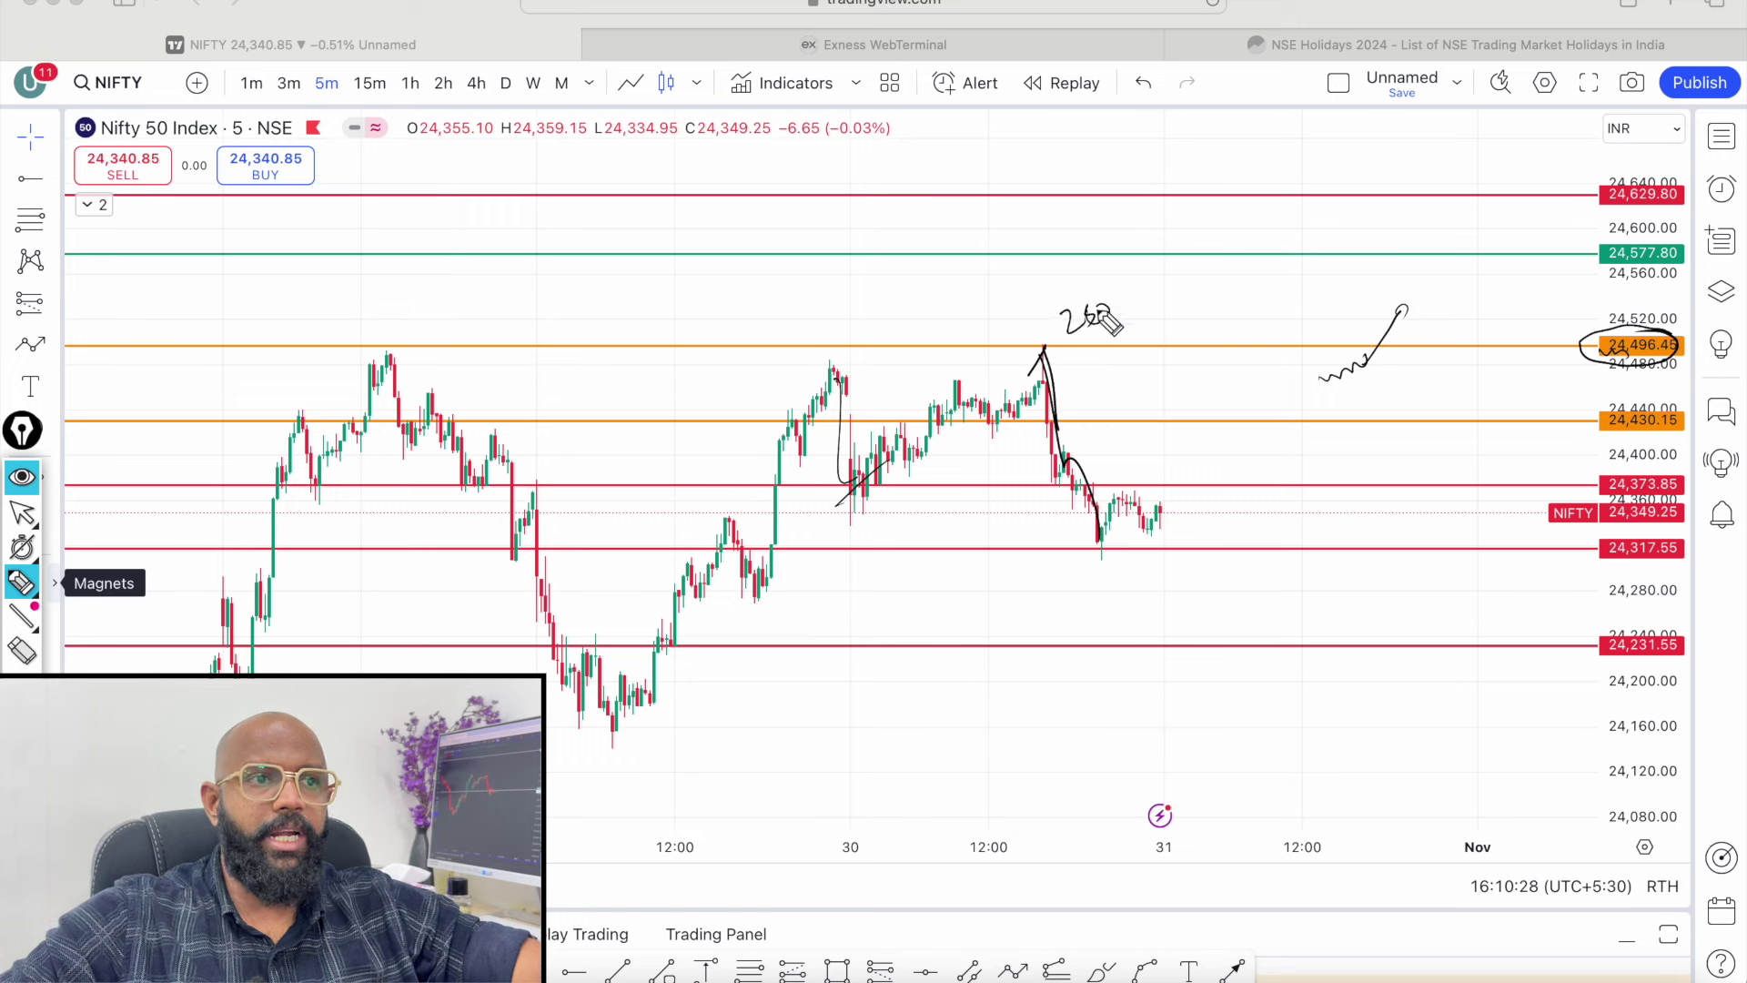
pyautogui.moveTo(1051, 364)
pyautogui.mouseDown()
pyautogui.moveTo(1114, 491)
pyautogui.moveTo(1108, 535)
pyautogui.mouseUp()
pyautogui.moveTo(403, 384); pyautogui.dragTo(500, 537)
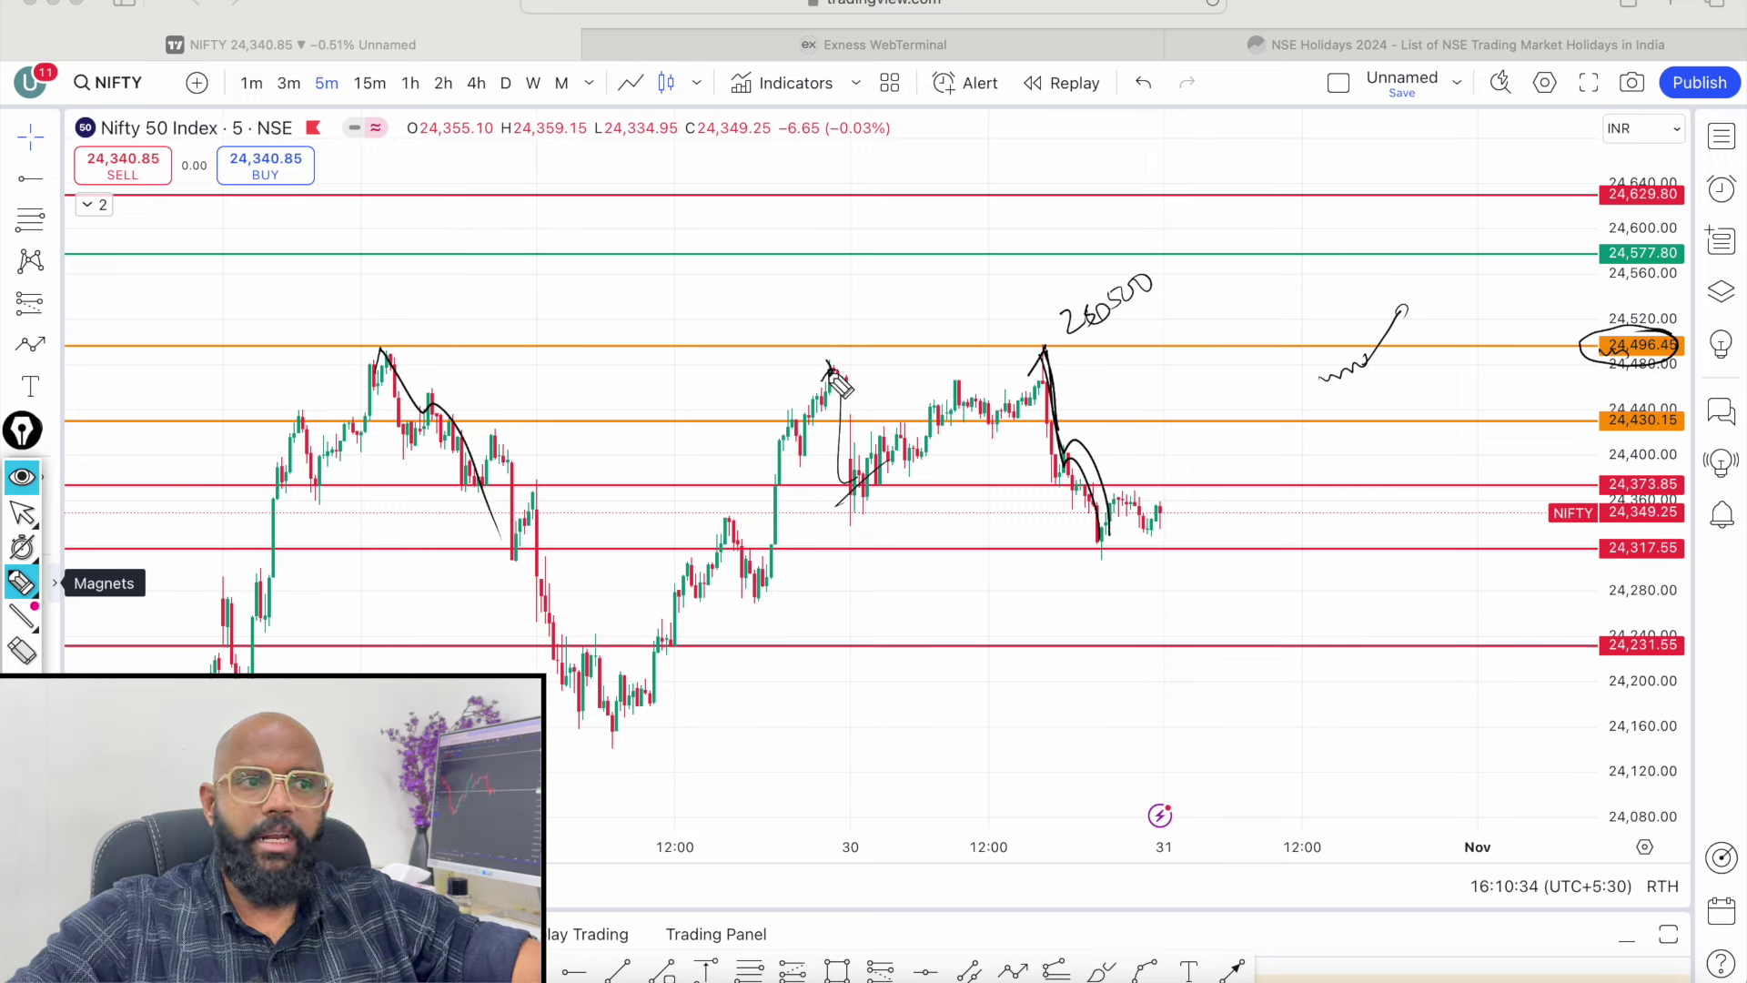
pyautogui.moveTo(1019, 257); pyautogui.dragTo(1037, 307)
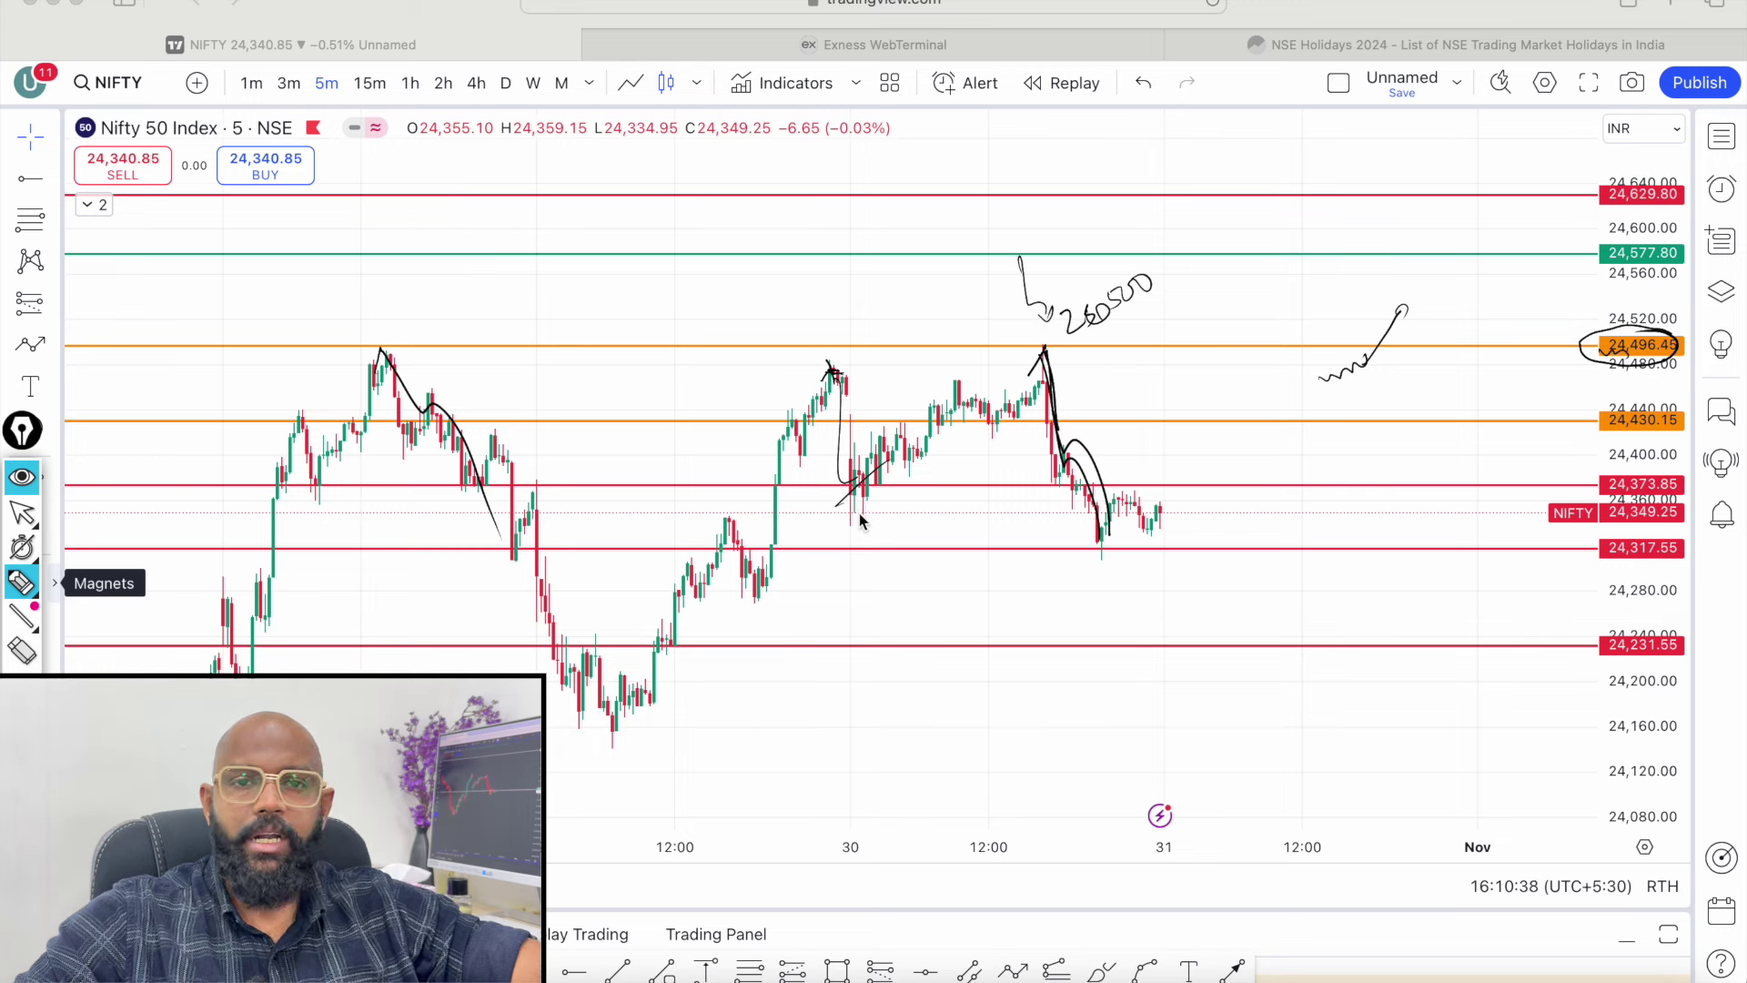
# Trace the 29 October rally and the 30 October morning rise with the pen, and clear all annotations.
pyautogui.moveTo(628, 721)
pyautogui.mouseDown()
pyautogui.moveTo(784, 506)
pyautogui.moveTo(872, 490)
pyautogui.moveTo(951, 411)
pyautogui.mouseUp()
pyautogui.moveTo(851, 514); pyautogui.dragTo(965, 416)
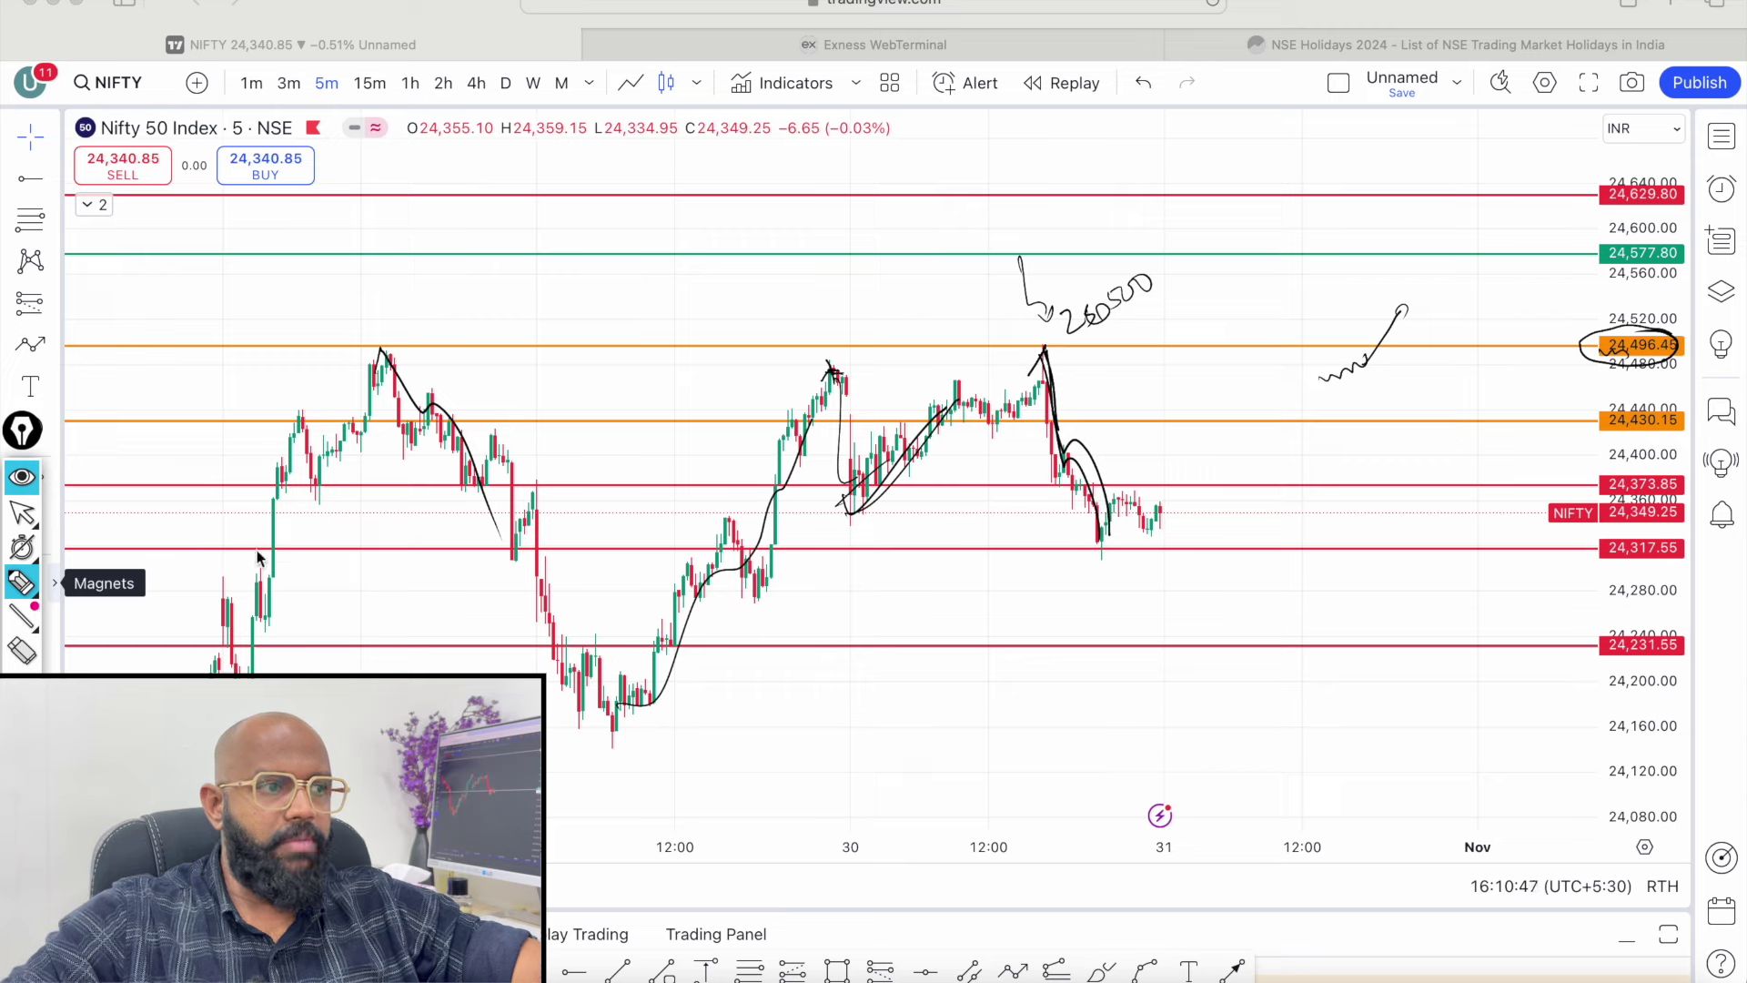
pyautogui.click(22, 719)
pyautogui.click(22, 512)
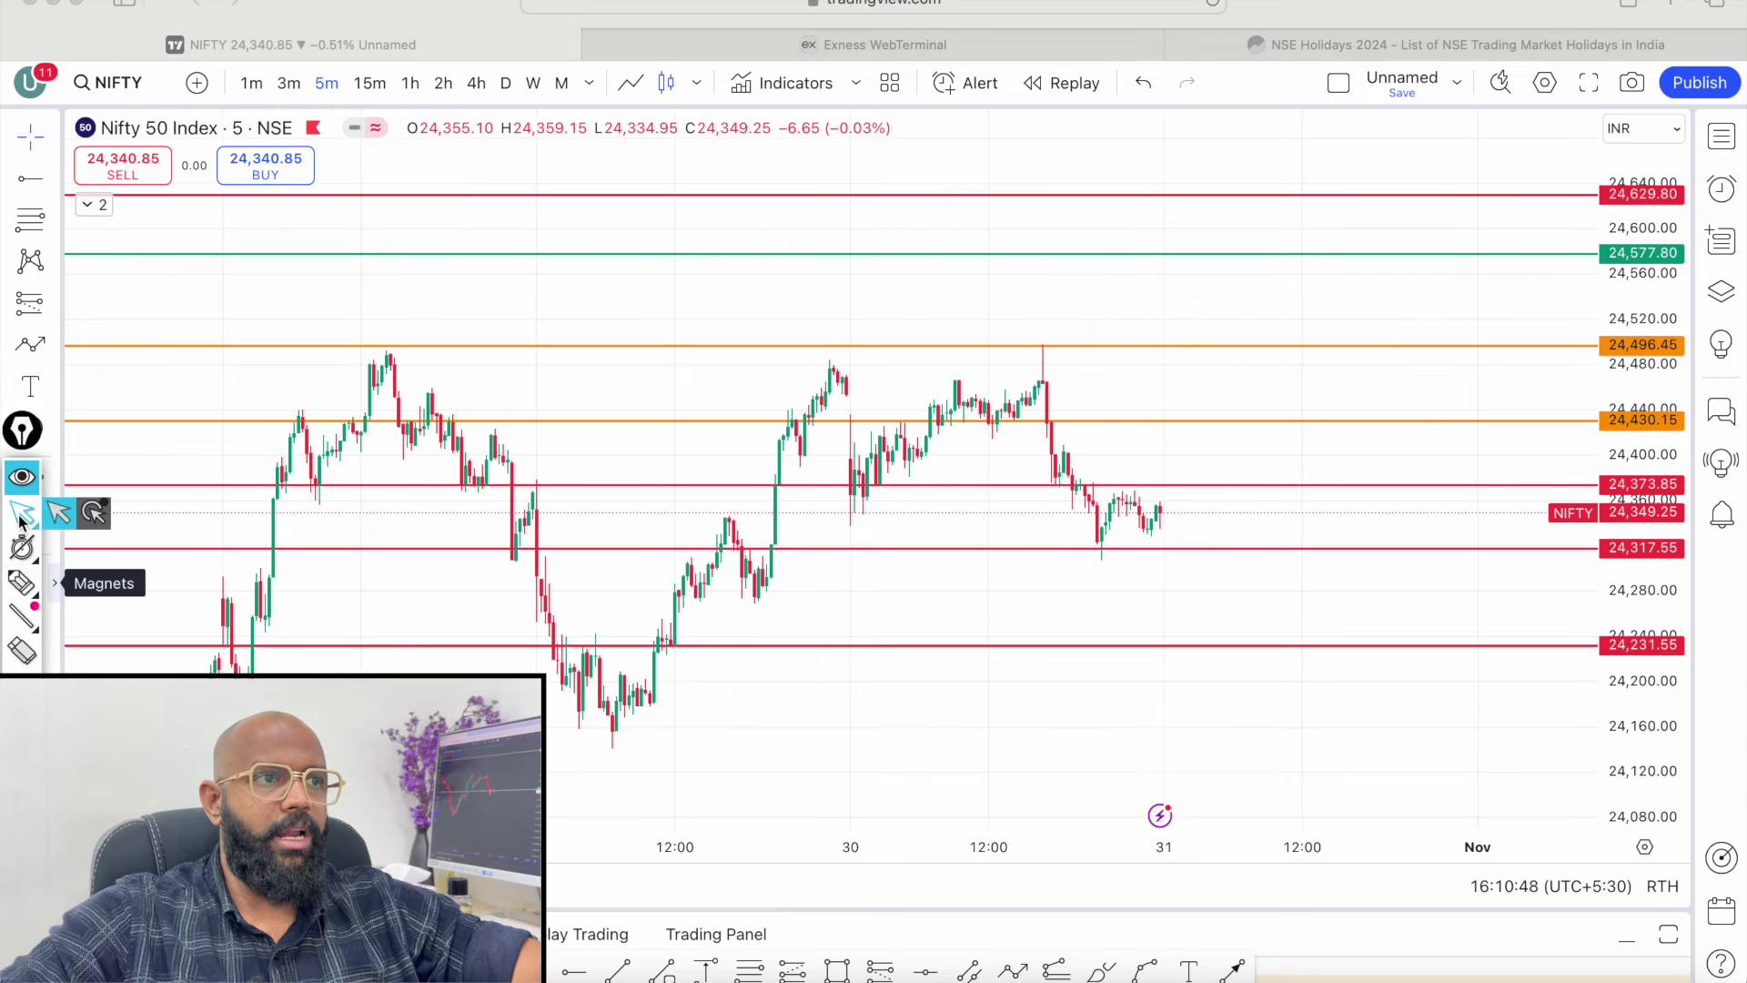
# Switch to the 15-minute timeframe and move the red horizontal line at 24,317.55 down to 24,184.30.
pyautogui.click(369, 84)
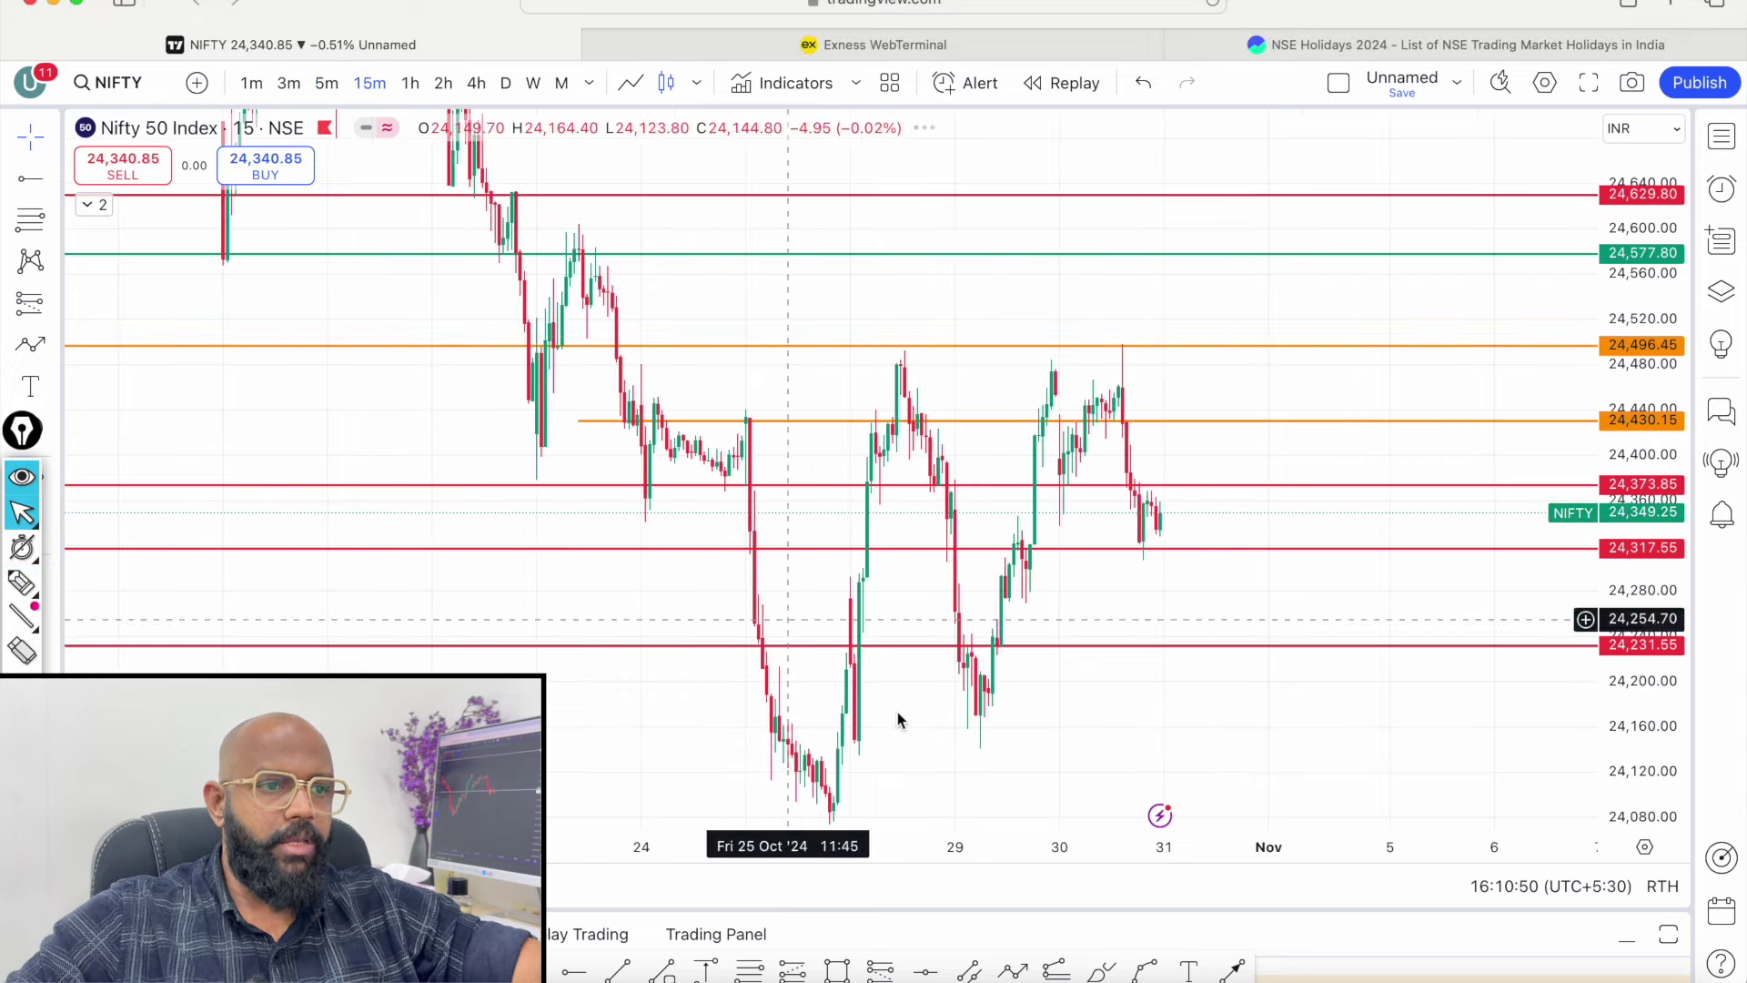
pyautogui.moveTo(1073, 848); pyautogui.dragTo(923, 845)
pyautogui.moveTo(1058, 593); pyautogui.dragTo(1173, 667)
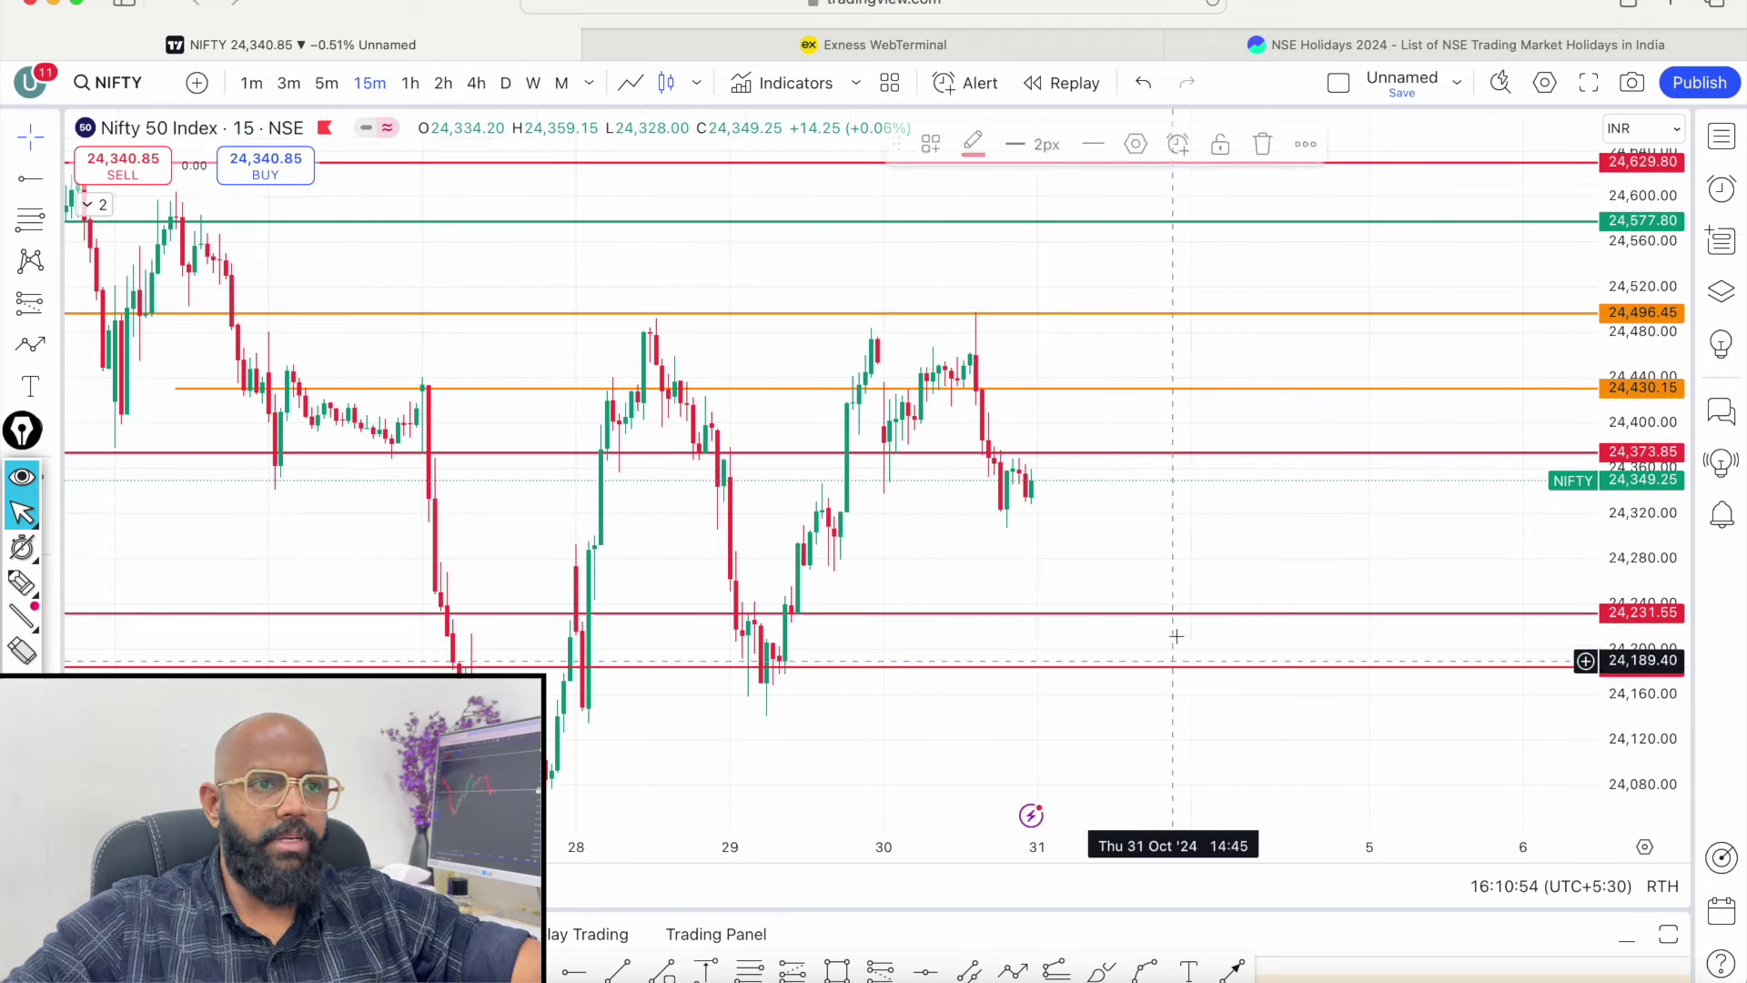
# Move the orange line at 24,430.15 down to 24,302.70, just below the 30 October low.
pyautogui.moveTo(1224, 386); pyautogui.dragTo(1219, 530)
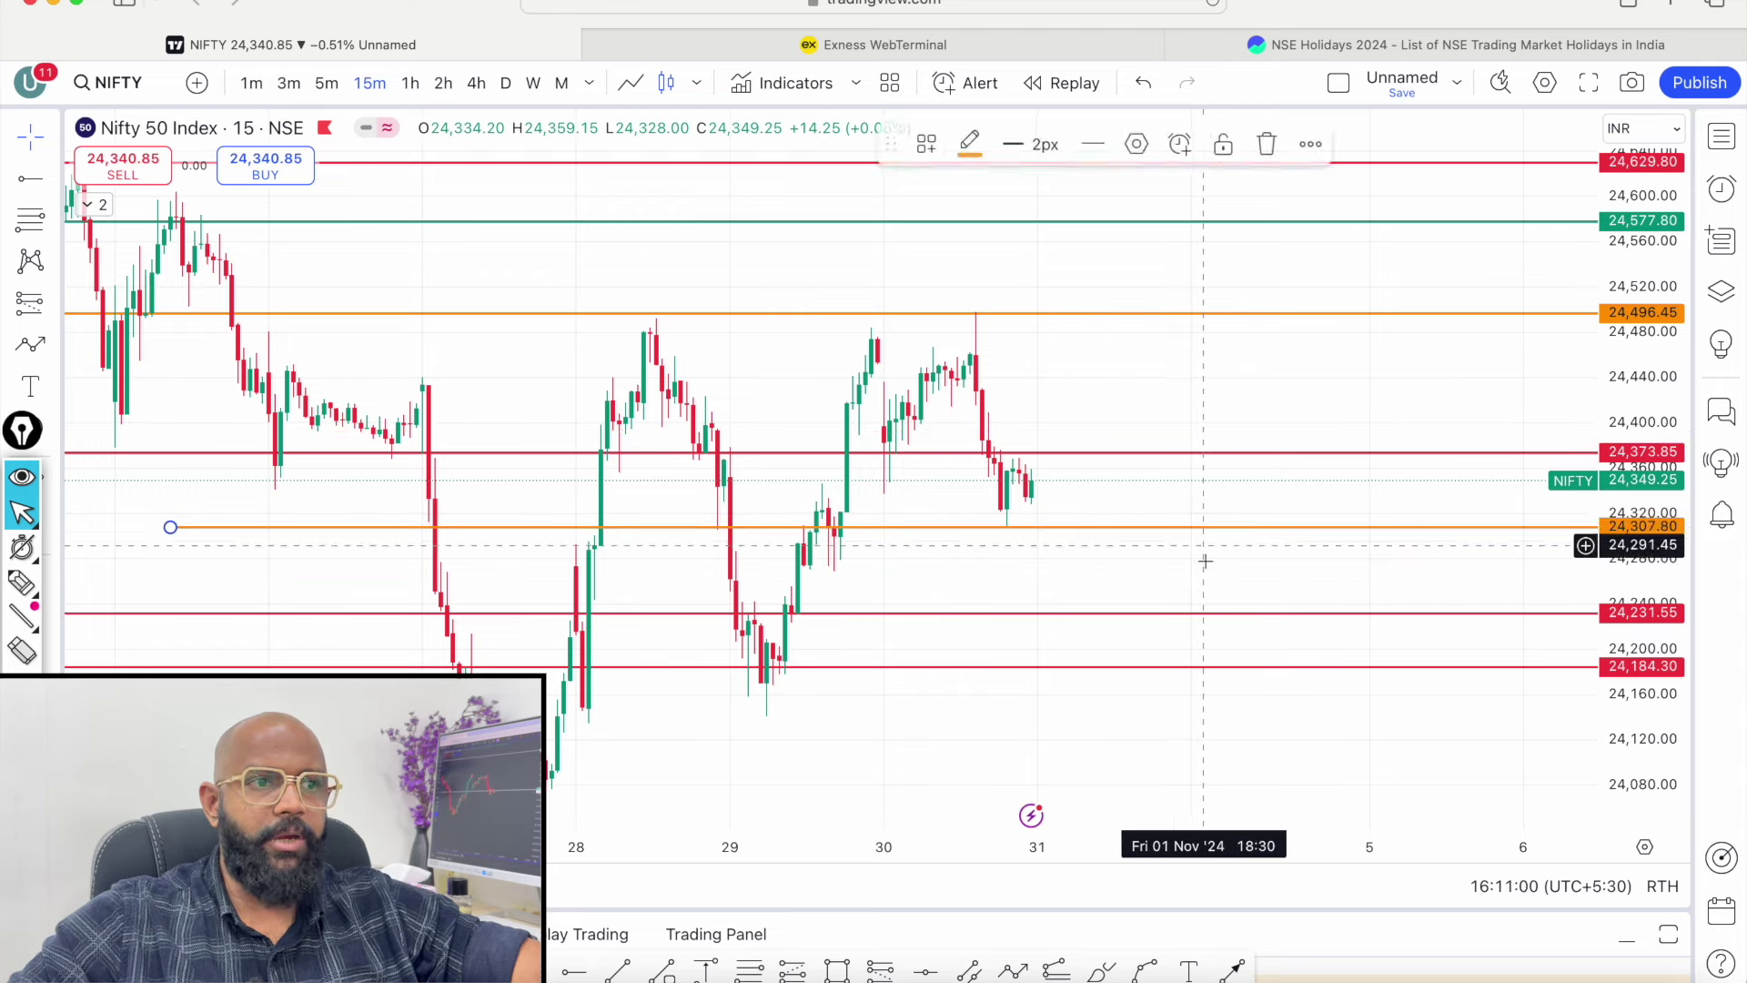
pyautogui.hscroll(-5, 1205, 550)
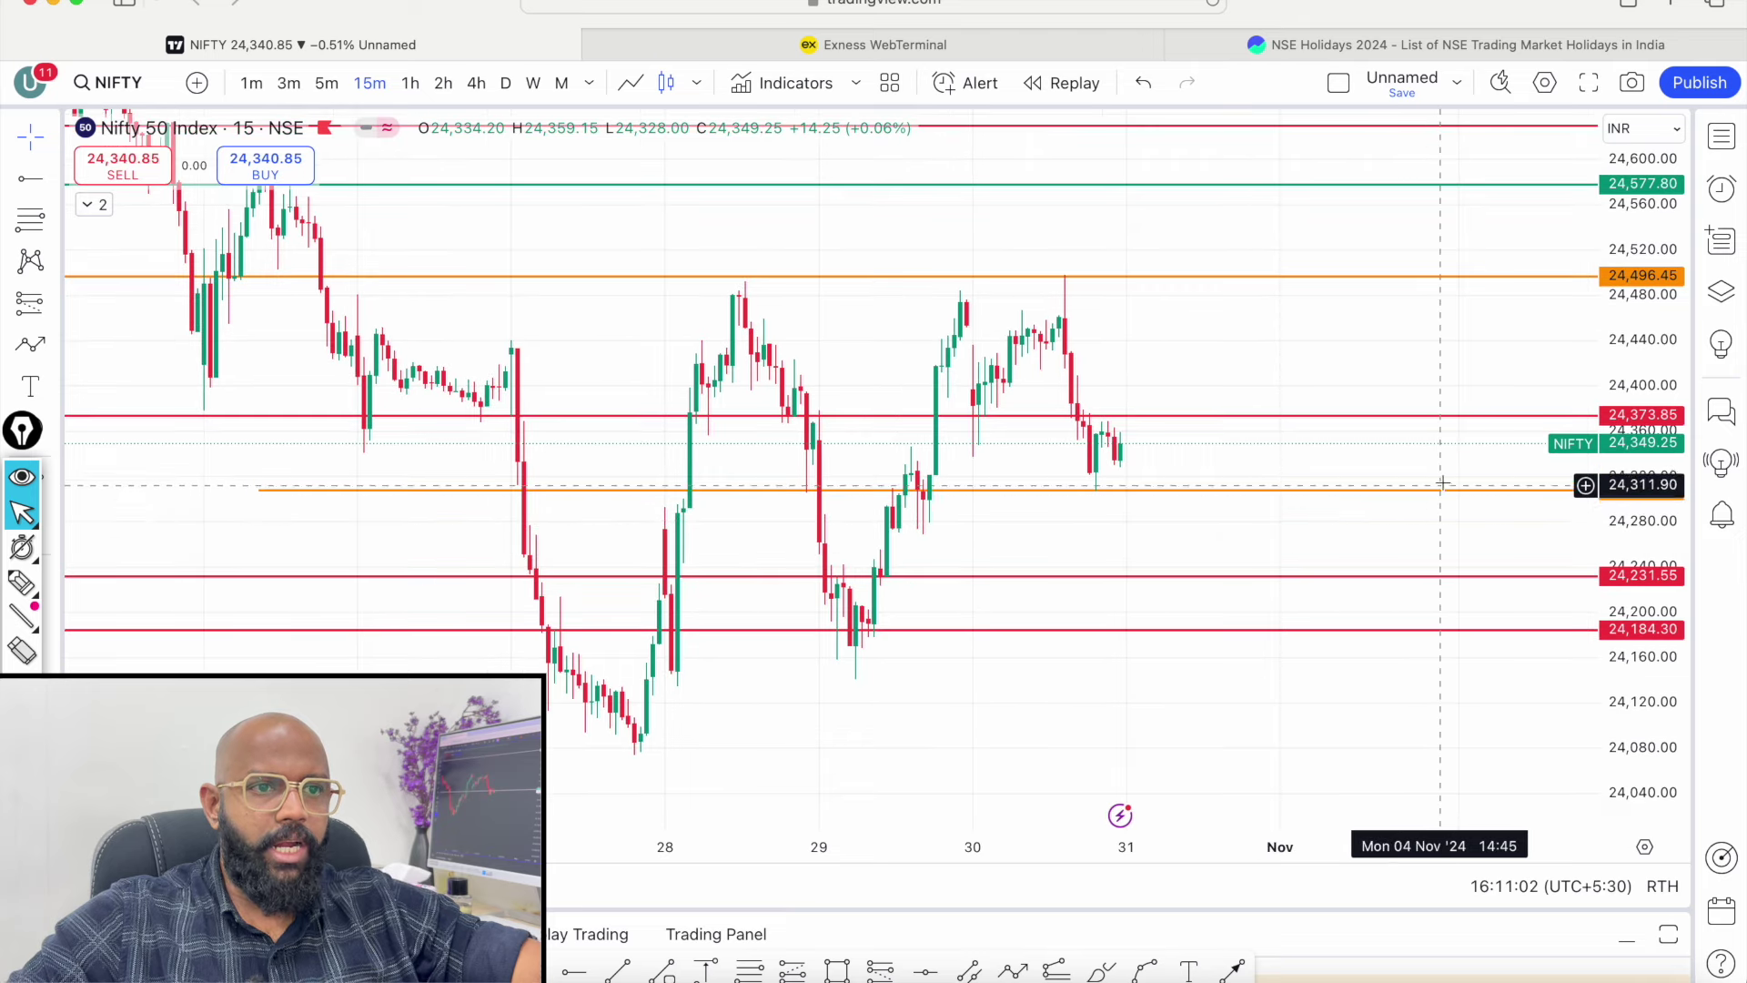
pyautogui.moveTo(1406, 492); pyautogui.dragTo(1402, 499)
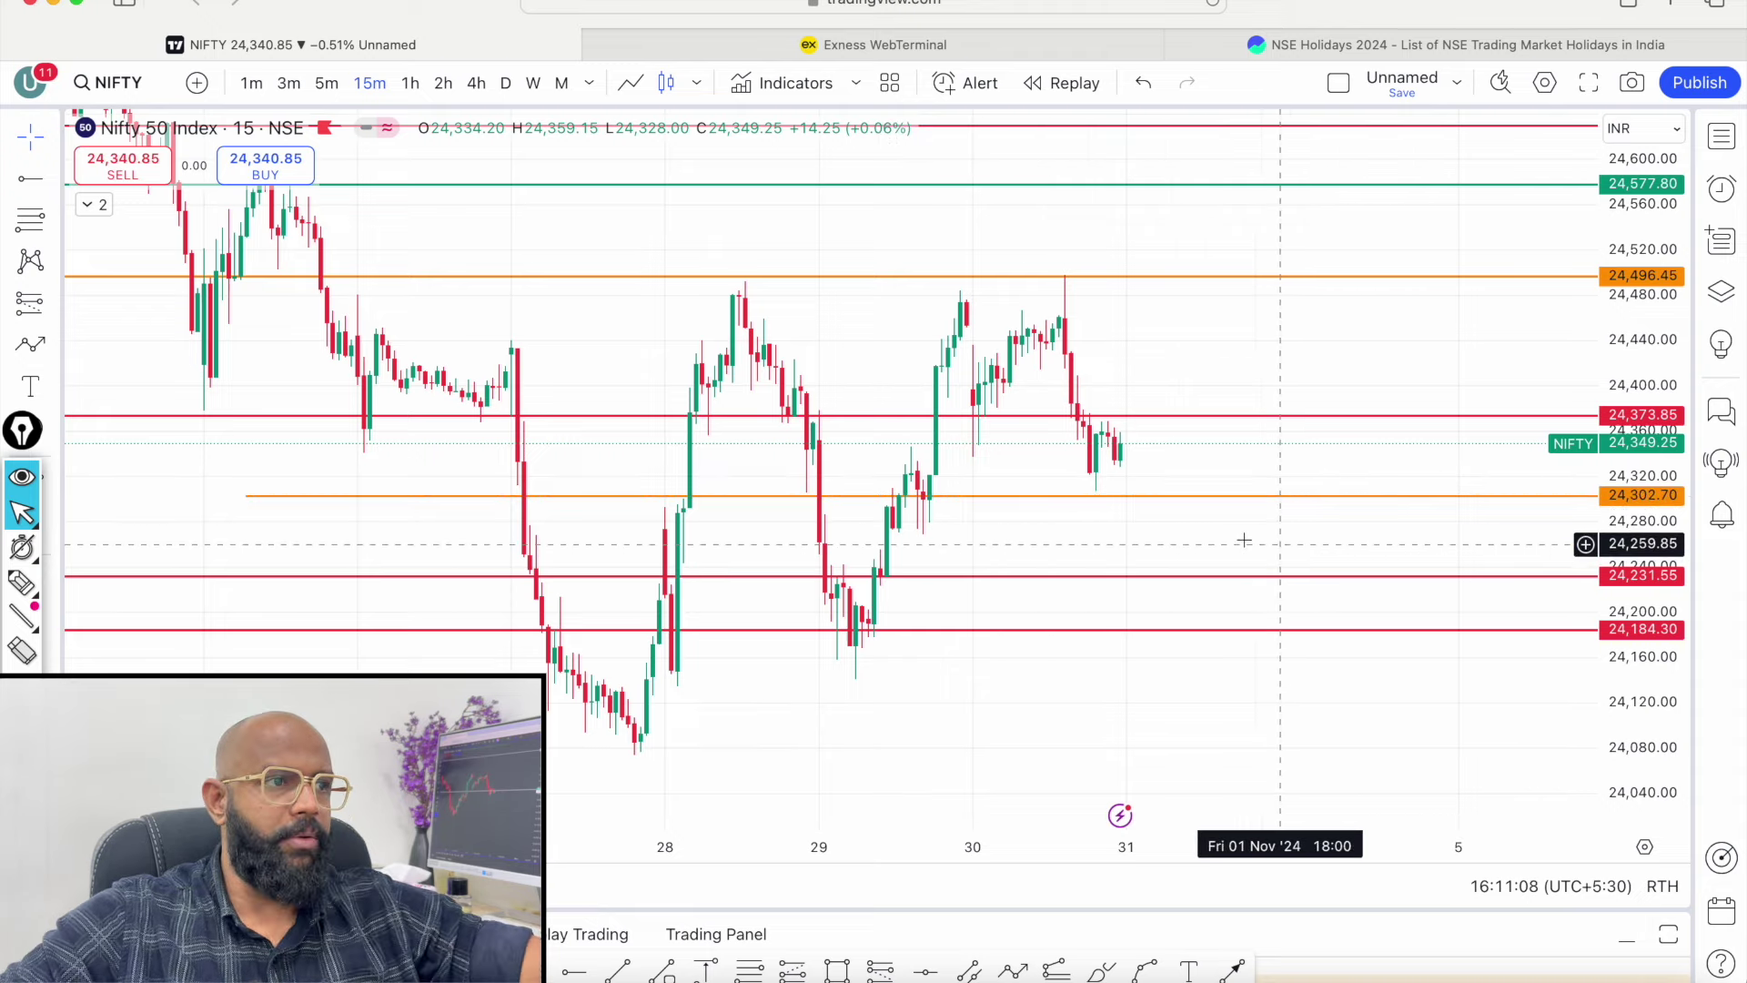
# Trace the 29 October stepwise rally with the pen on the 5-minute chart, and clear the strokes.
pyautogui.click(328, 91)
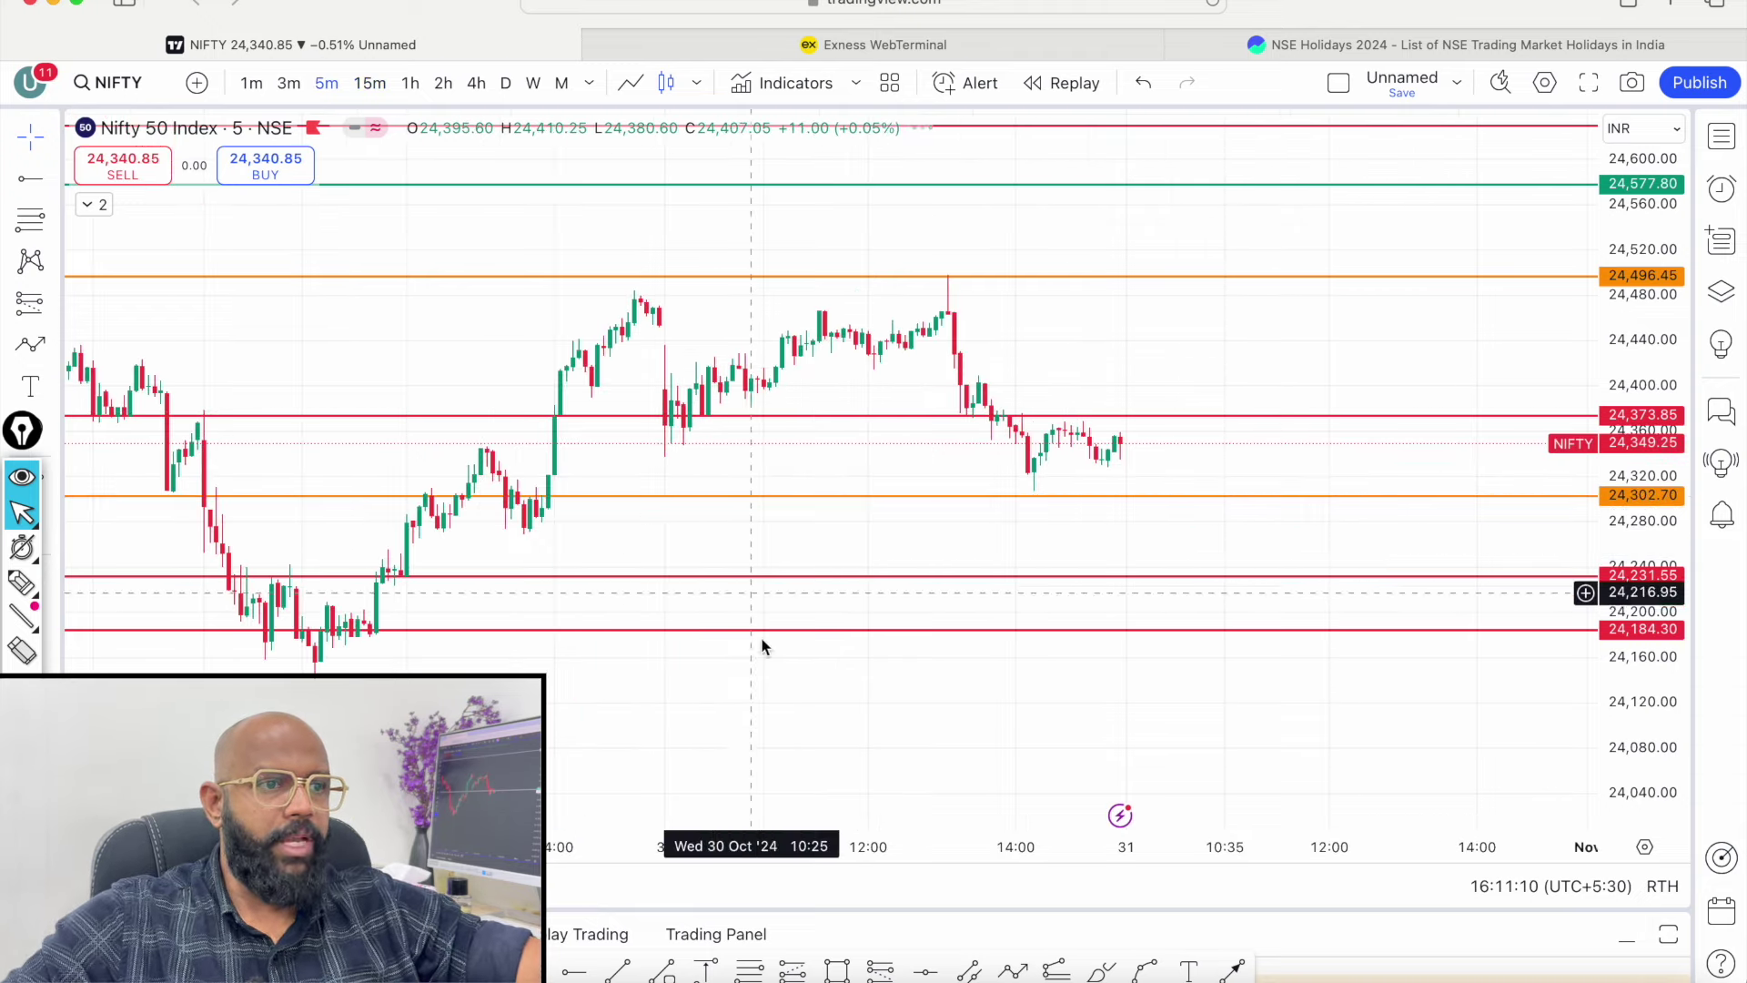
pyautogui.click(27, 587)
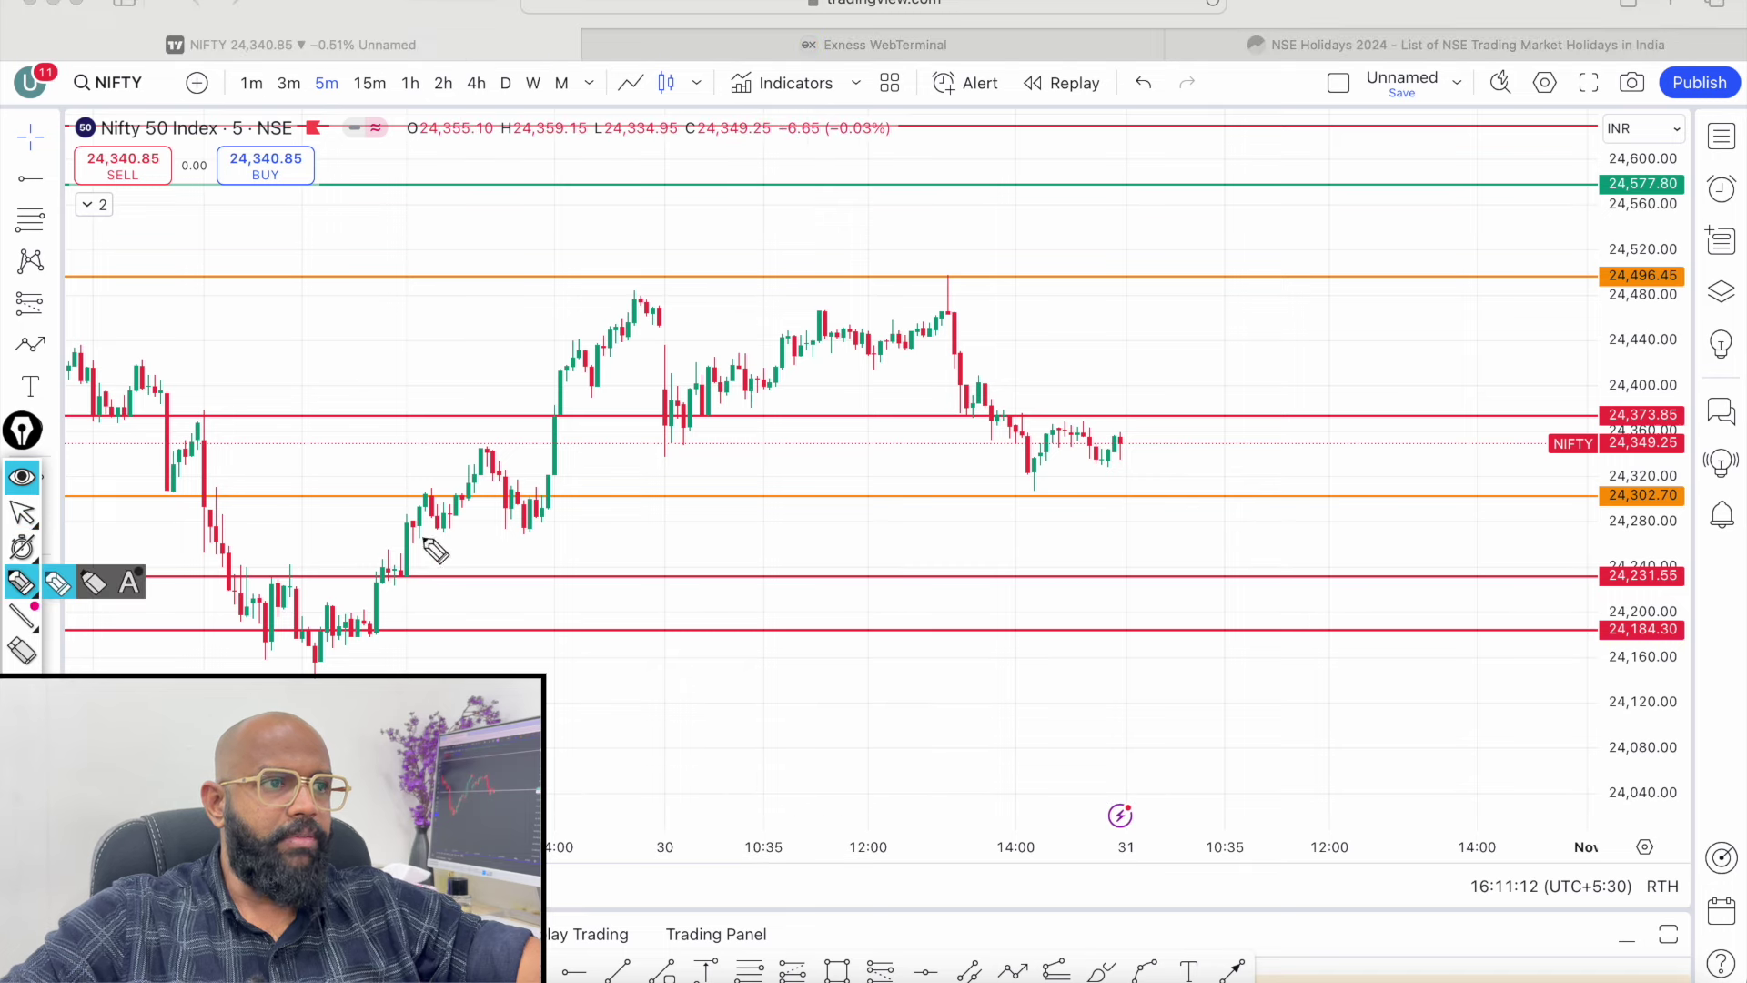
pyautogui.moveTo(379, 589)
pyautogui.mouseDown()
pyautogui.moveTo(469, 470)
pyautogui.moveTo(517, 503)
pyautogui.moveTo(582, 329)
pyautogui.mouseUp()
pyautogui.moveTo(566, 458); pyautogui.dragTo(642, 318)
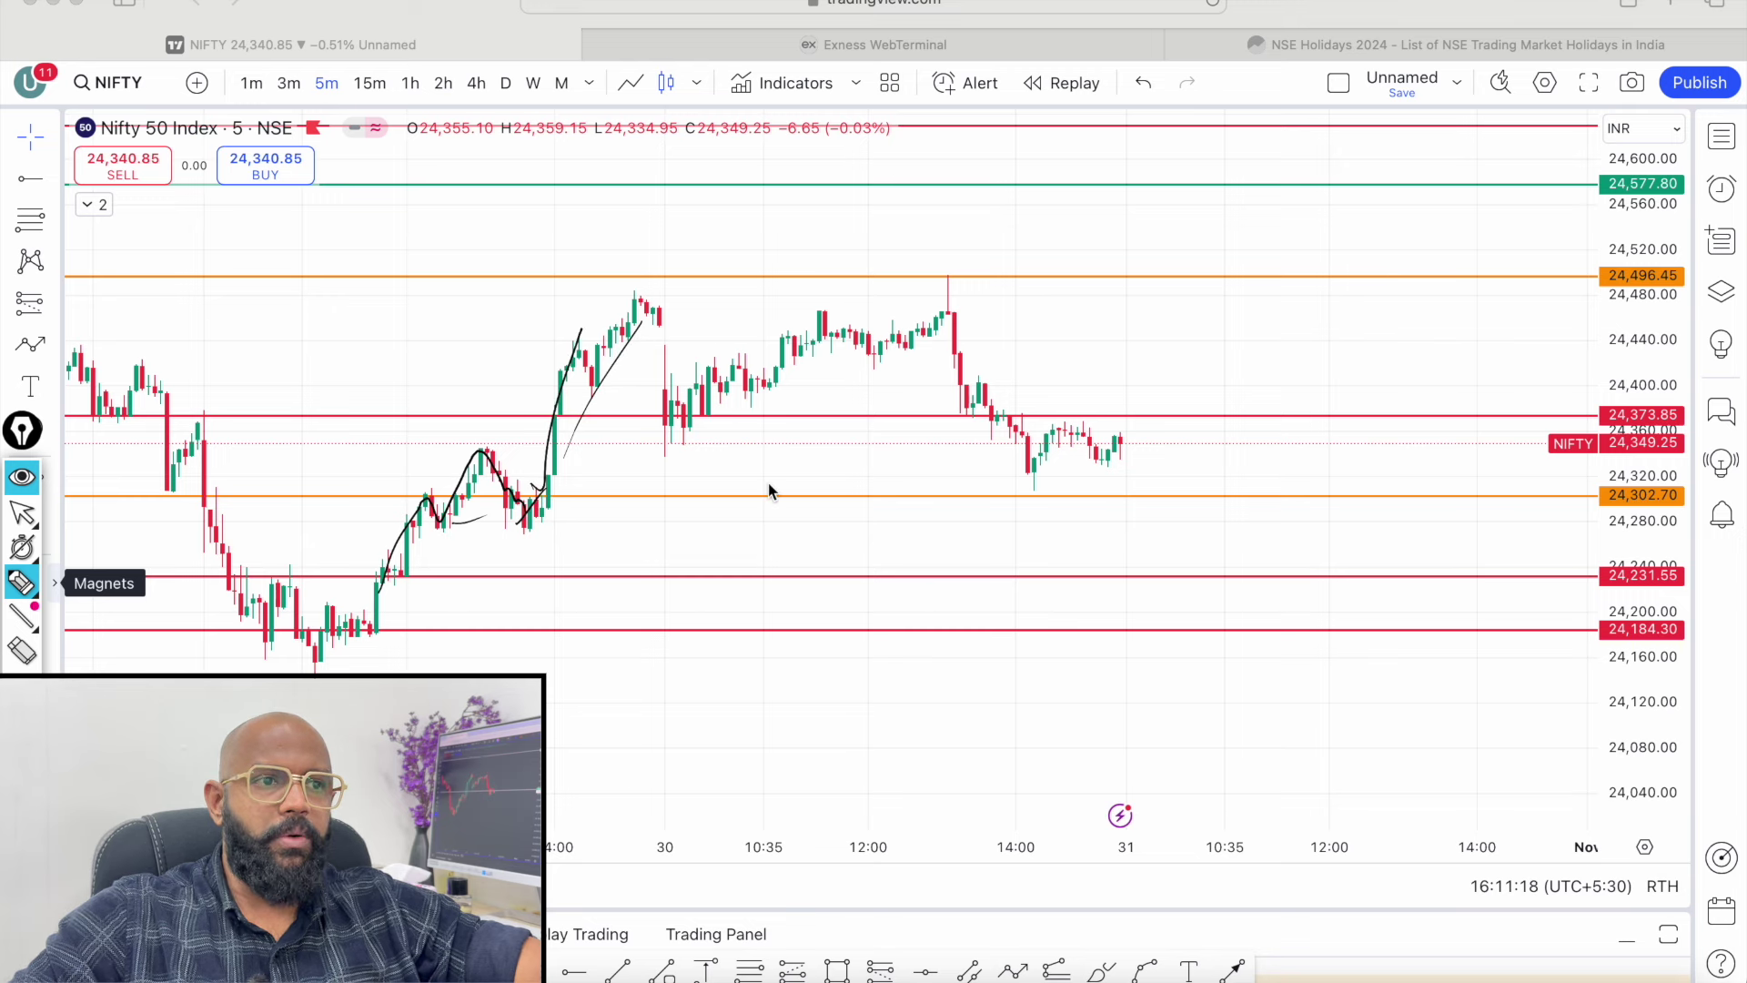
pyautogui.click(22, 513)
pyautogui.click(58, 547)
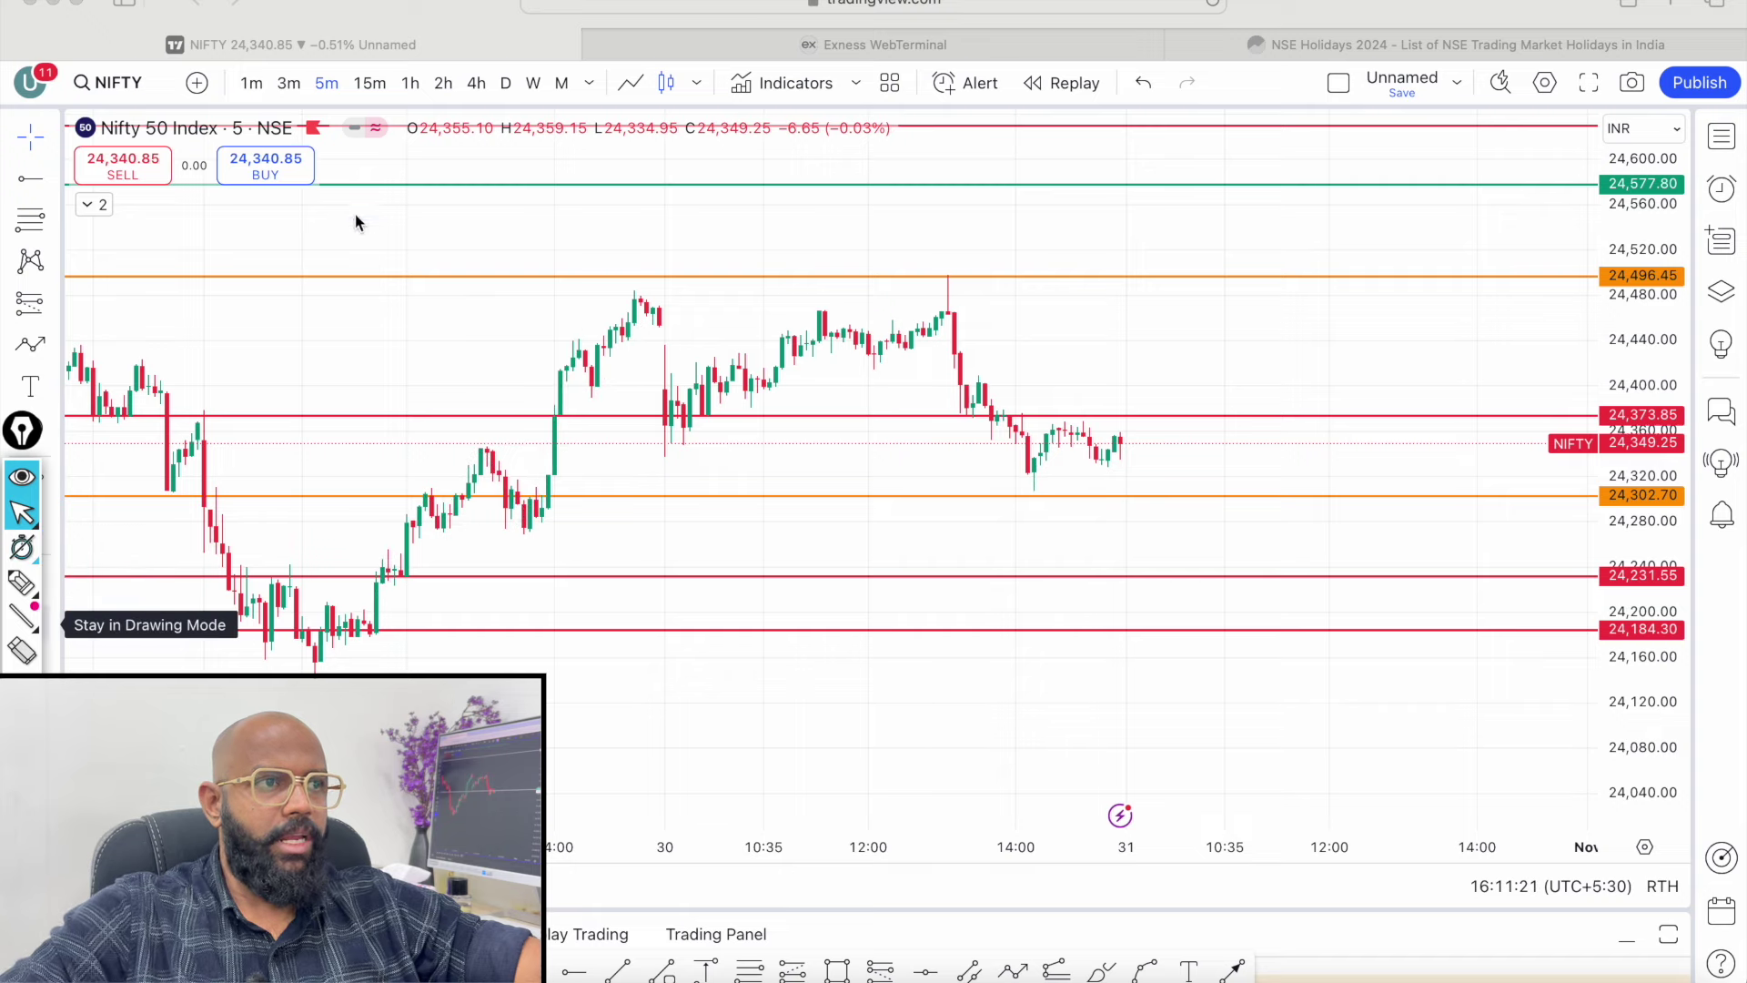
# On the 15-minute chart, move the red 24,373.85 line down to 24,178.15 and the orange 24,496.45 line to 24,399.65.
pyautogui.click(370, 83)
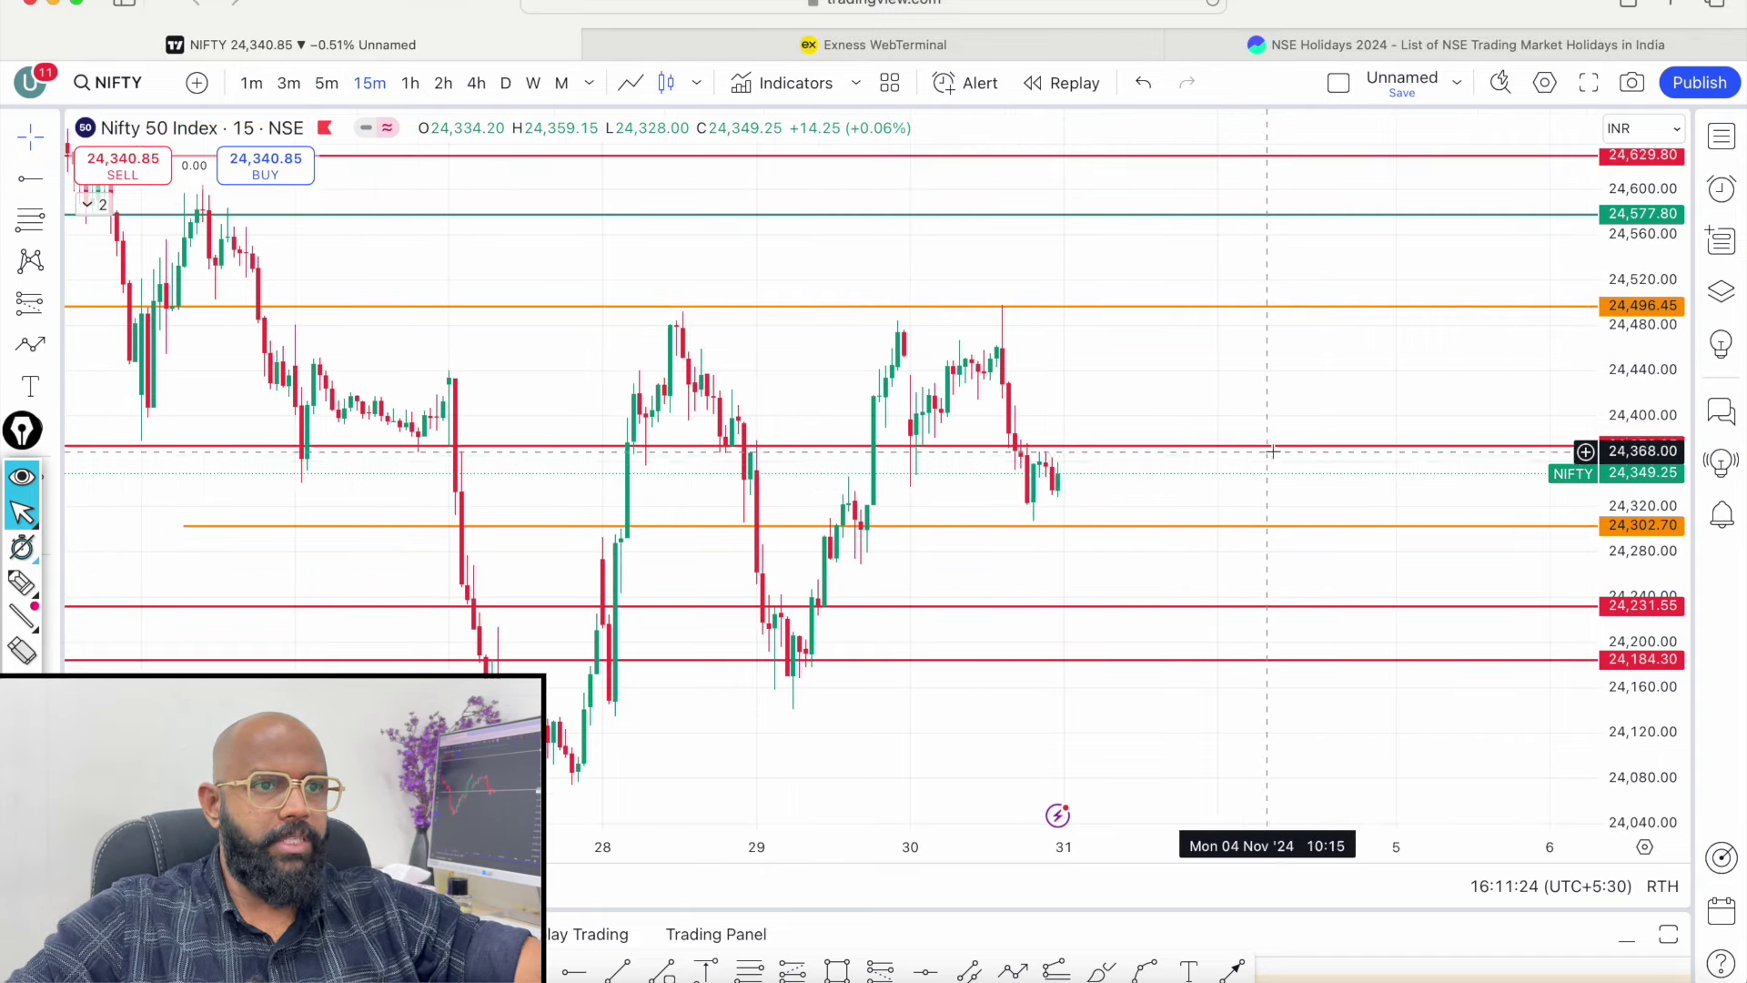
pyautogui.moveTo(1271, 456); pyautogui.dragTo(1163, 672)
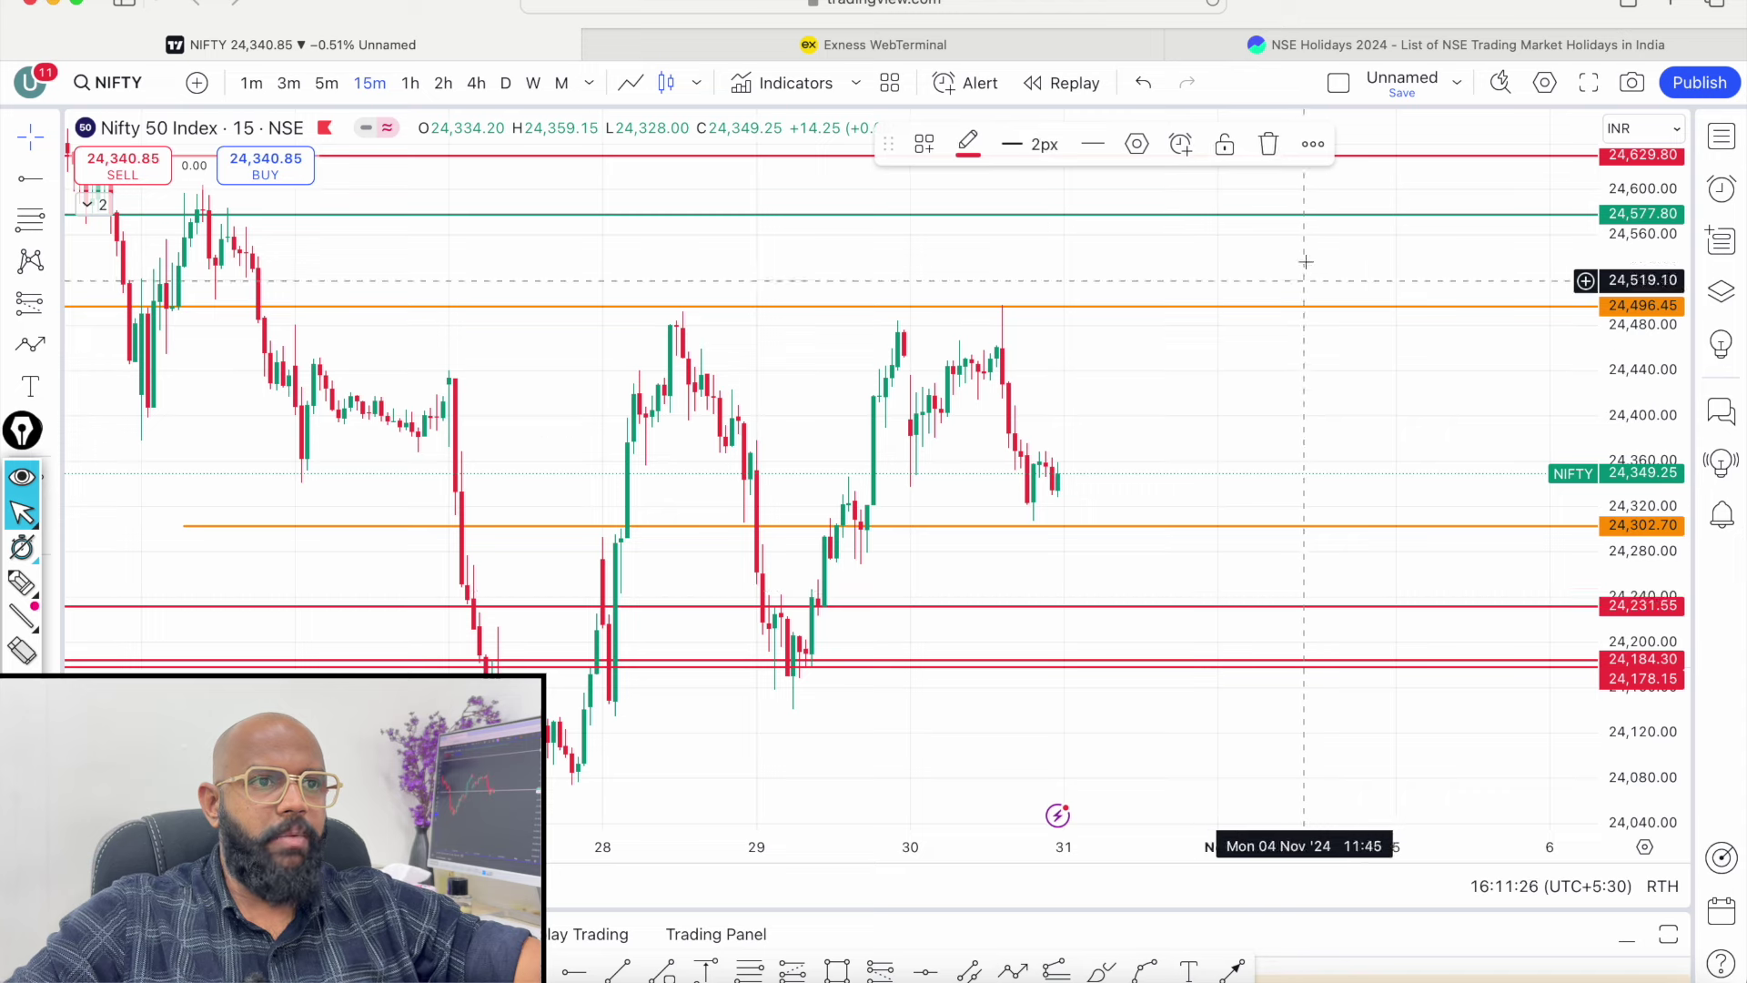
pyautogui.moveTo(1299, 309); pyautogui.dragTo(1313, 419)
pyautogui.click(1302, 452)
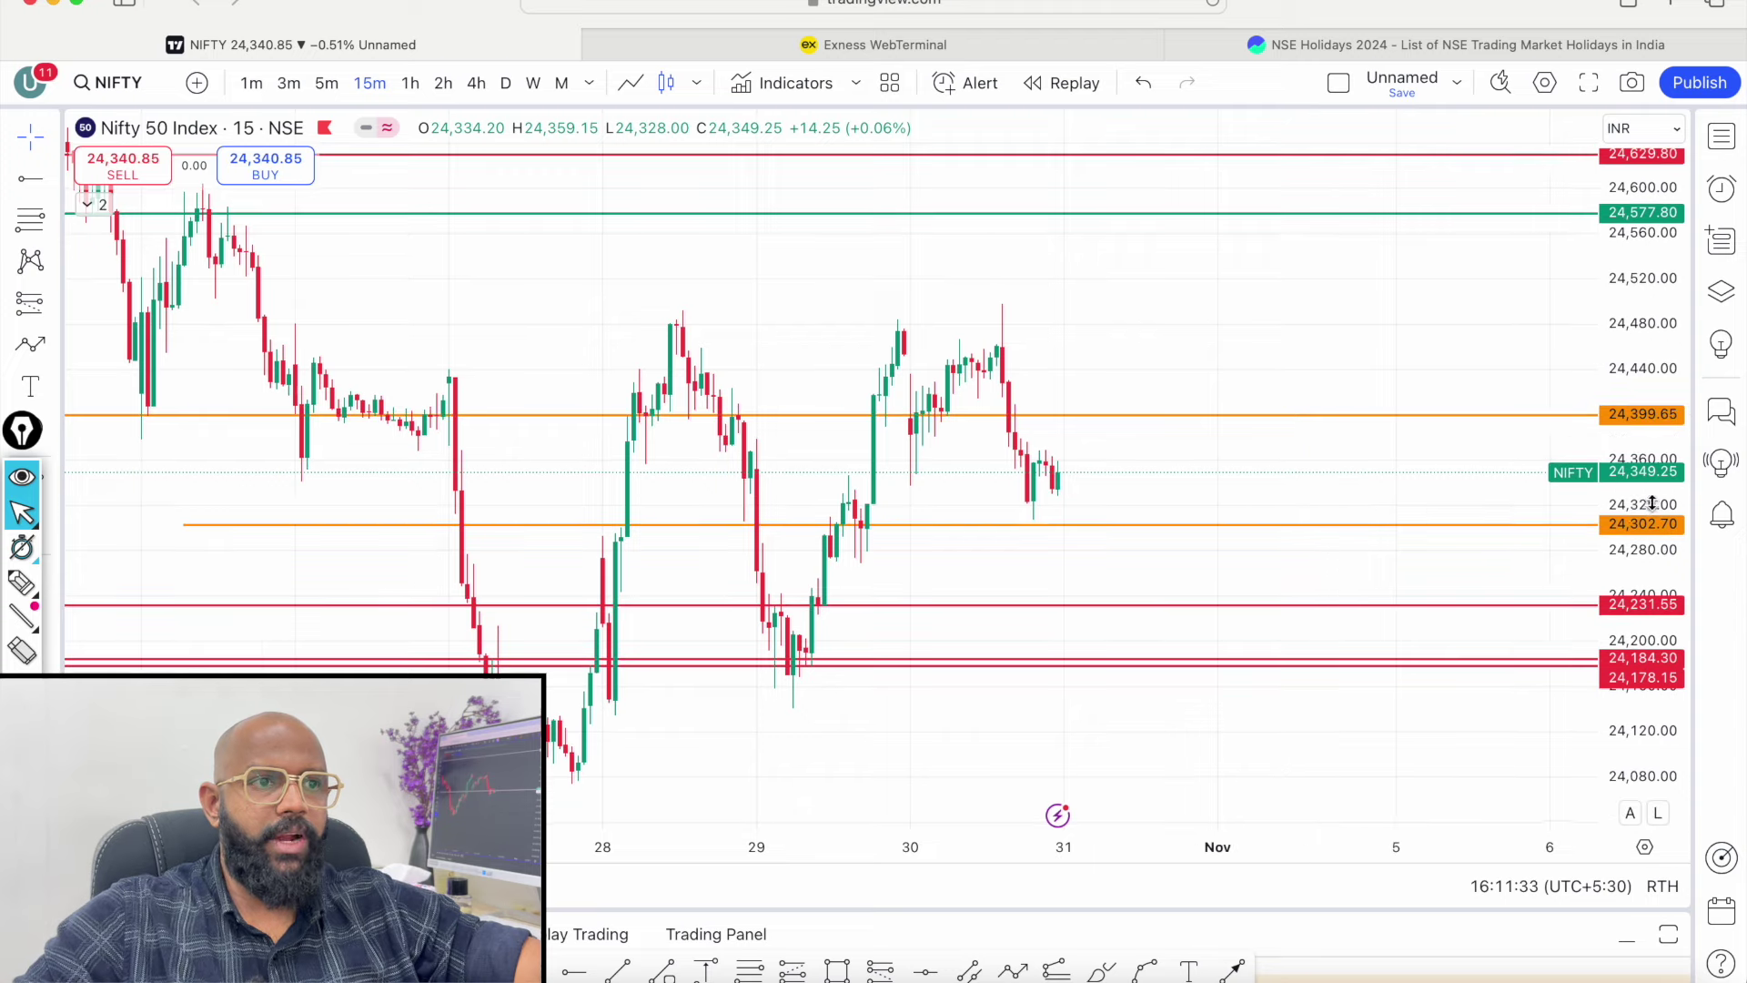
# Trace the 30 October rise and fall with the pen and sketch a sideways range after the last candle.
pyautogui.moveTo(1653, 503); pyautogui.dragTo(1653, 582)
pyautogui.moveTo(967, 858); pyautogui.dragTo(924, 855)
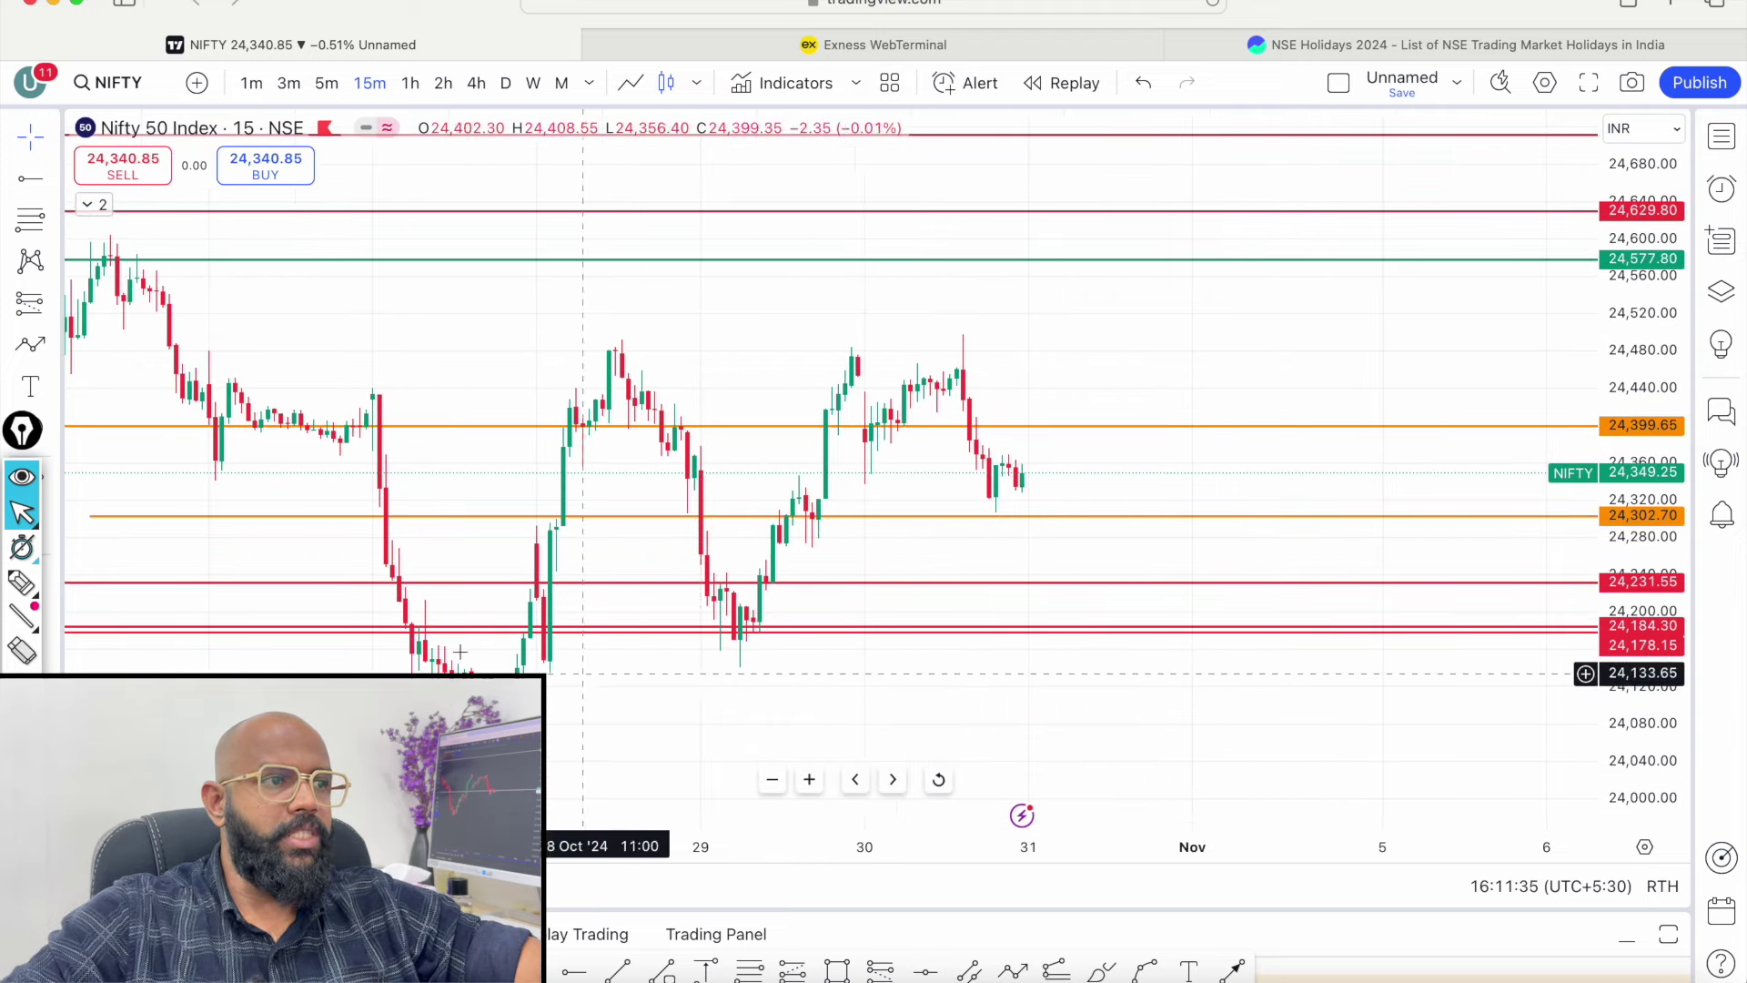
pyautogui.click(20, 583)
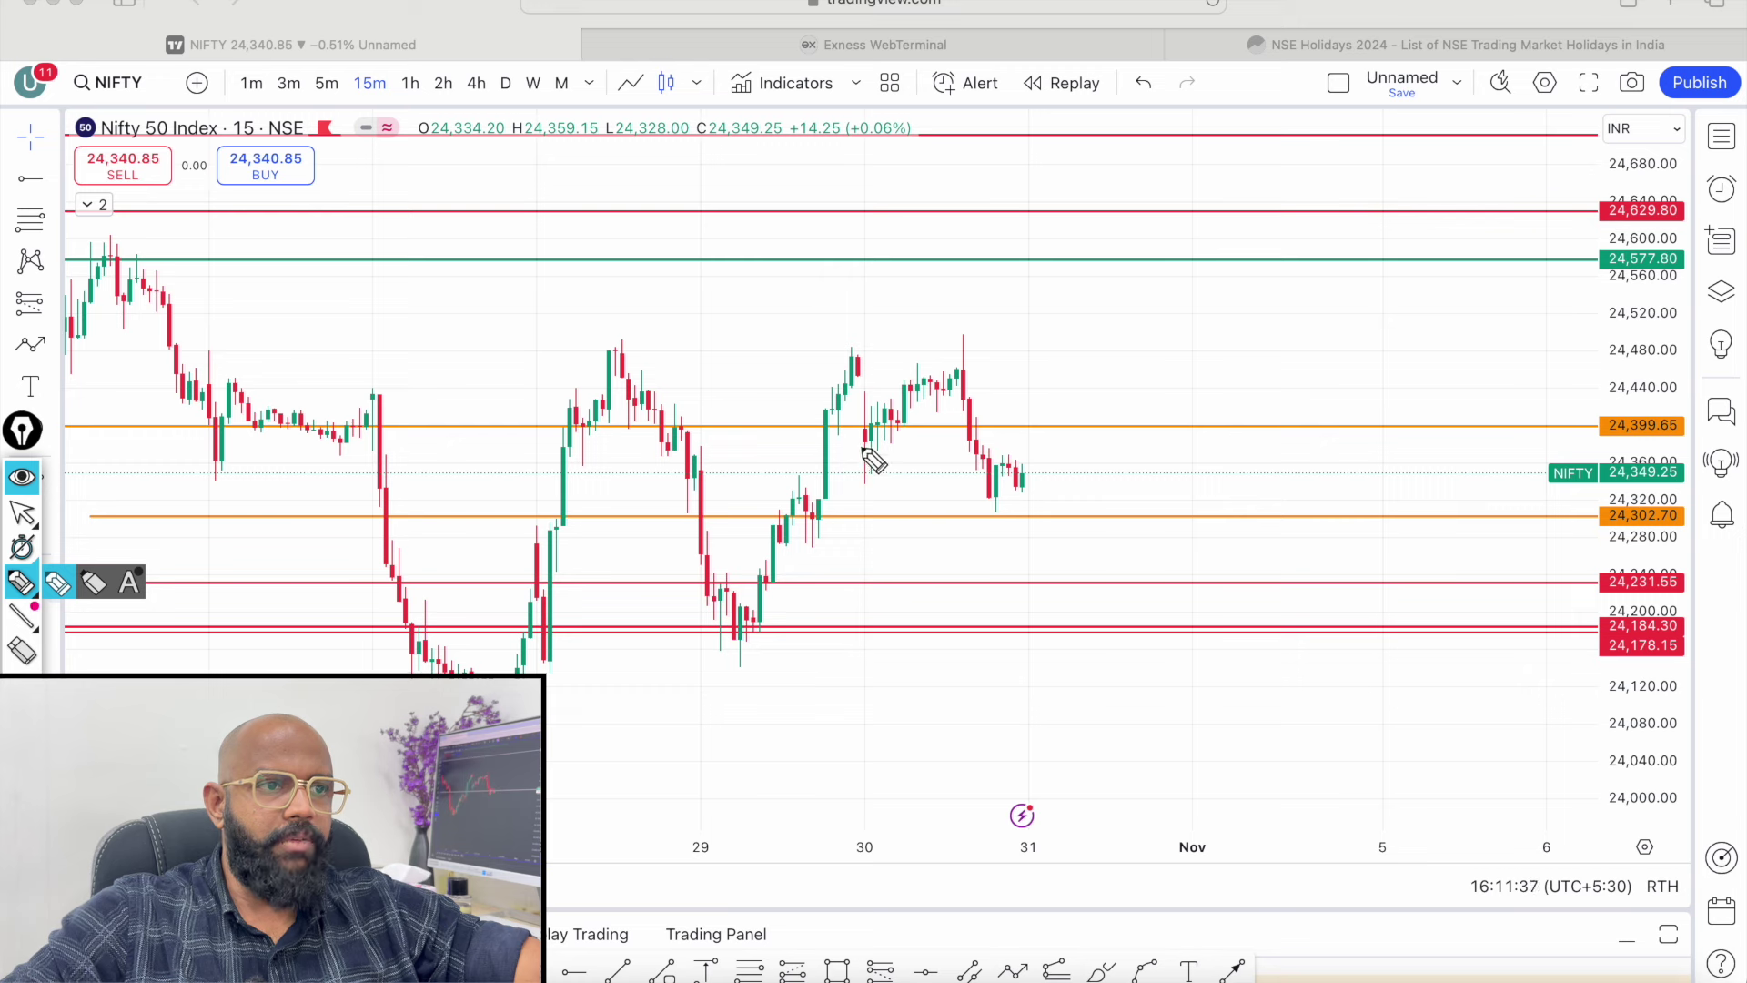
pyautogui.moveTo(898, 428); pyautogui.dragTo(939, 371)
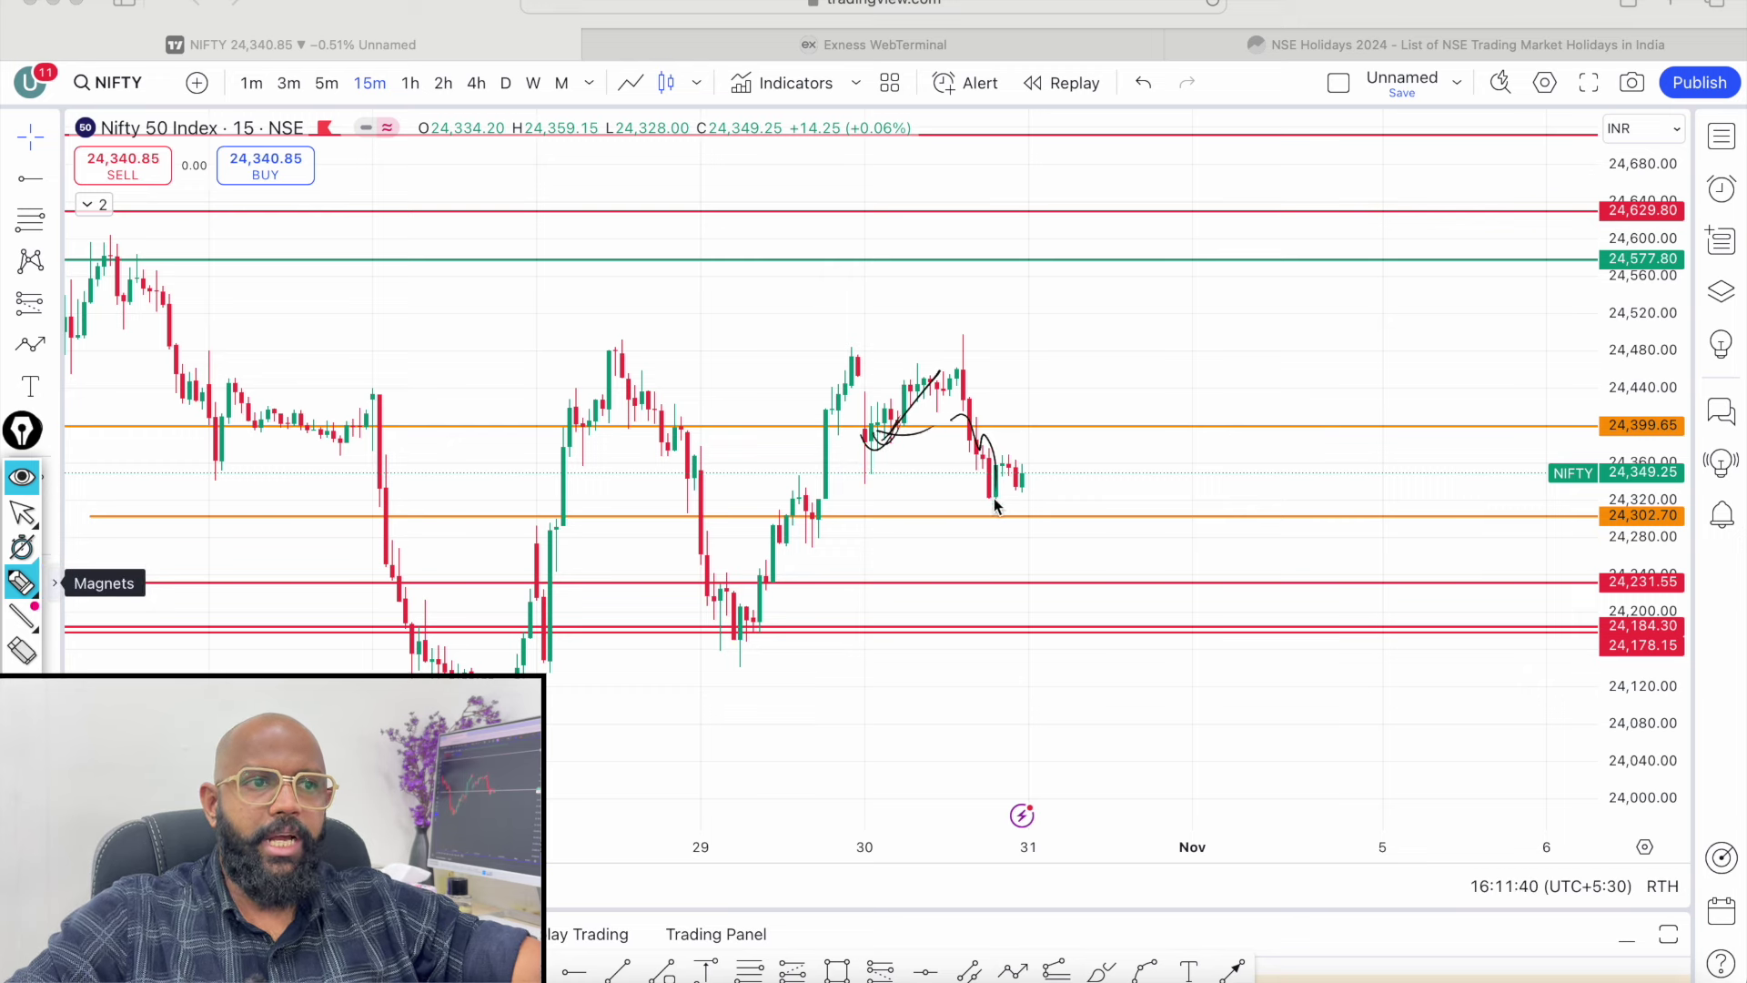
pyautogui.moveTo(1051, 478); pyautogui.dragTo(1095, 477)
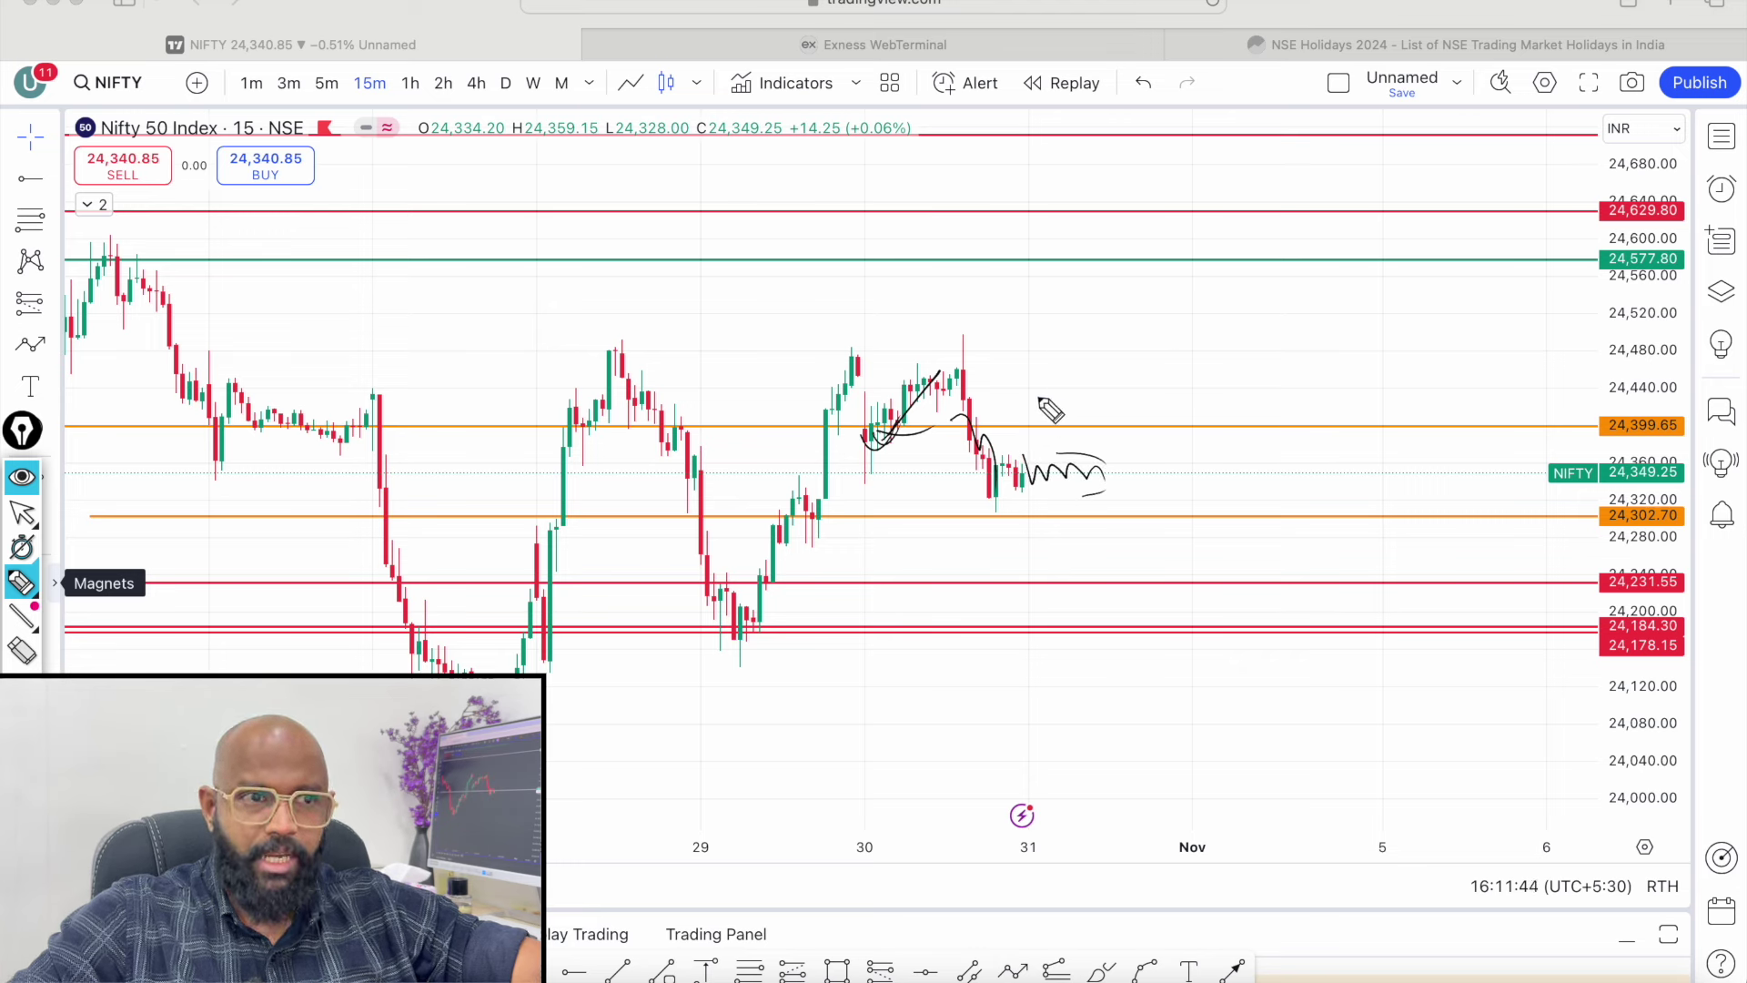
# Extend the sketched sideways range, draw upward and downward breakout paths from its end, and write 12:30 beside them.
pyautogui.moveTo(1060, 348); pyautogui.dragTo(1094, 401)
pyautogui.moveTo(1102, 484); pyautogui.dragTo(1145, 482)
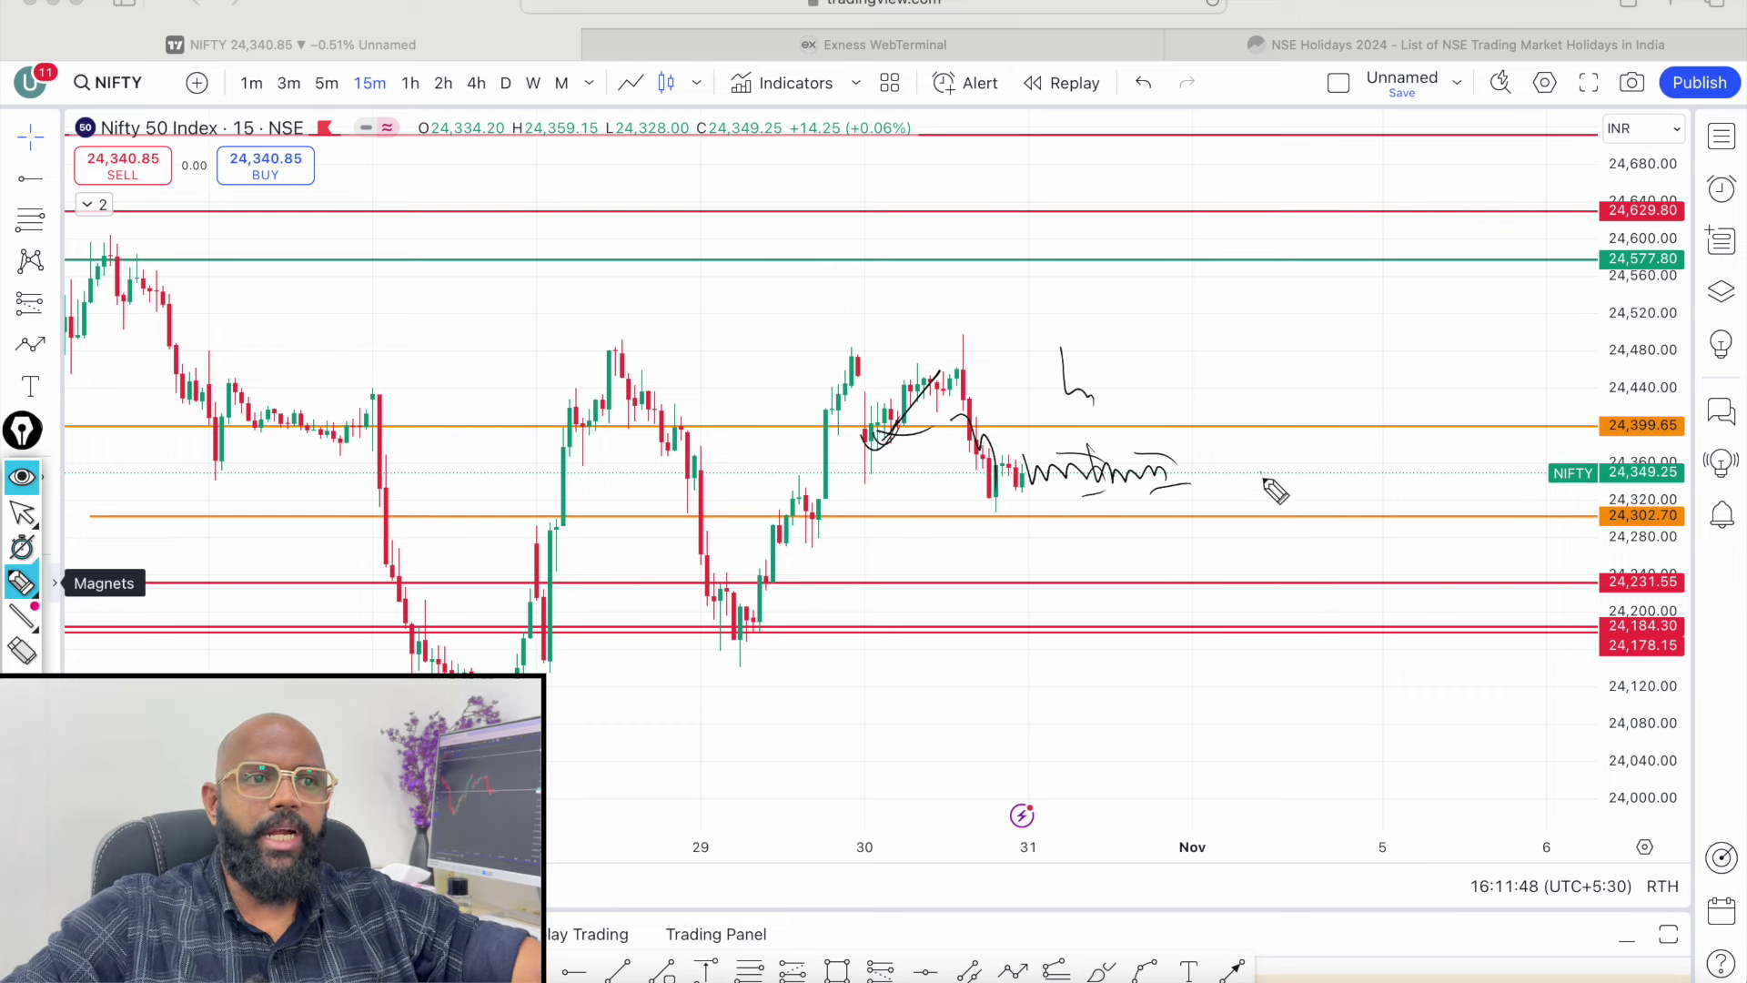
pyautogui.moveTo(1199, 462); pyautogui.dragTo(1307, 355)
pyautogui.moveTo(1219, 483)
pyautogui.mouseDown()
pyautogui.moveTo(1258, 551)
pyautogui.moveTo(1280, 508)
pyautogui.mouseUp()
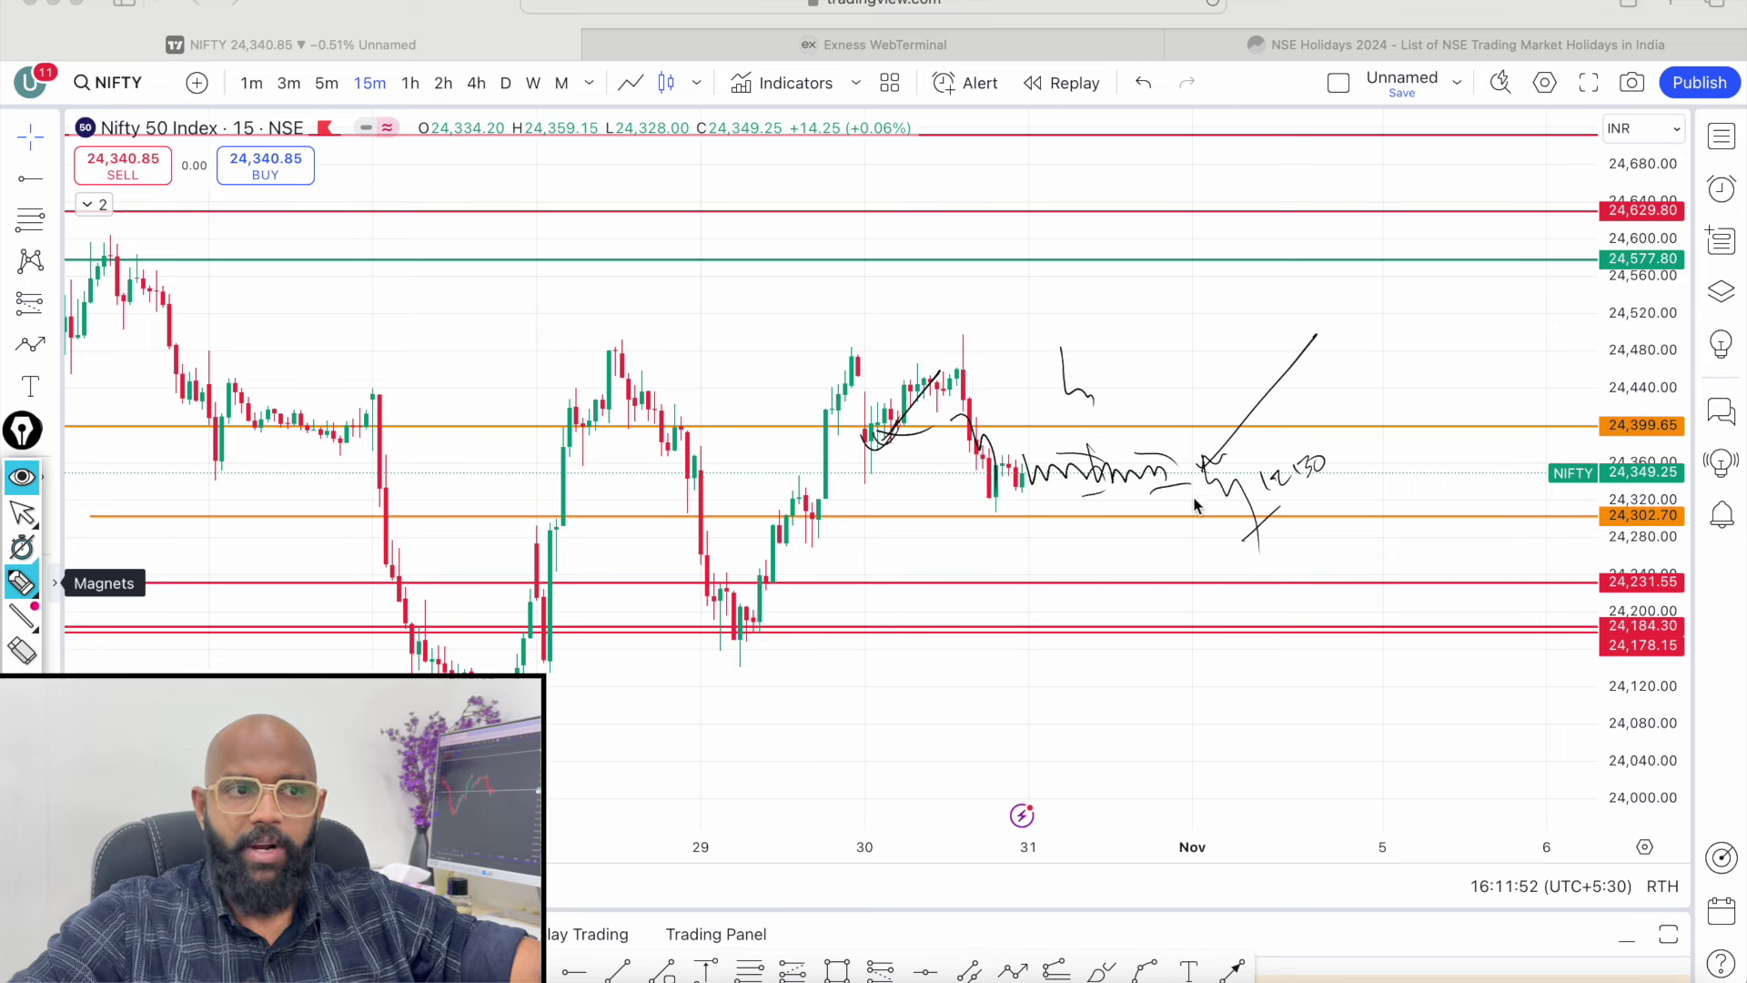
# Clear the old strokes, sketch two successive pen paths after the last candle, each branching up and down, and clear them.
pyautogui.hotkey('ctrl', 'shift', '7')
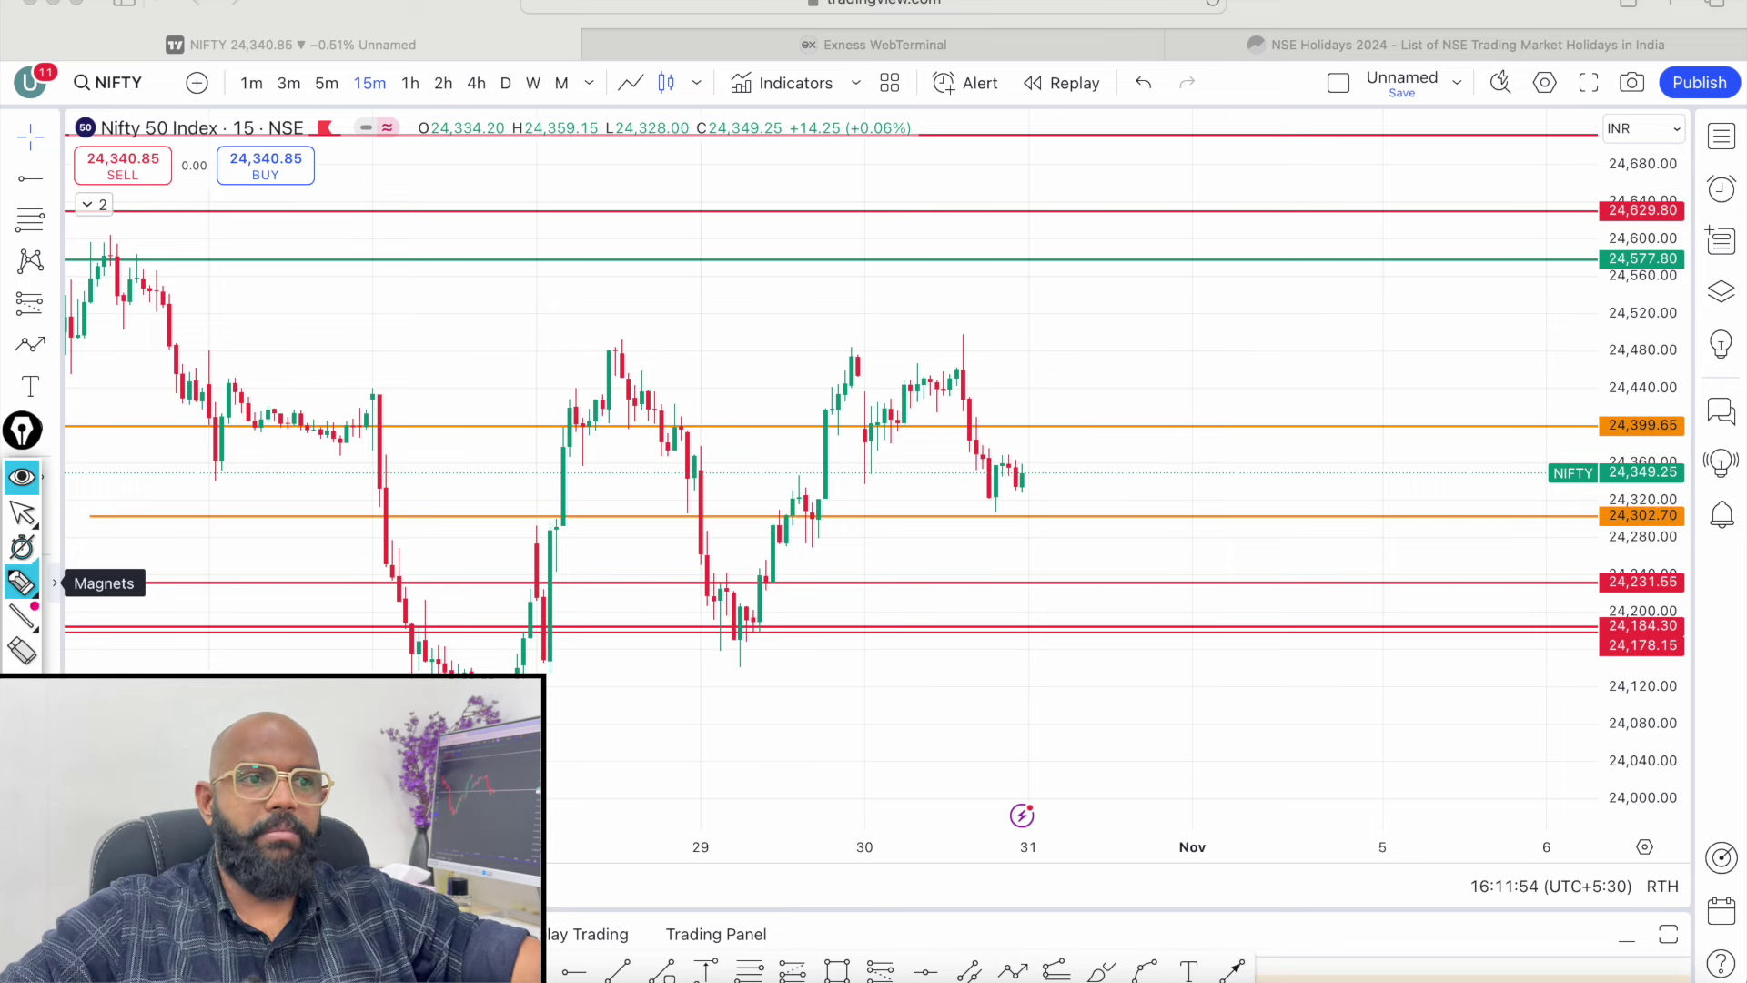
pyautogui.moveTo(1061, 459)
pyautogui.mouseDown()
pyautogui.moveTo(1096, 461)
pyautogui.moveTo(1119, 402)
pyautogui.mouseUp()
pyautogui.moveTo(1126, 506); pyautogui.dragTo(1139, 515)
pyautogui.moveTo(1121, 529); pyautogui.dragTo(1152, 503)
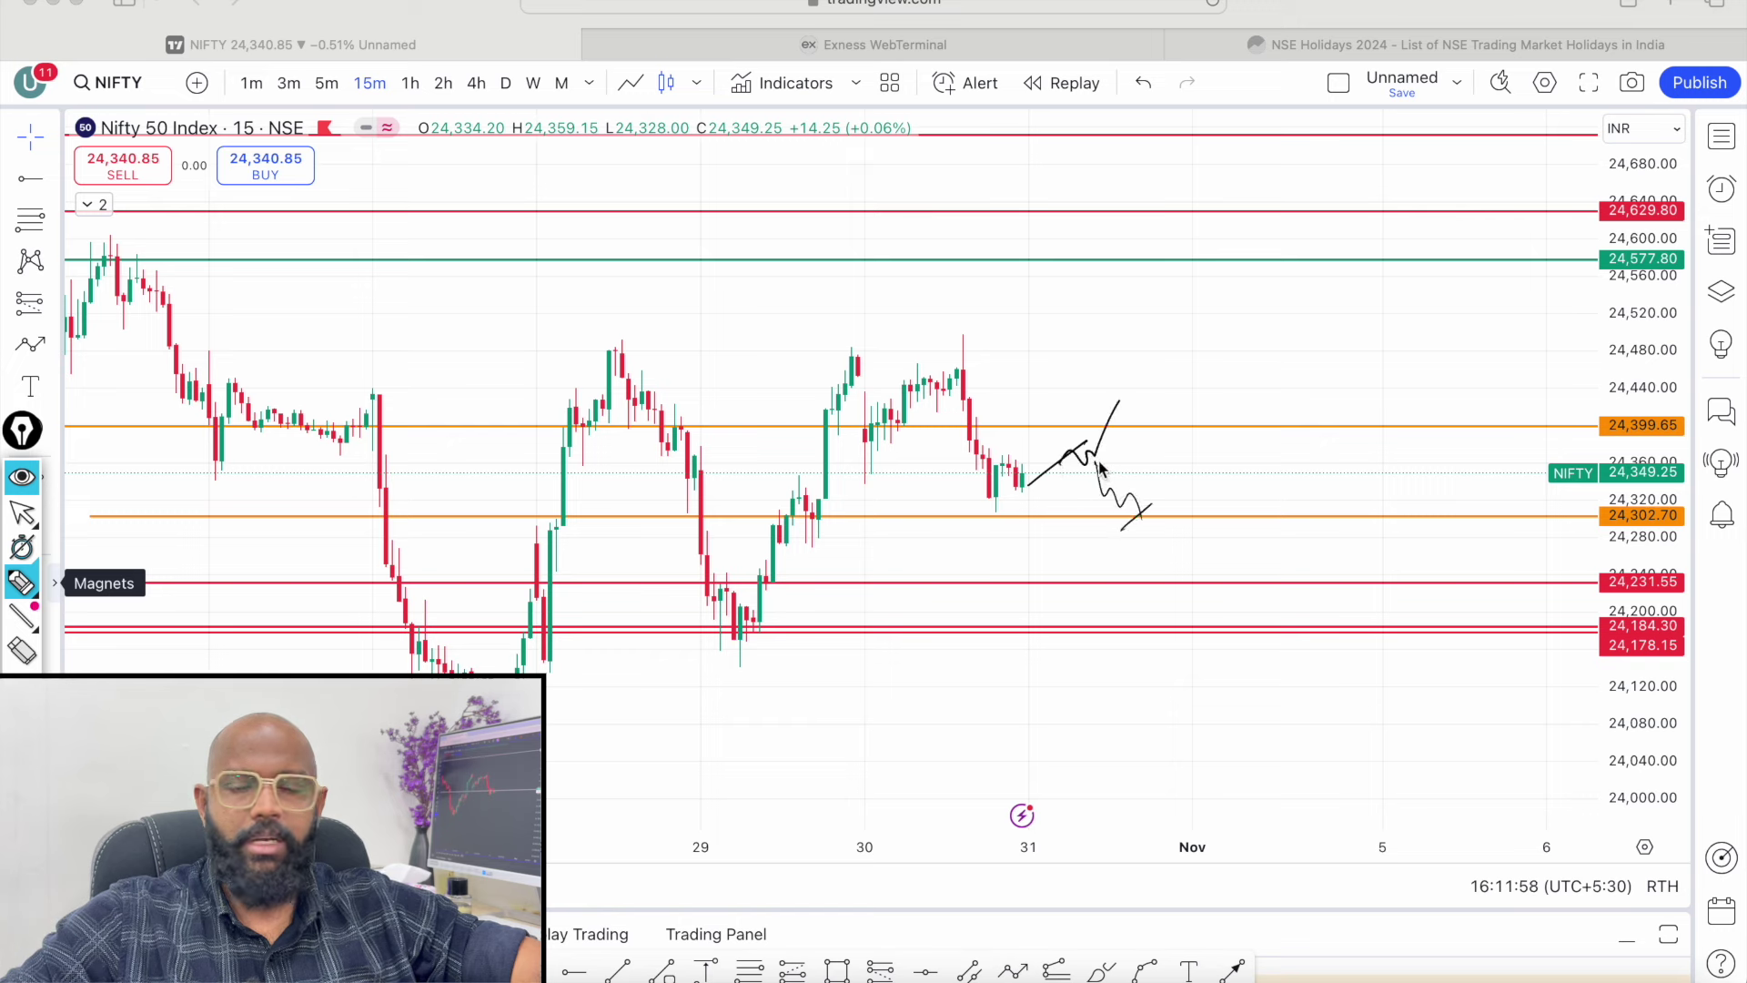
pyautogui.moveTo(1124, 462); pyautogui.dragTo(1167, 487)
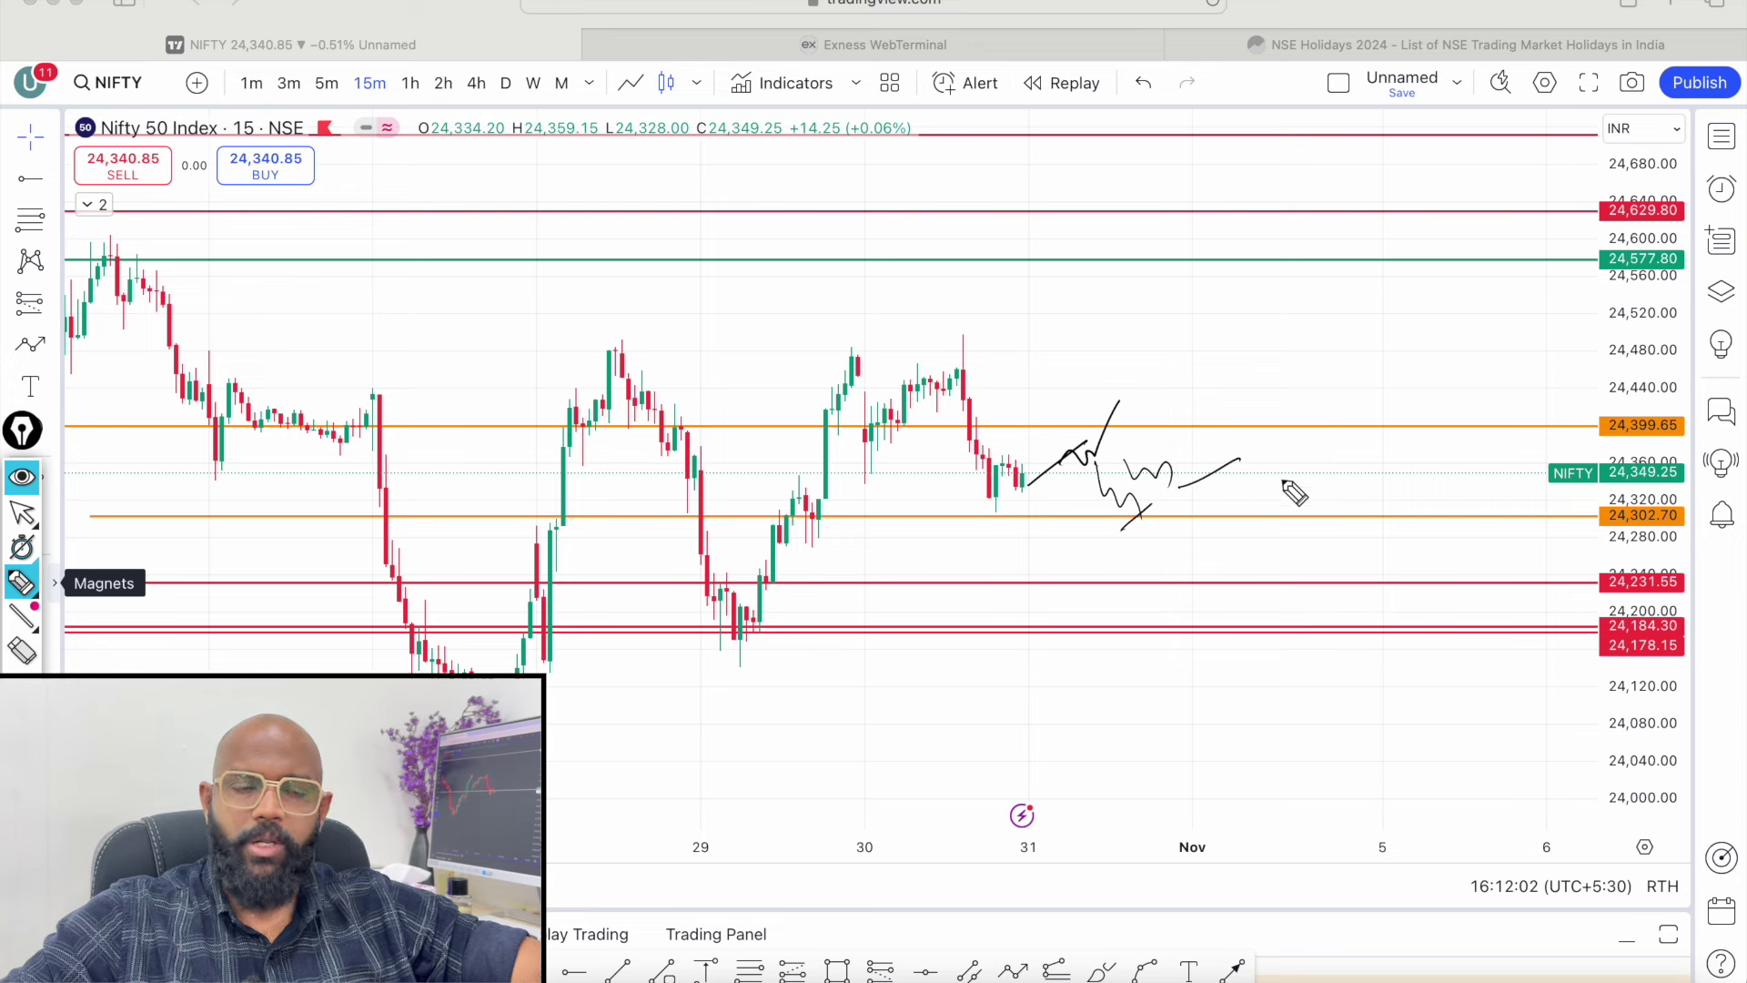
pyautogui.moveTo(1239, 460); pyautogui.dragTo(1307, 397)
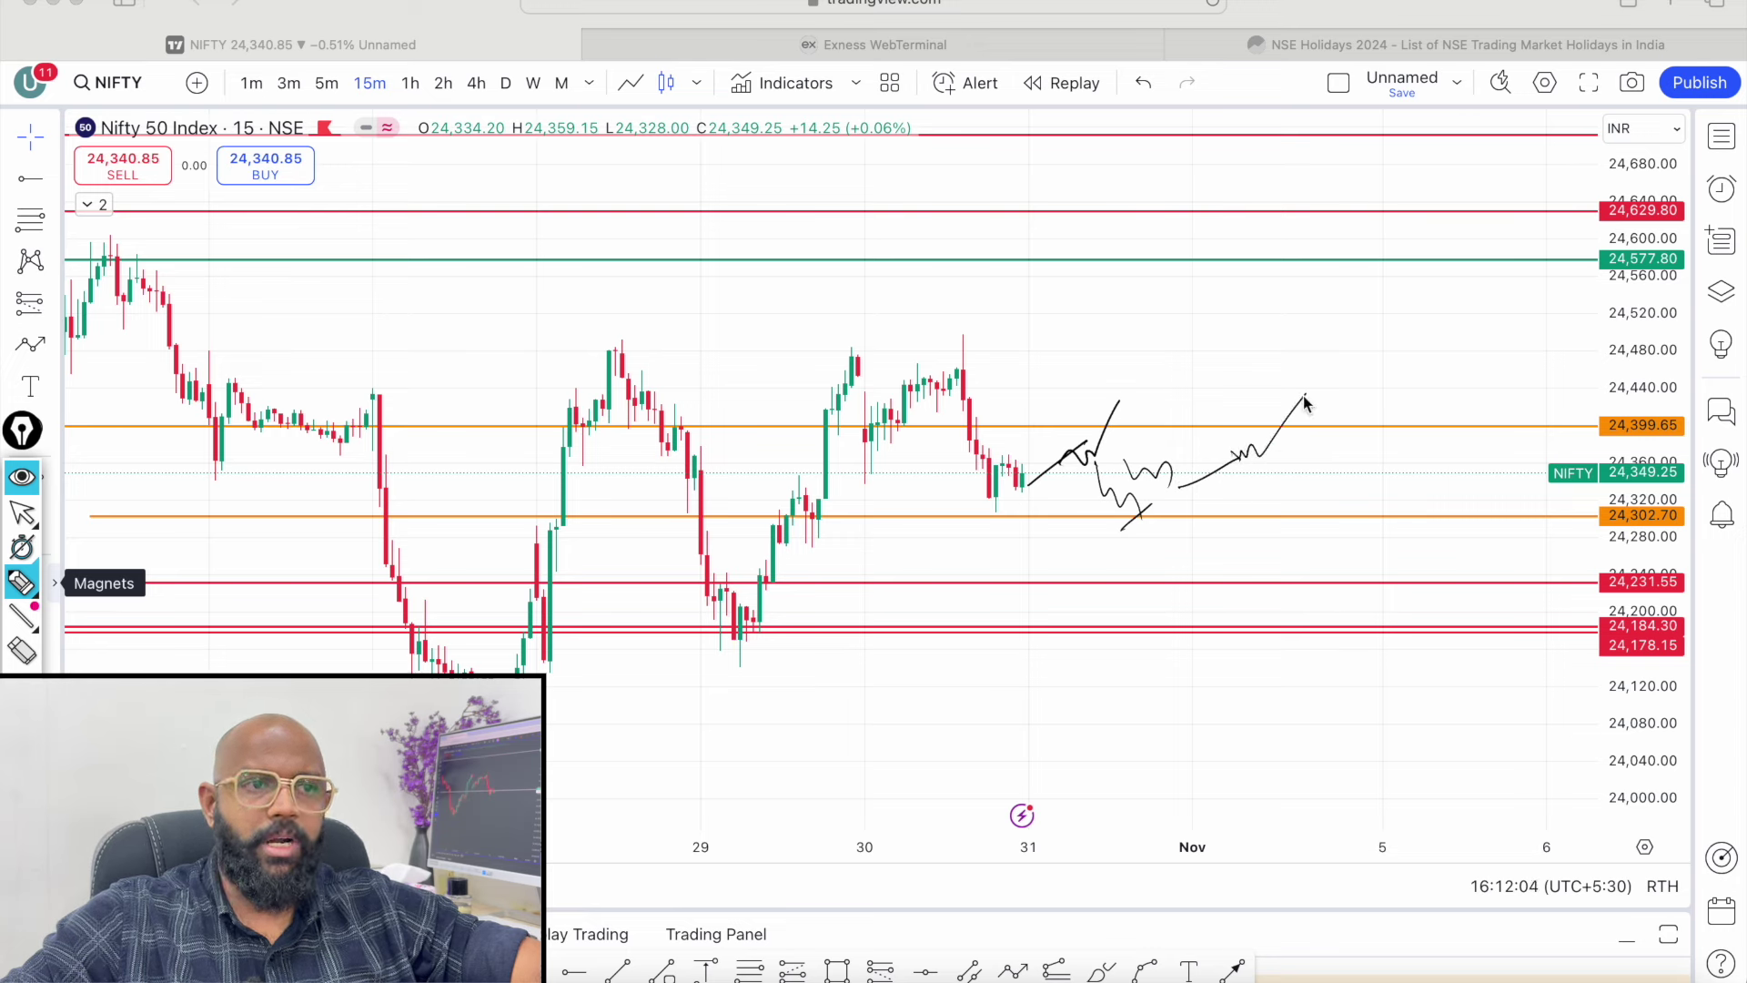
pyautogui.moveTo(1254, 487)
pyautogui.mouseDown()
pyautogui.moveTo(1296, 537)
pyautogui.moveTo(1283, 525)
pyautogui.mouseUp()
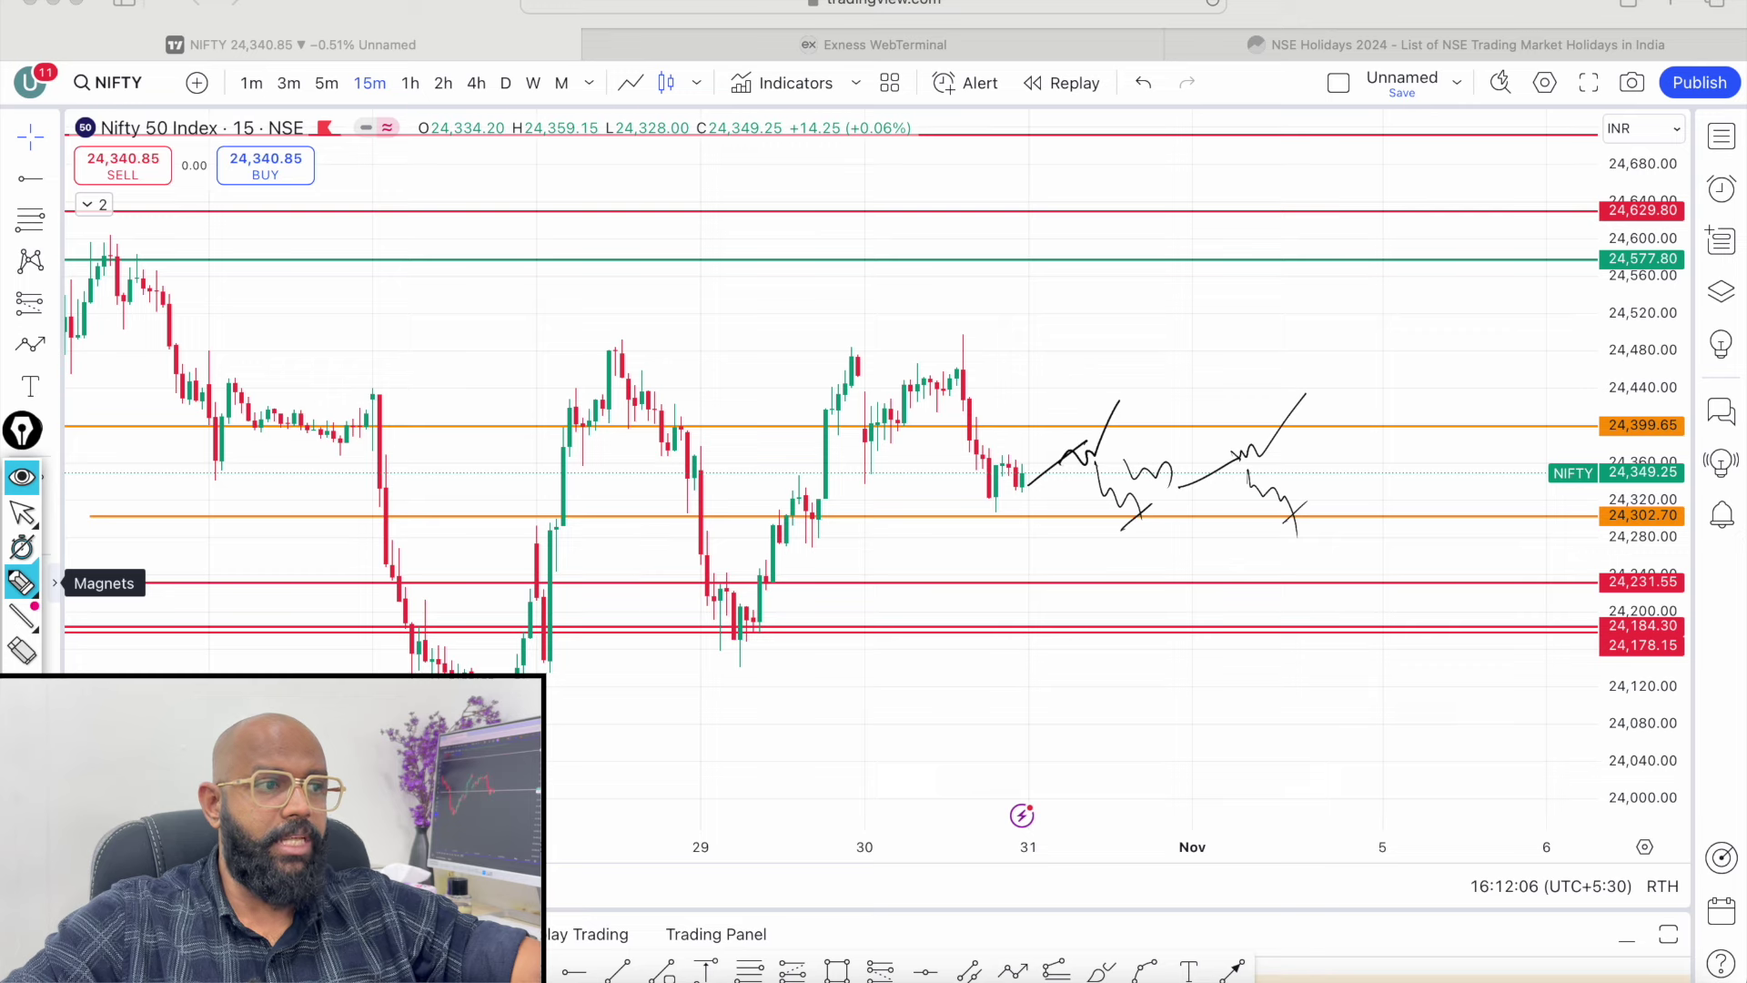
pyautogui.hotkey('ctrl', 'shift', '7')
pyautogui.click(22, 512)
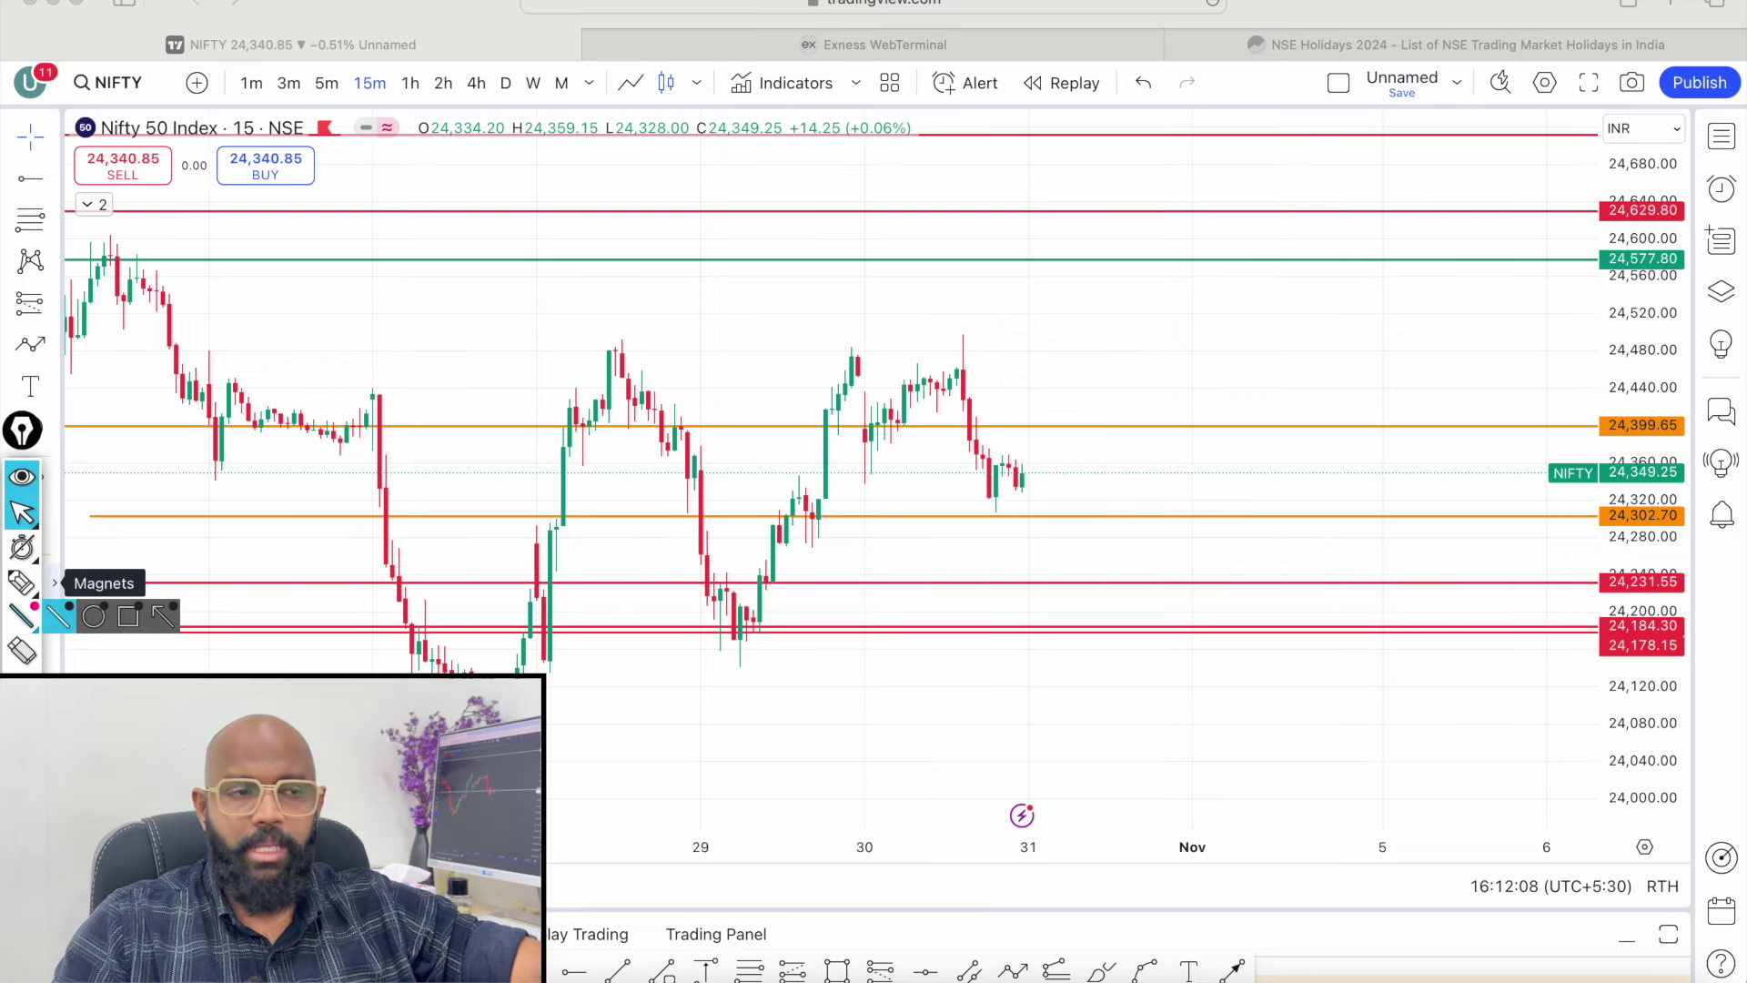
# On the Nifty 50 chart, move the red lines at 24,184.30 and 24,178.15 down to 24,147.25 and 24,080.35.
pyautogui.moveTo(1100, 357); pyautogui.dragTo(1127, 331)
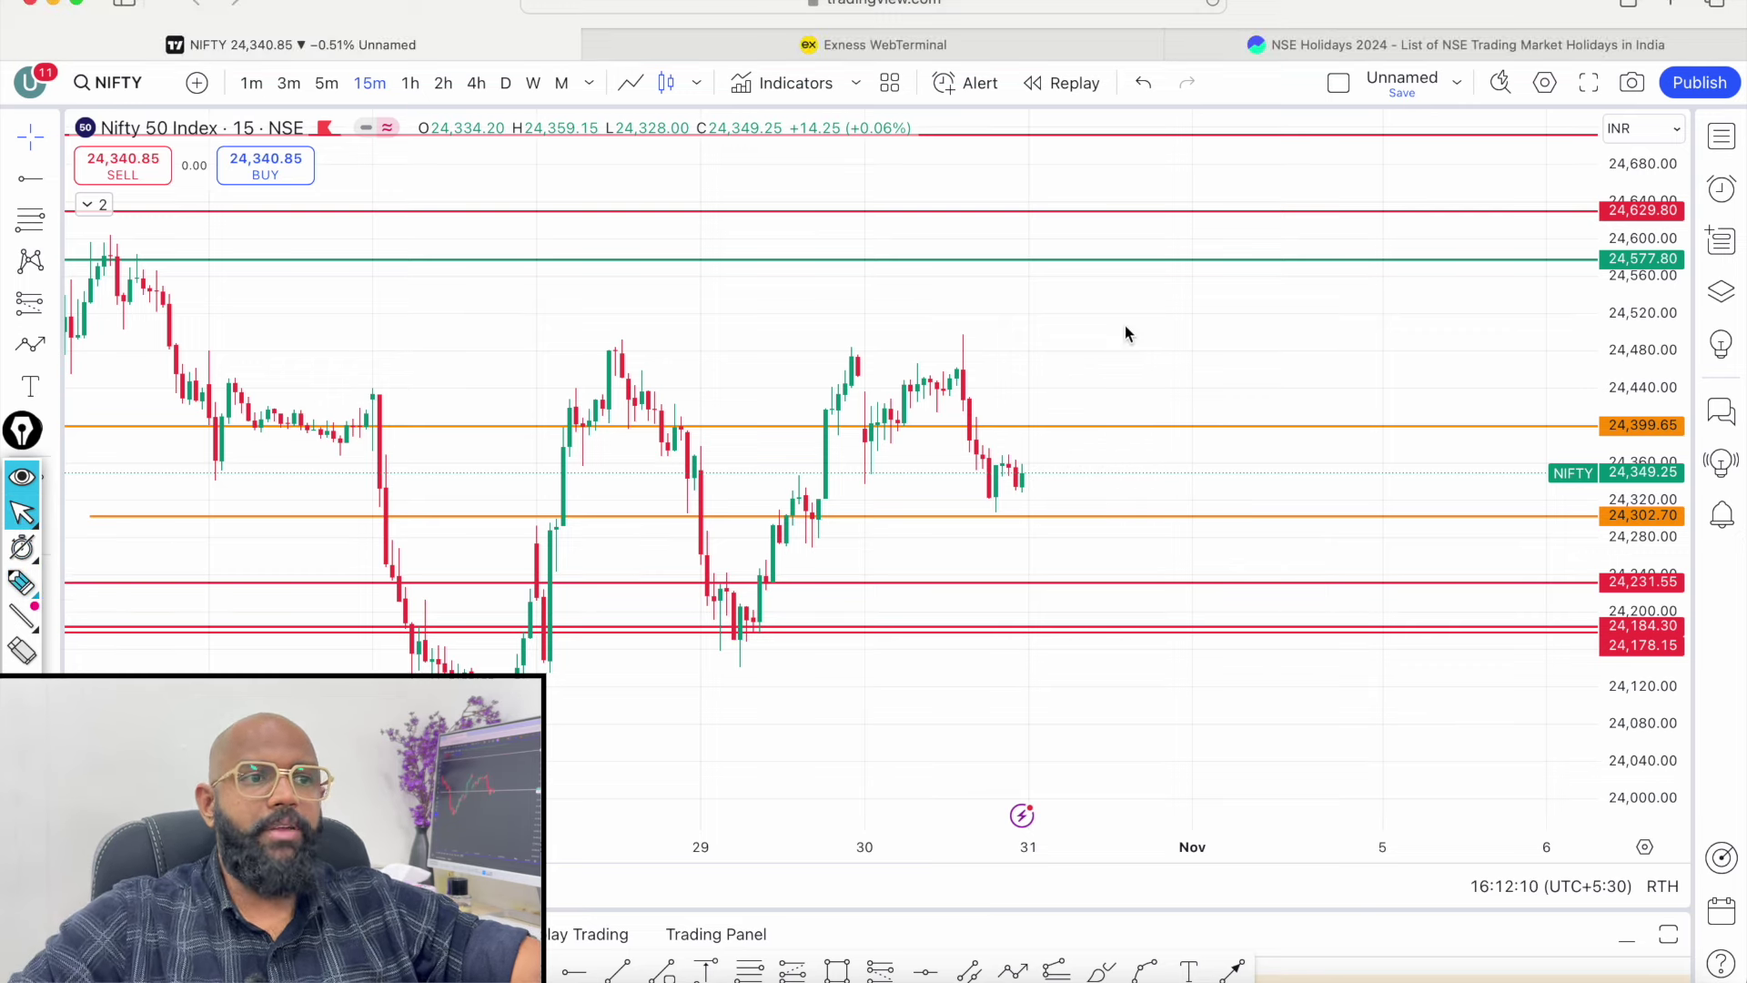
pyautogui.click(1210, 556)
pyautogui.moveTo(1210, 556); pyautogui.dragTo(1160, 696)
pyautogui.click(1163, 681)
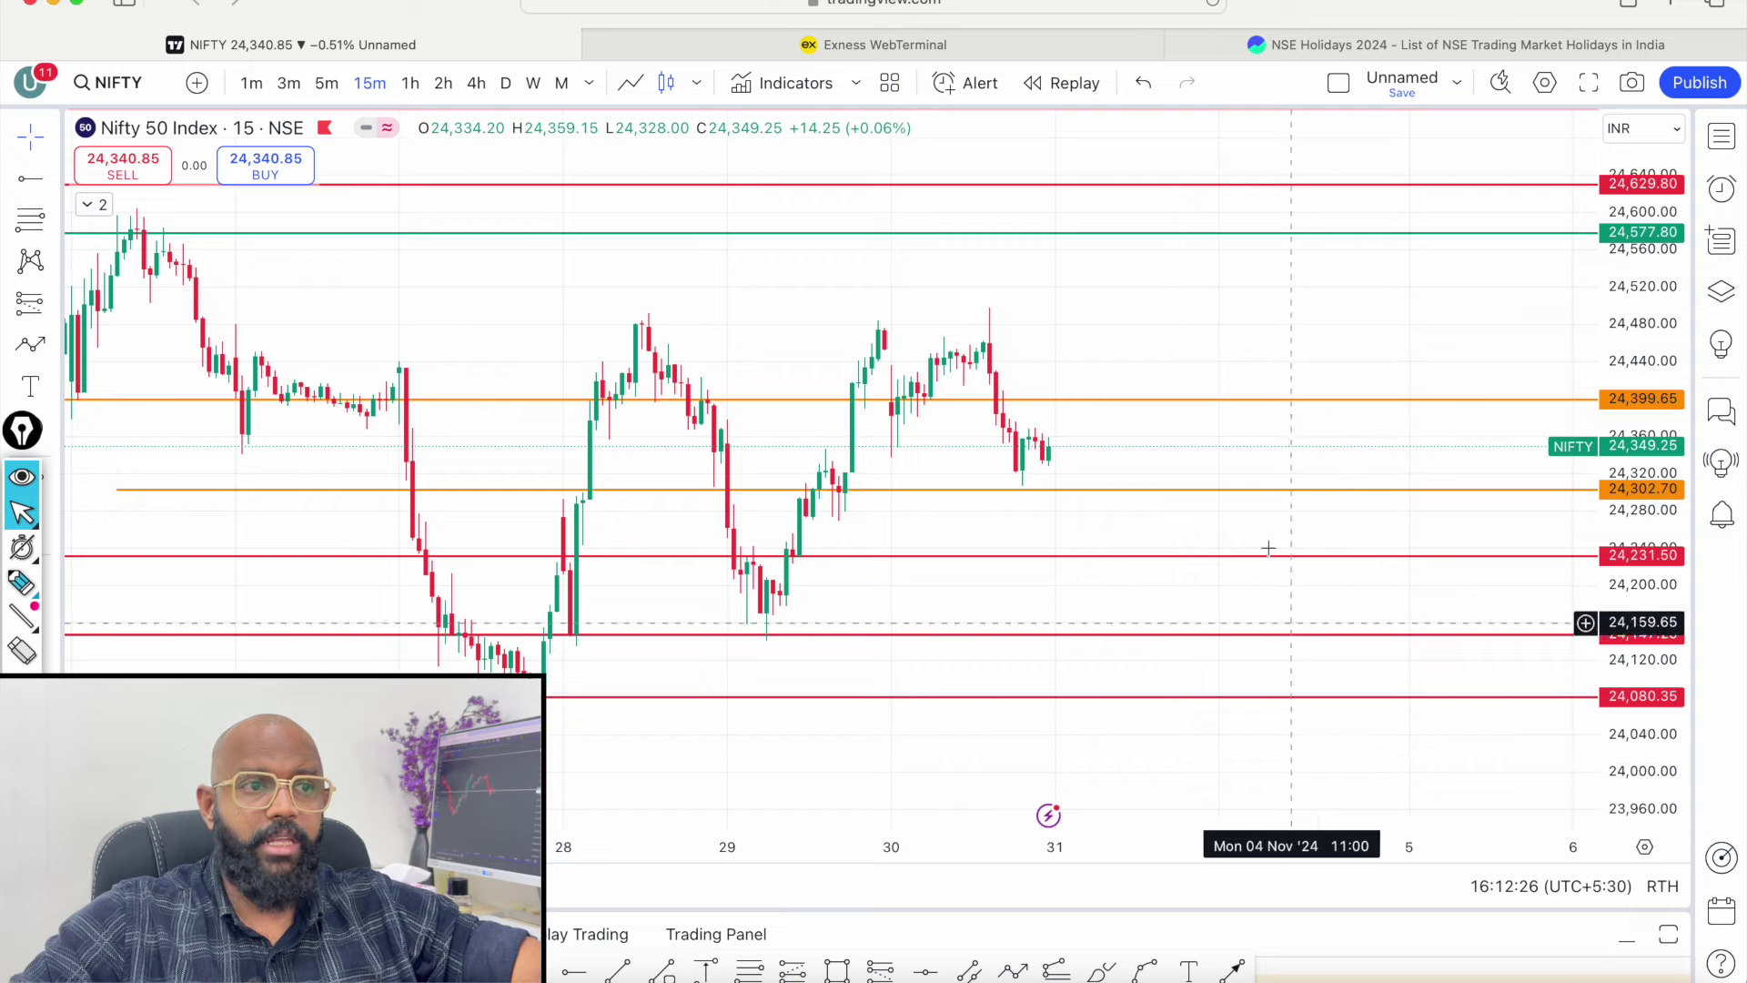
# Lower the green 24,577.80 line to 24,483.05 and the red 24,629.80 line to 24,517.75.
pyautogui.moveTo(1271, 416); pyautogui.dragTo(1236, 485)
pyautogui.moveTo(1337, 302); pyautogui.dragTo(1338, 369)
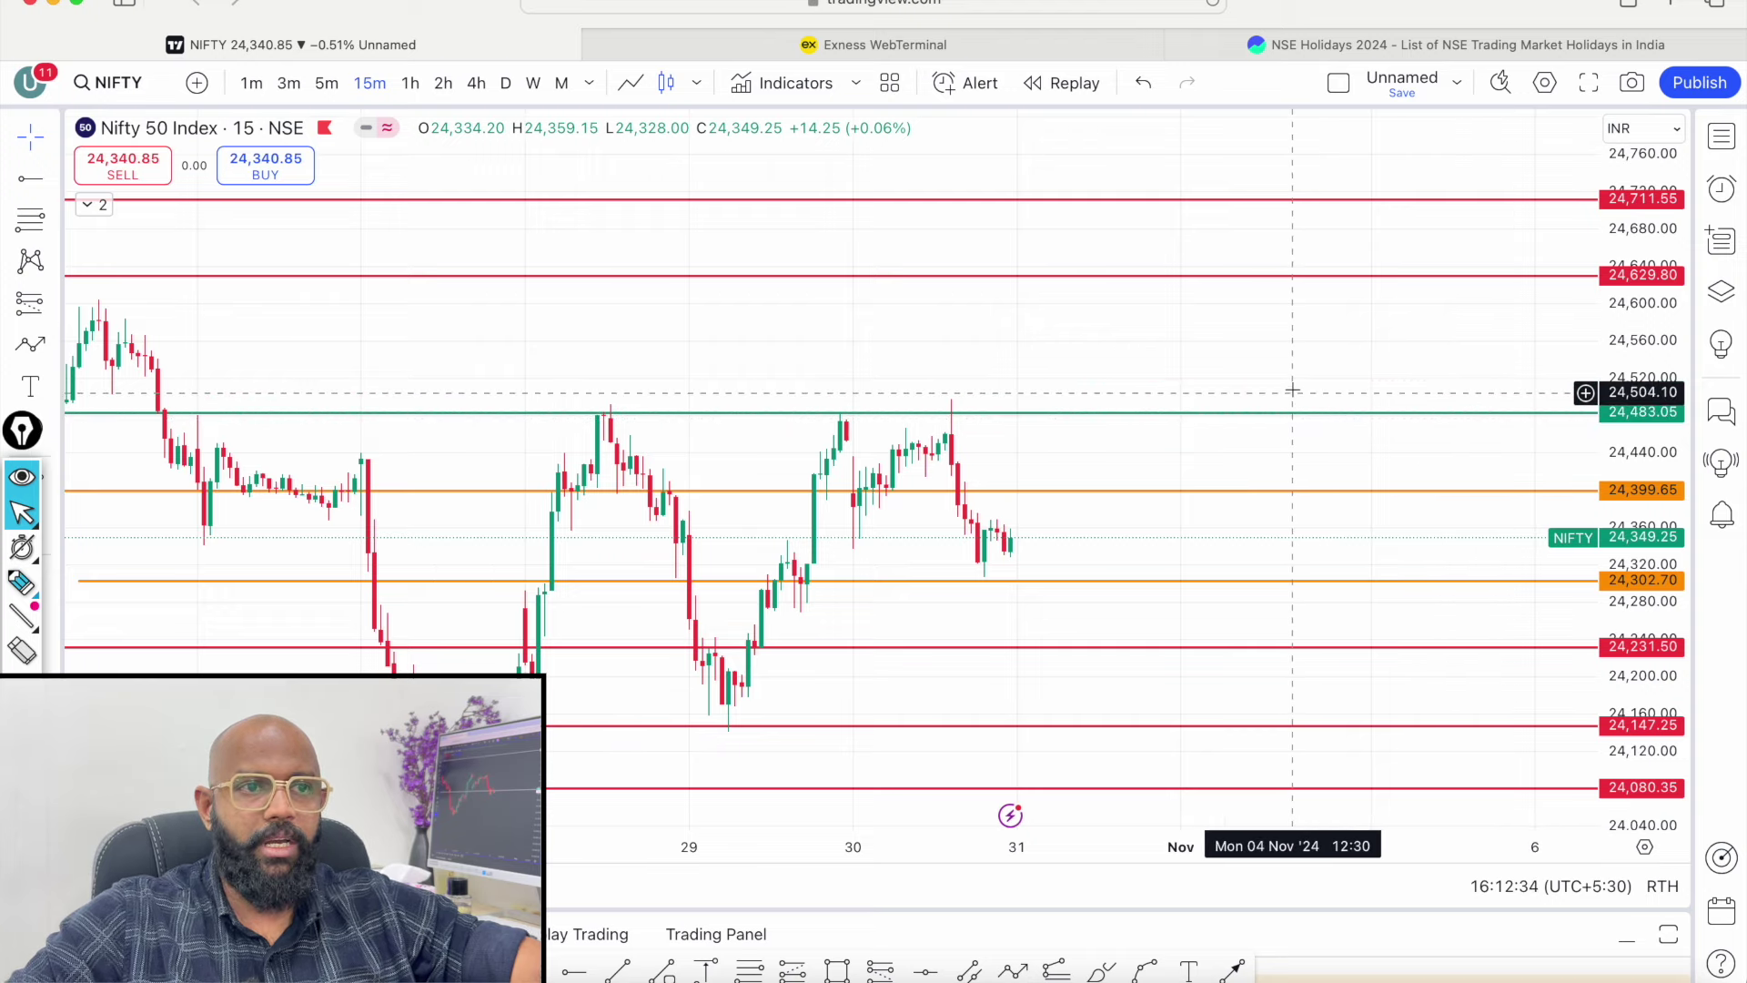
pyautogui.scroll(1, 1363, 277)
pyautogui.moveTo(1368, 293); pyautogui.dragTo(1323, 396)
pyautogui.moveTo(1299, 331); pyautogui.dragTo(1343, 320)
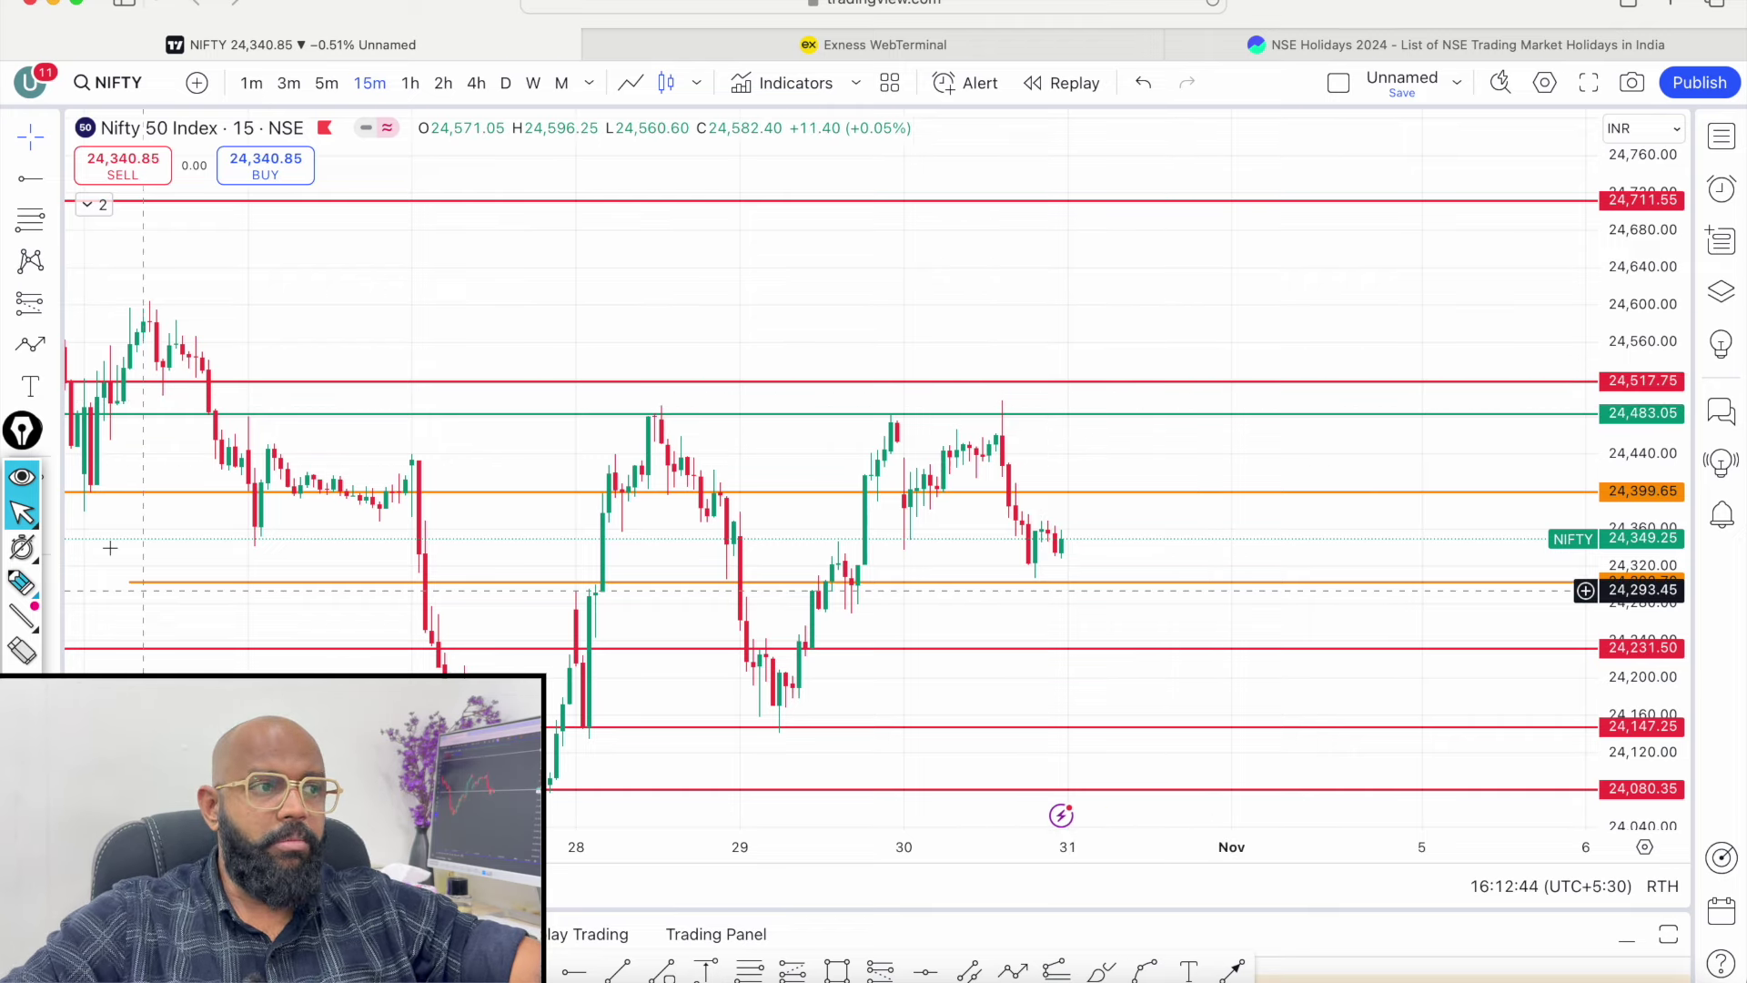
# Switch the chart to the BANKNIFTY symbol.
pyautogui.click(22, 580)
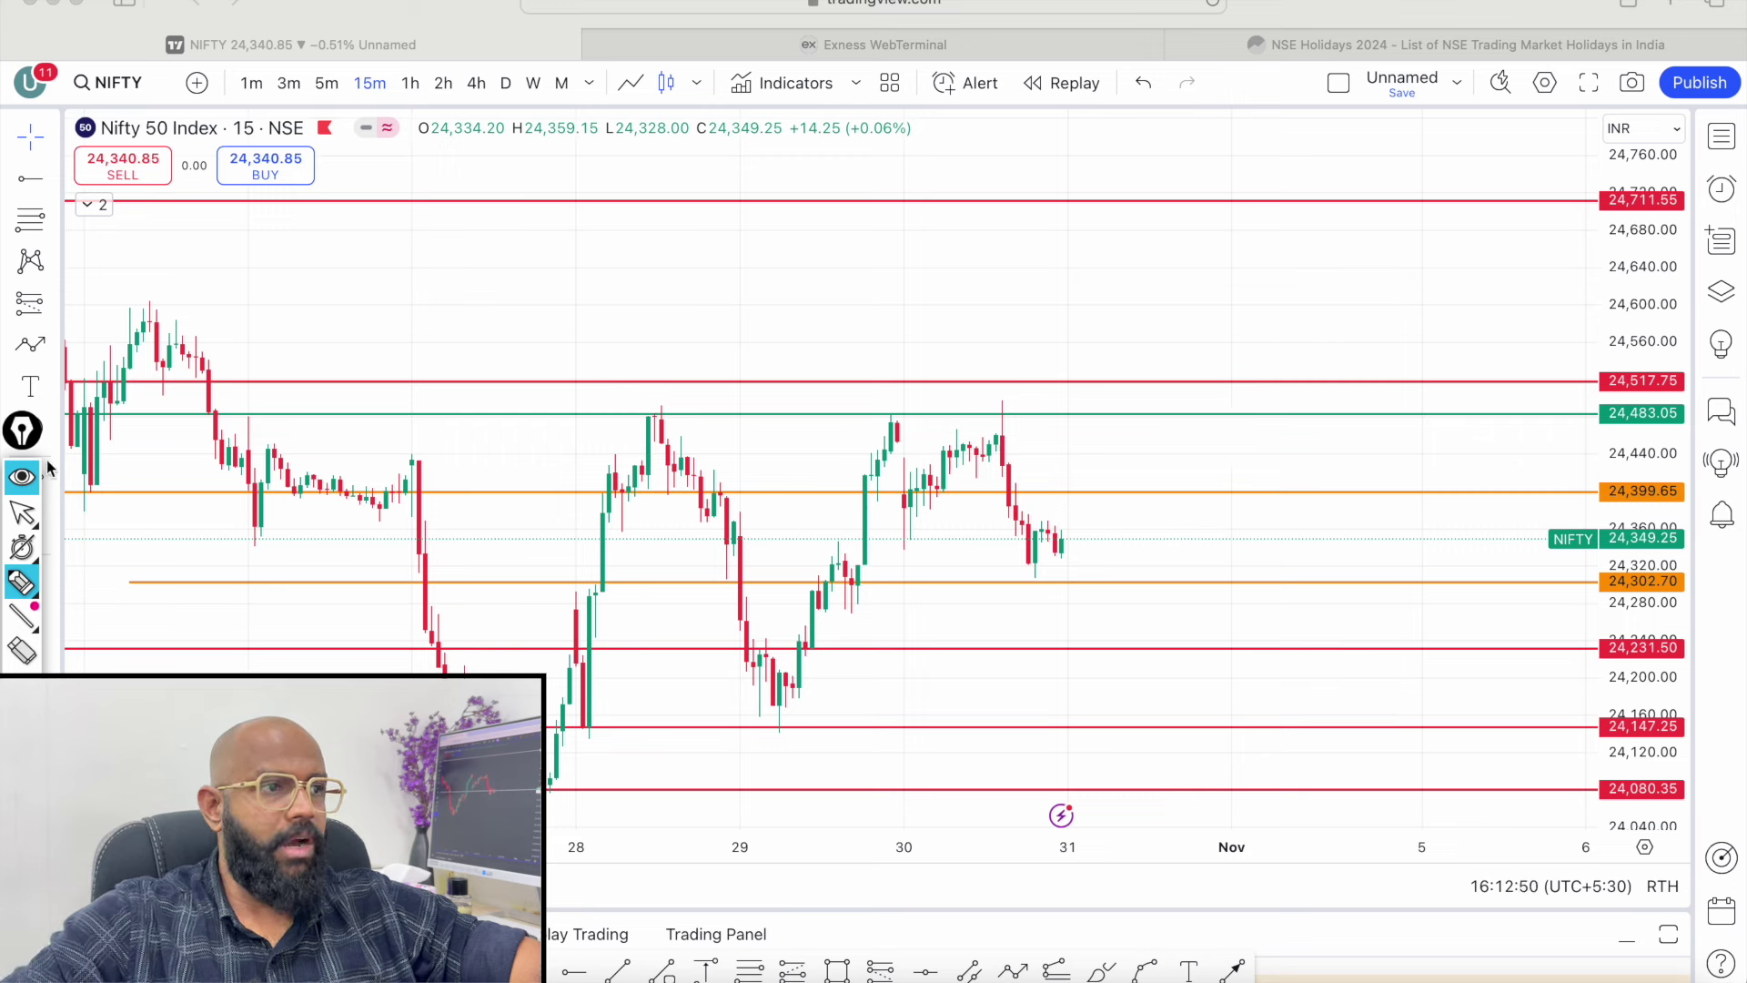
pyautogui.click(1058, 285)
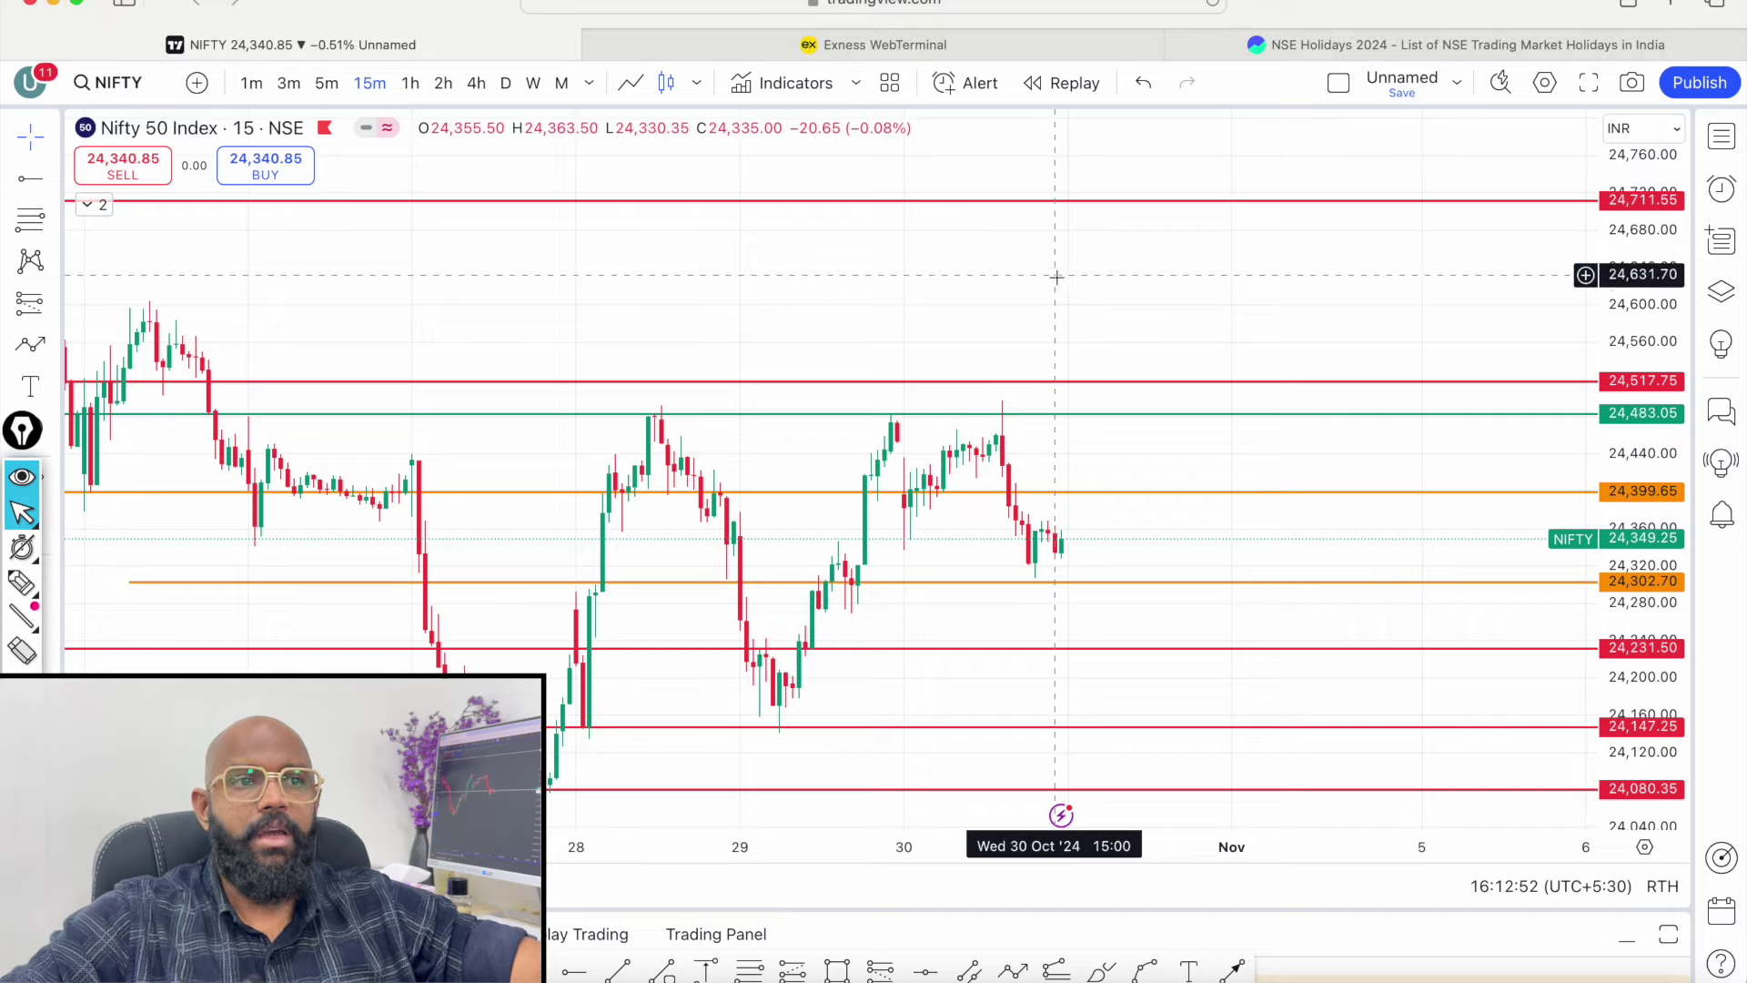
pyautogui.write('BANKNIFTY')
pyautogui.press('Return')
# Move the cyan line to 52,174.85, the orange to 52,016.45 and the dark orange to 51,746.05, and sketch a choppy path after the last candle.
pyautogui.moveTo(1128, 460); pyautogui.dragTo(1034, 606)
pyautogui.moveTo(1049, 492); pyautogui.dragTo(1027, 647)
pyautogui.moveTo(1049, 564); pyautogui.dragTo(1052, 596)
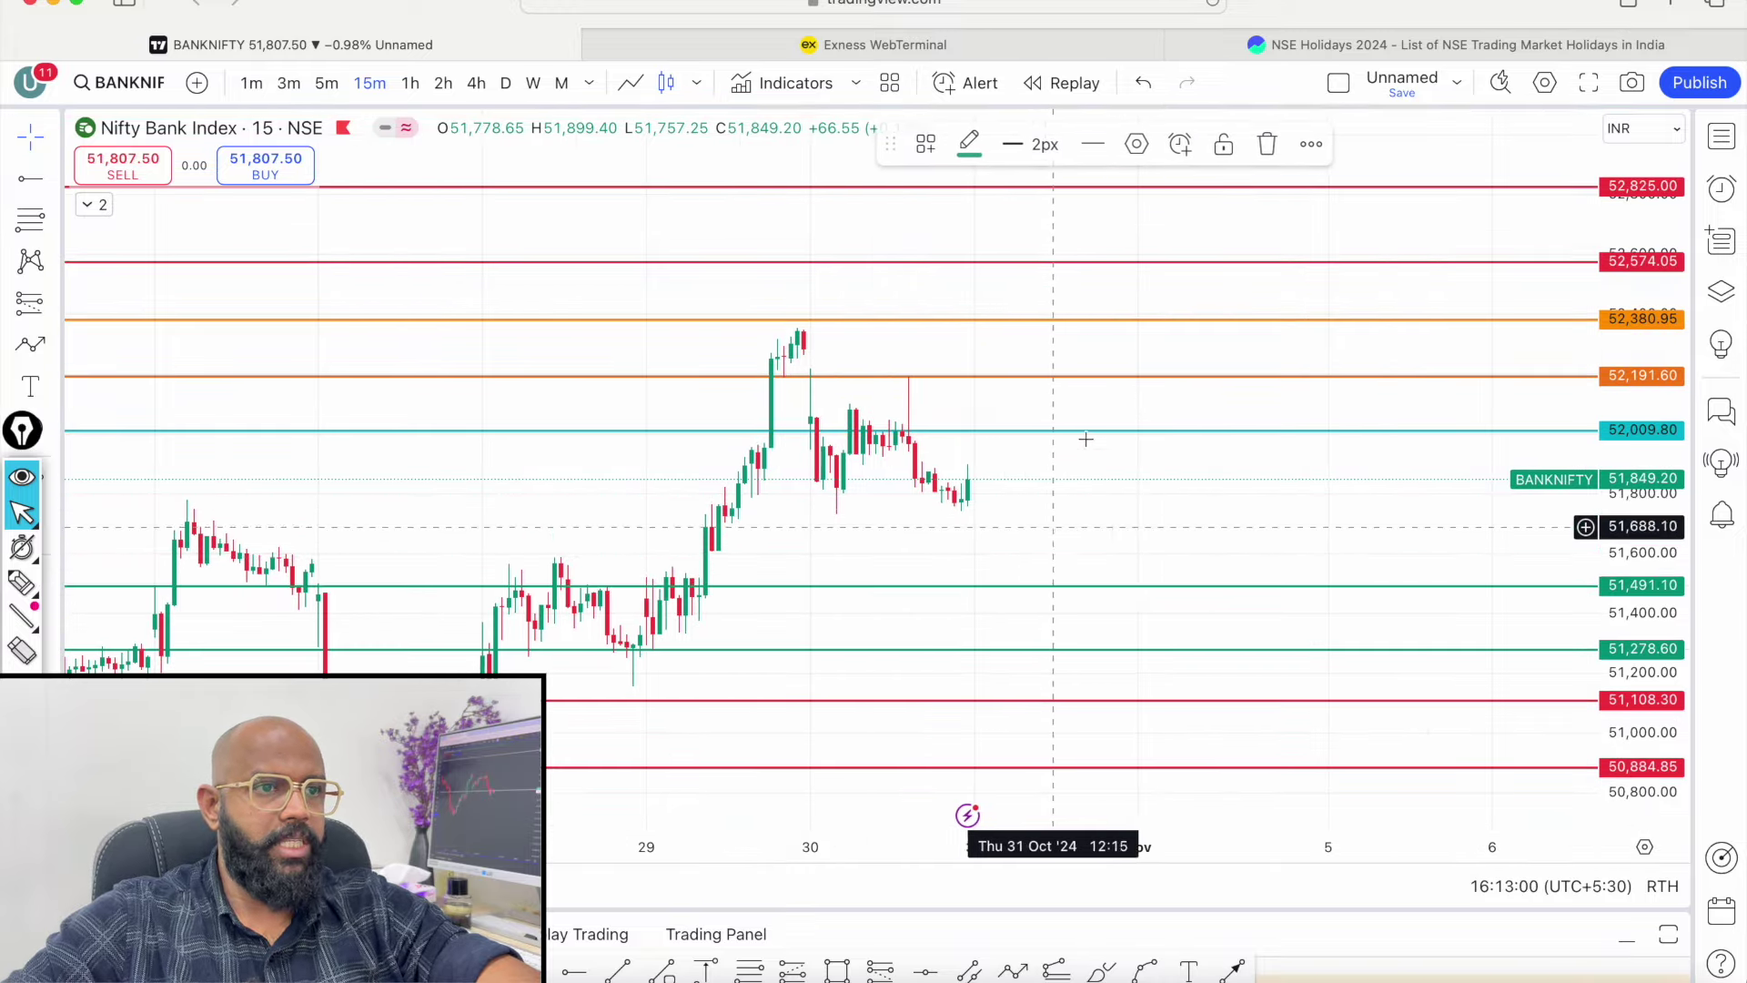
pyautogui.moveTo(1116, 381); pyautogui.dragTo(1048, 586)
pyautogui.moveTo(1146, 463)
pyautogui.mouseDown()
pyautogui.moveTo(1214, 341)
pyautogui.moveTo(1173, 445)
pyautogui.moveTo(1182, 512)
pyautogui.mouseUp()
pyautogui.click(27, 582)
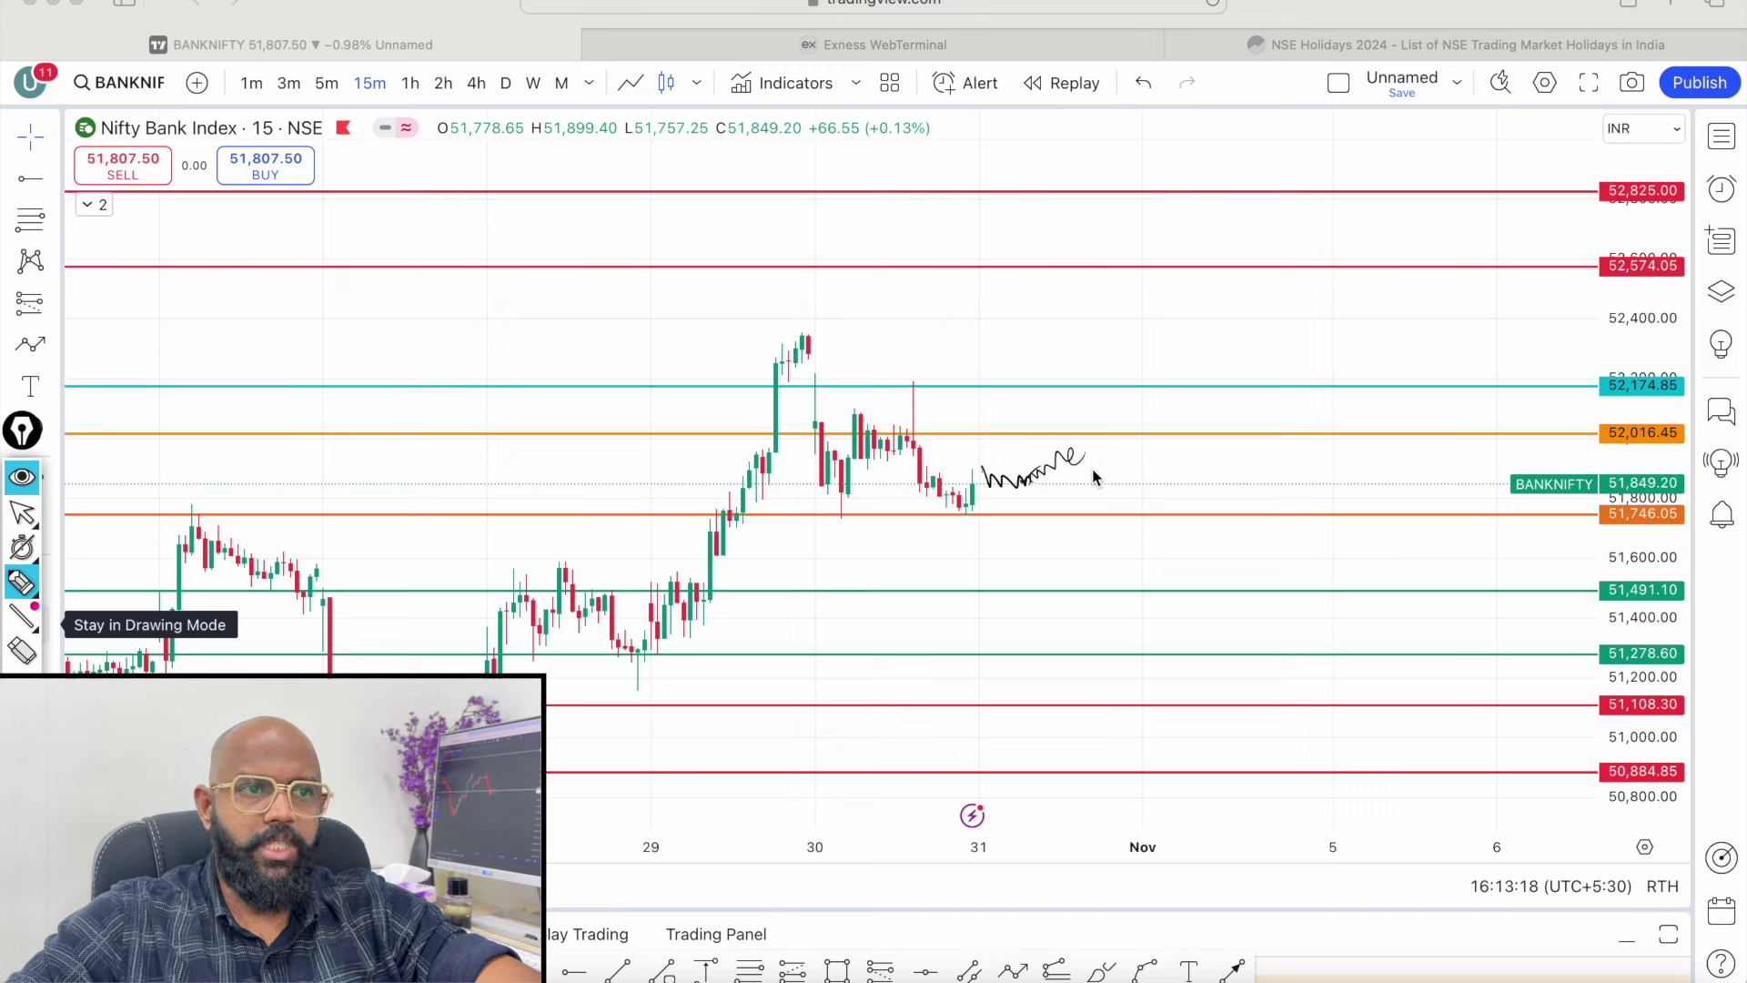
pyautogui.click(25, 513)
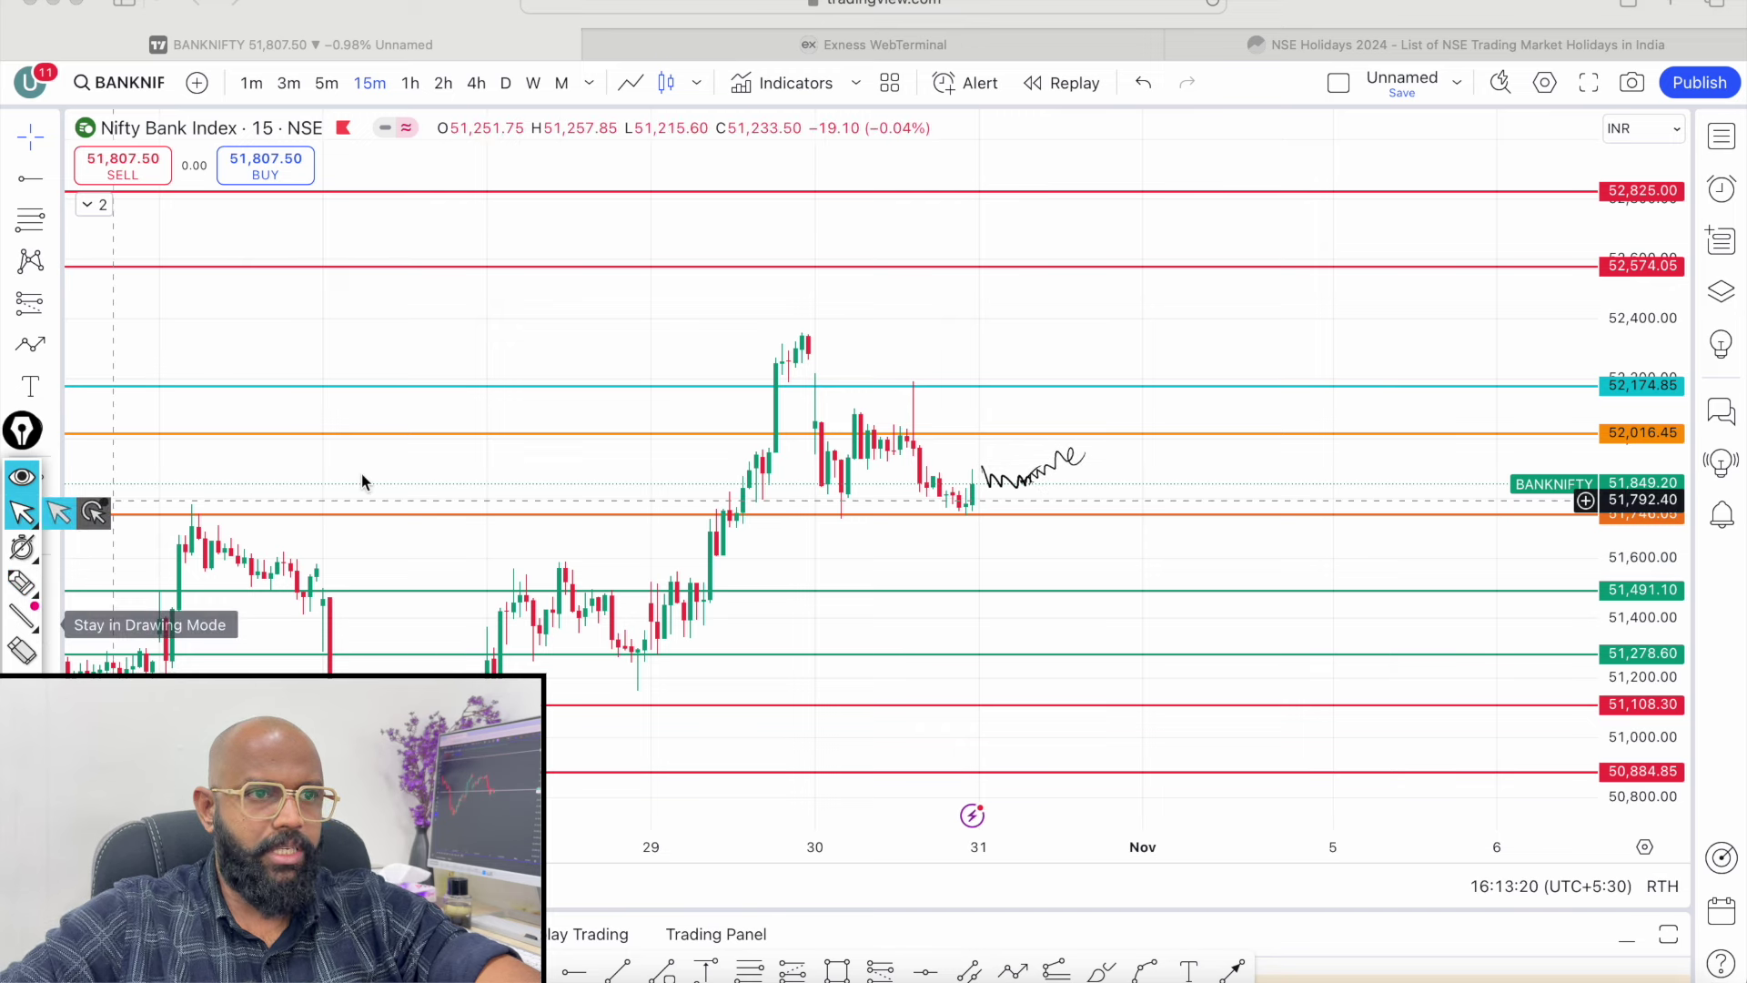
# Raise the orange line to 52,078.25 and the cyan line to 52,198.00, and lower the red 52,574.05 line to 52,364.10.
pyautogui.doubleClick(1131, 434)
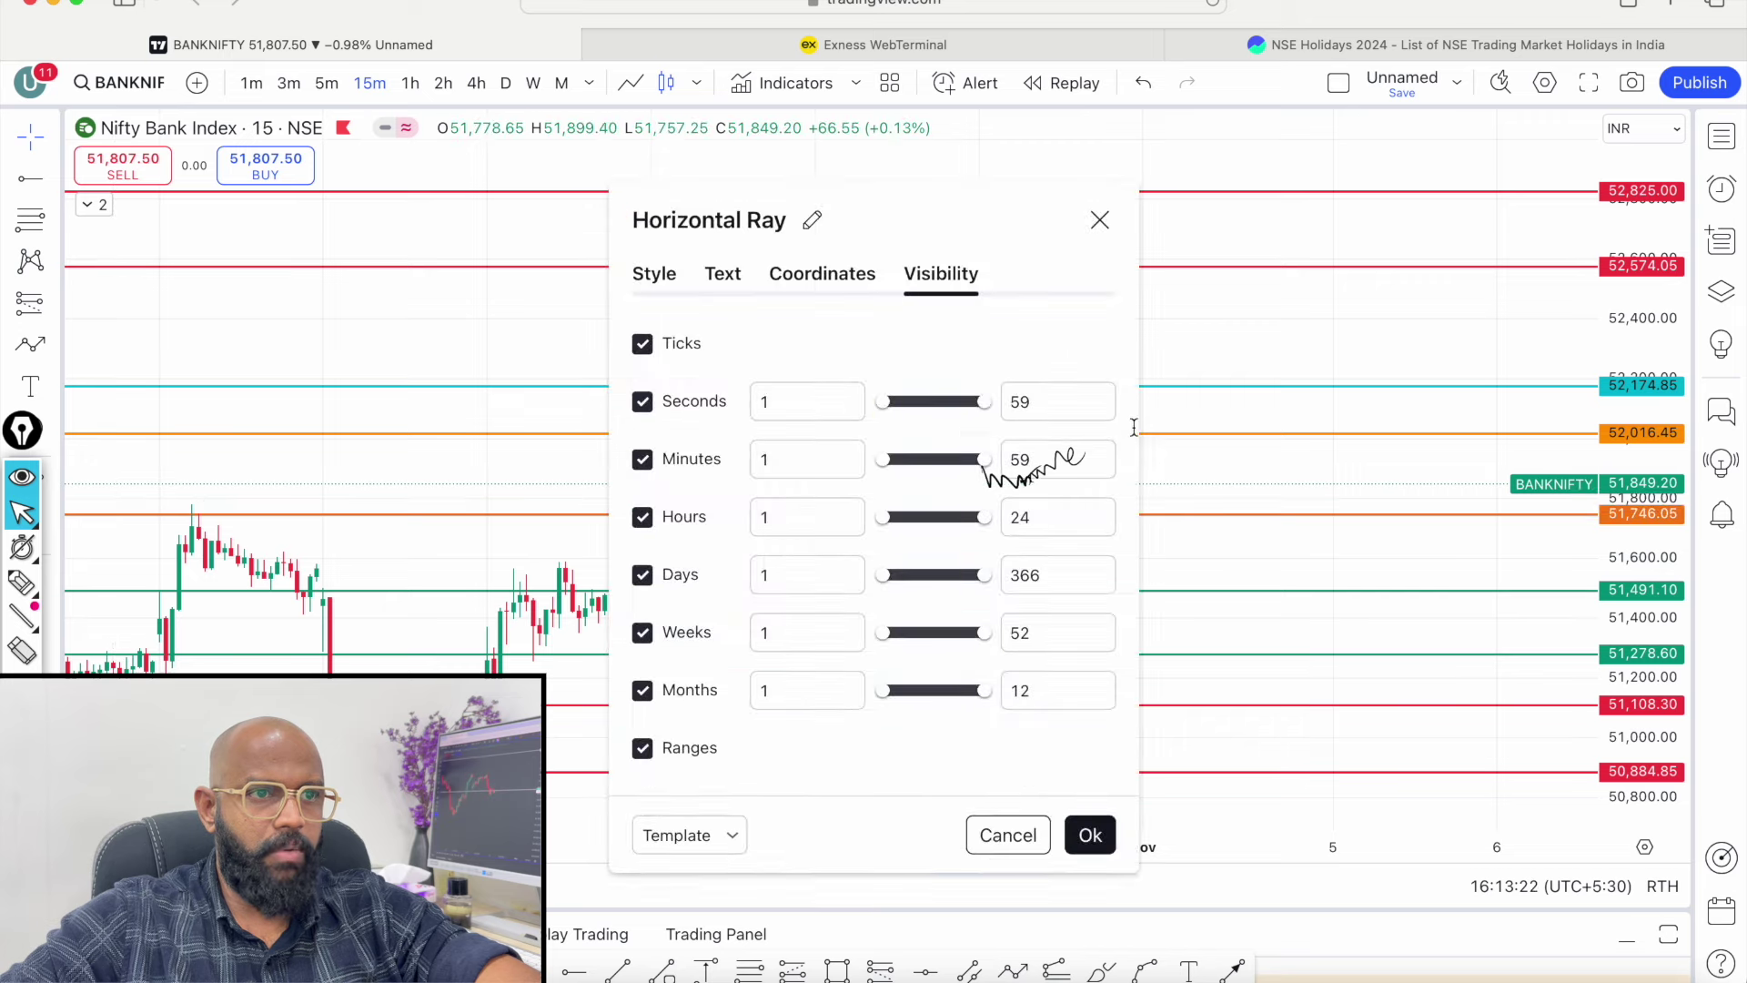
pyautogui.click(1100, 220)
pyautogui.moveTo(1205, 440)
pyautogui.mouseDown()
pyautogui.moveTo(1212, 413)
pyautogui.moveTo(1197, 416)
pyautogui.moveTo(1247, 378)
pyautogui.moveTo(1229, 348)
pyautogui.mouseUp()
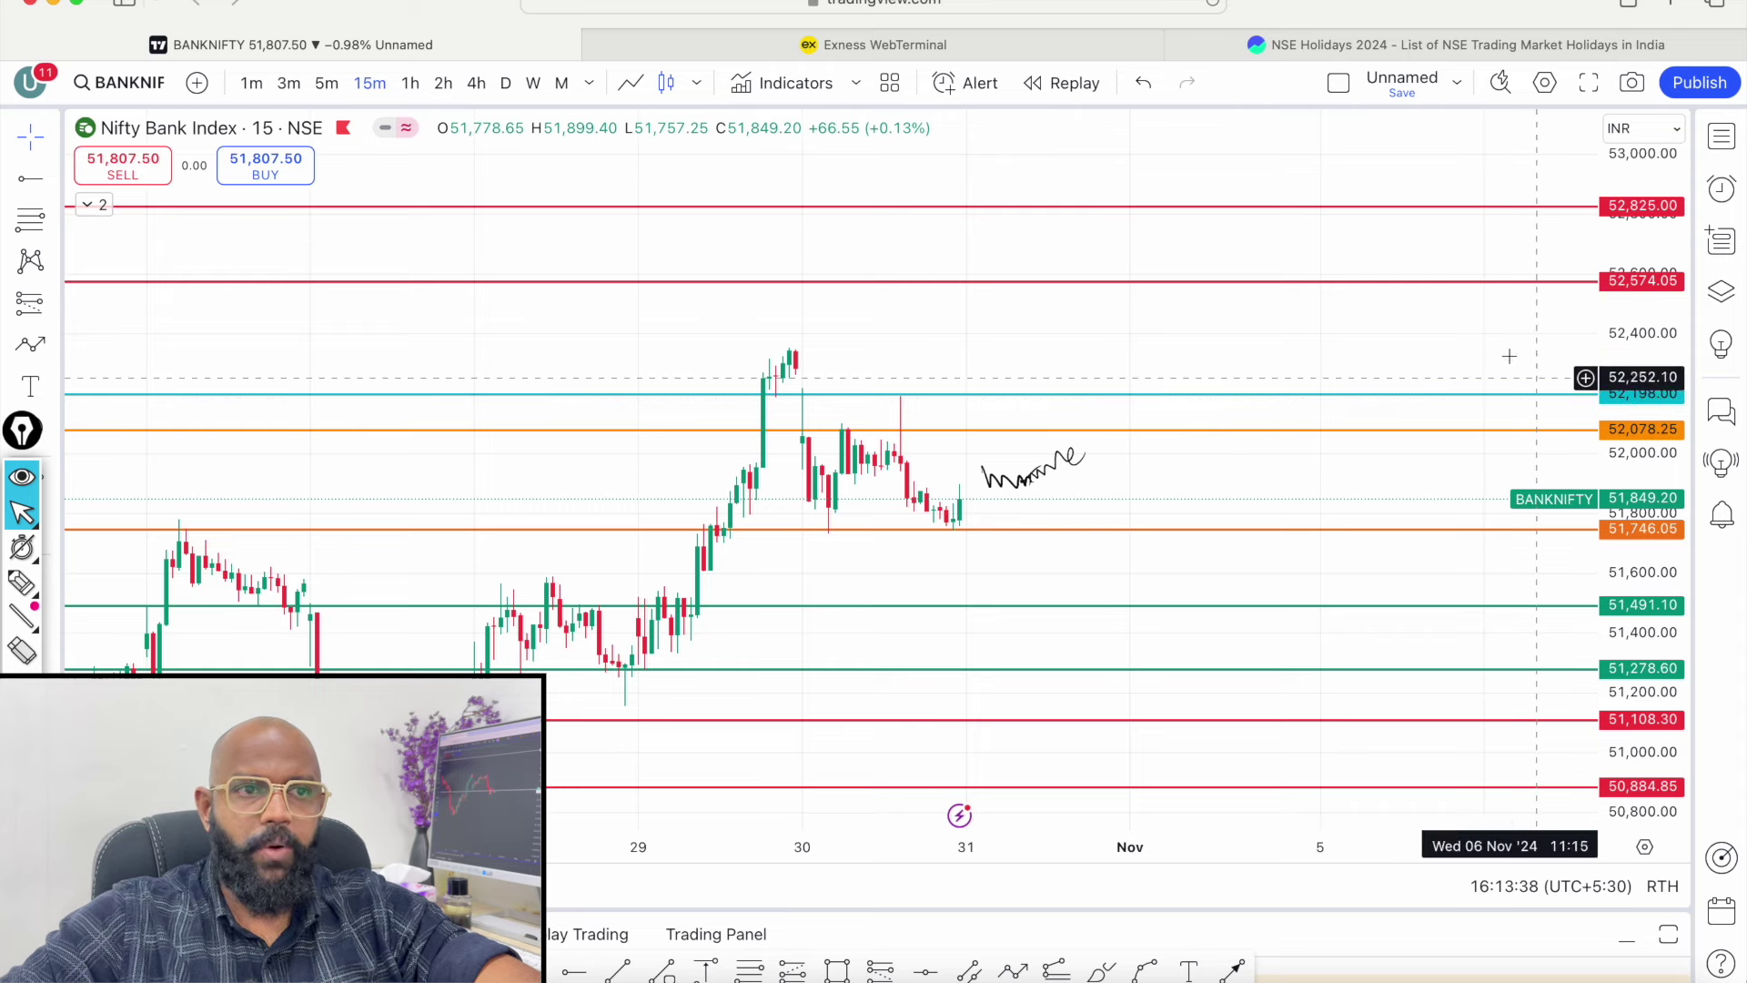
pyautogui.moveTo(1437, 292); pyautogui.dragTo(1421, 353)
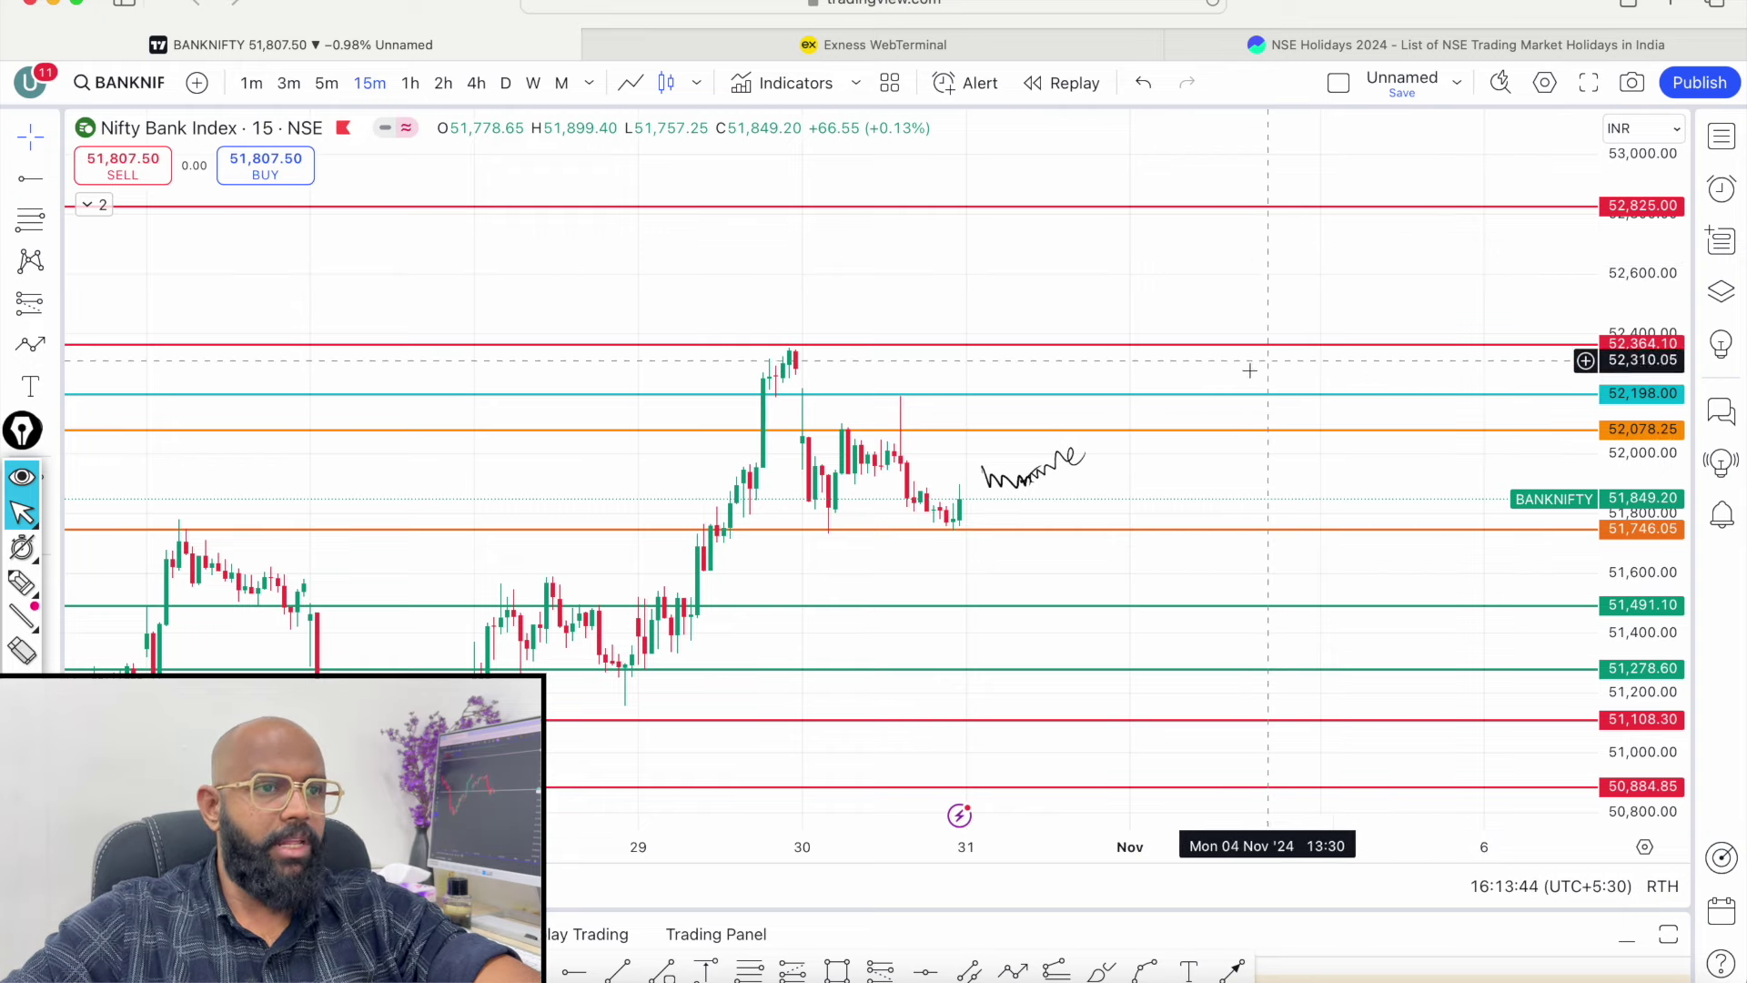
# Raise the green 51,491.10 line to 51,514.25 and the green 51,278.60 line to 51,305.65.
pyautogui.moveTo(1115, 559); pyautogui.dragTo(1202, 556)
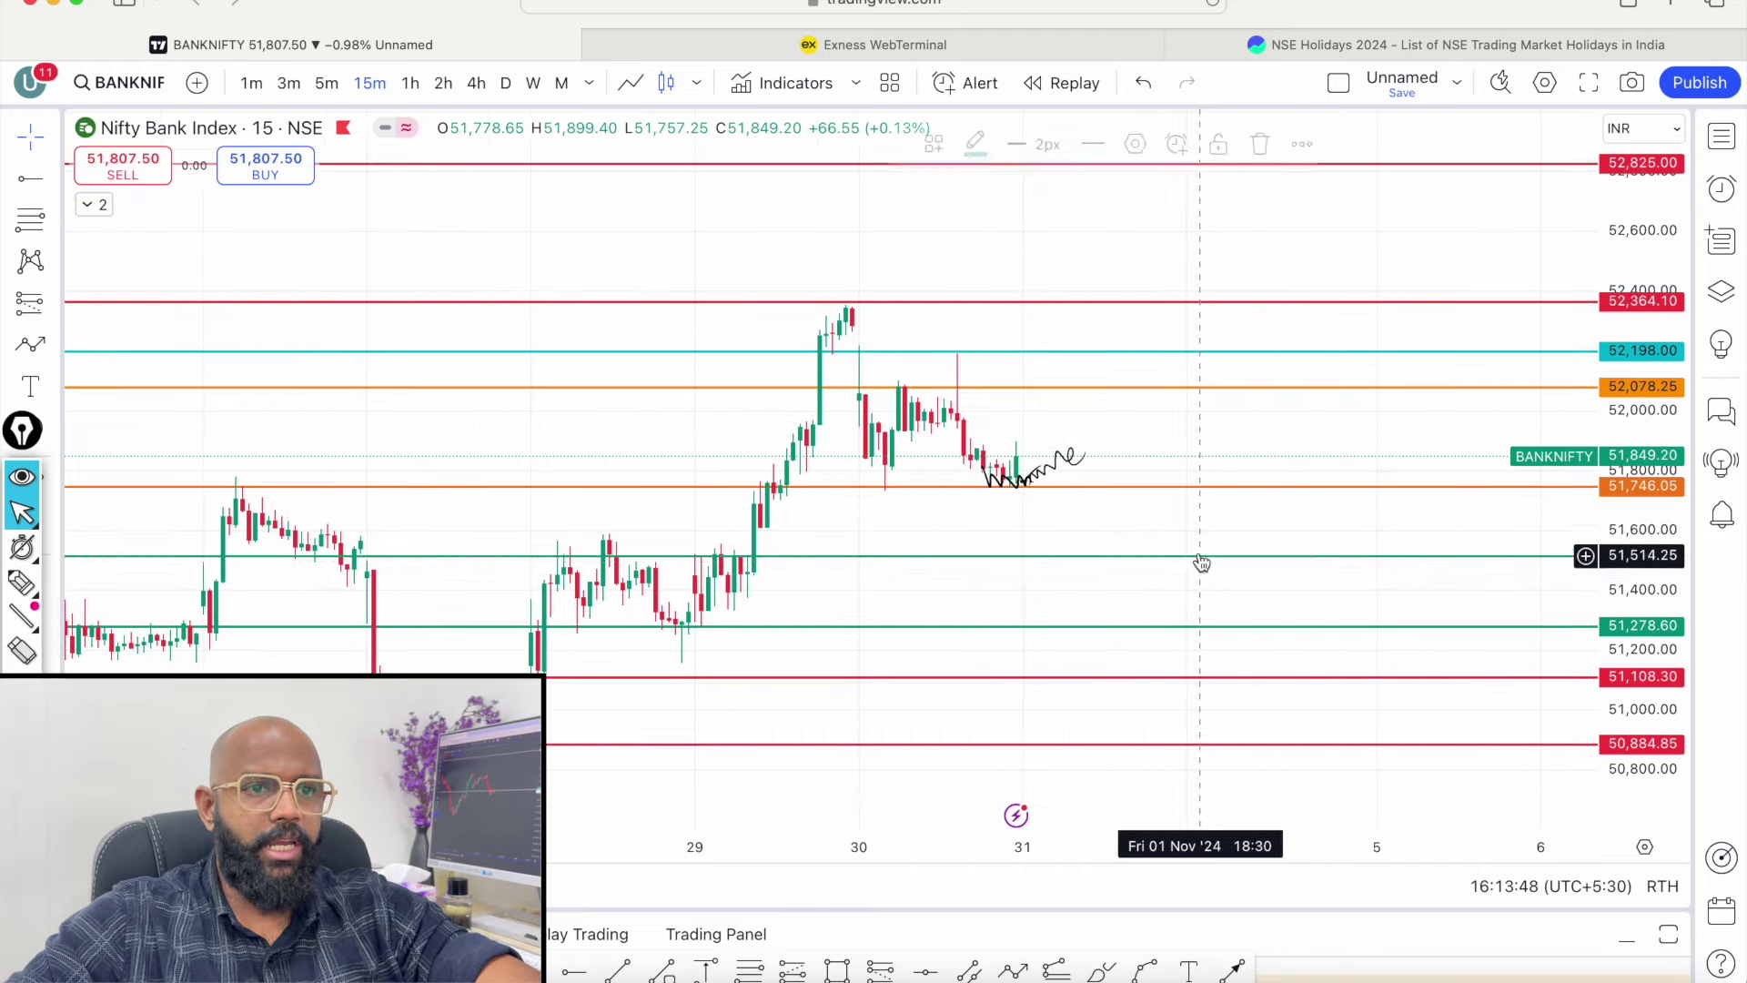
pyautogui.moveTo(1239, 626); pyautogui.dragTo(1247, 618)
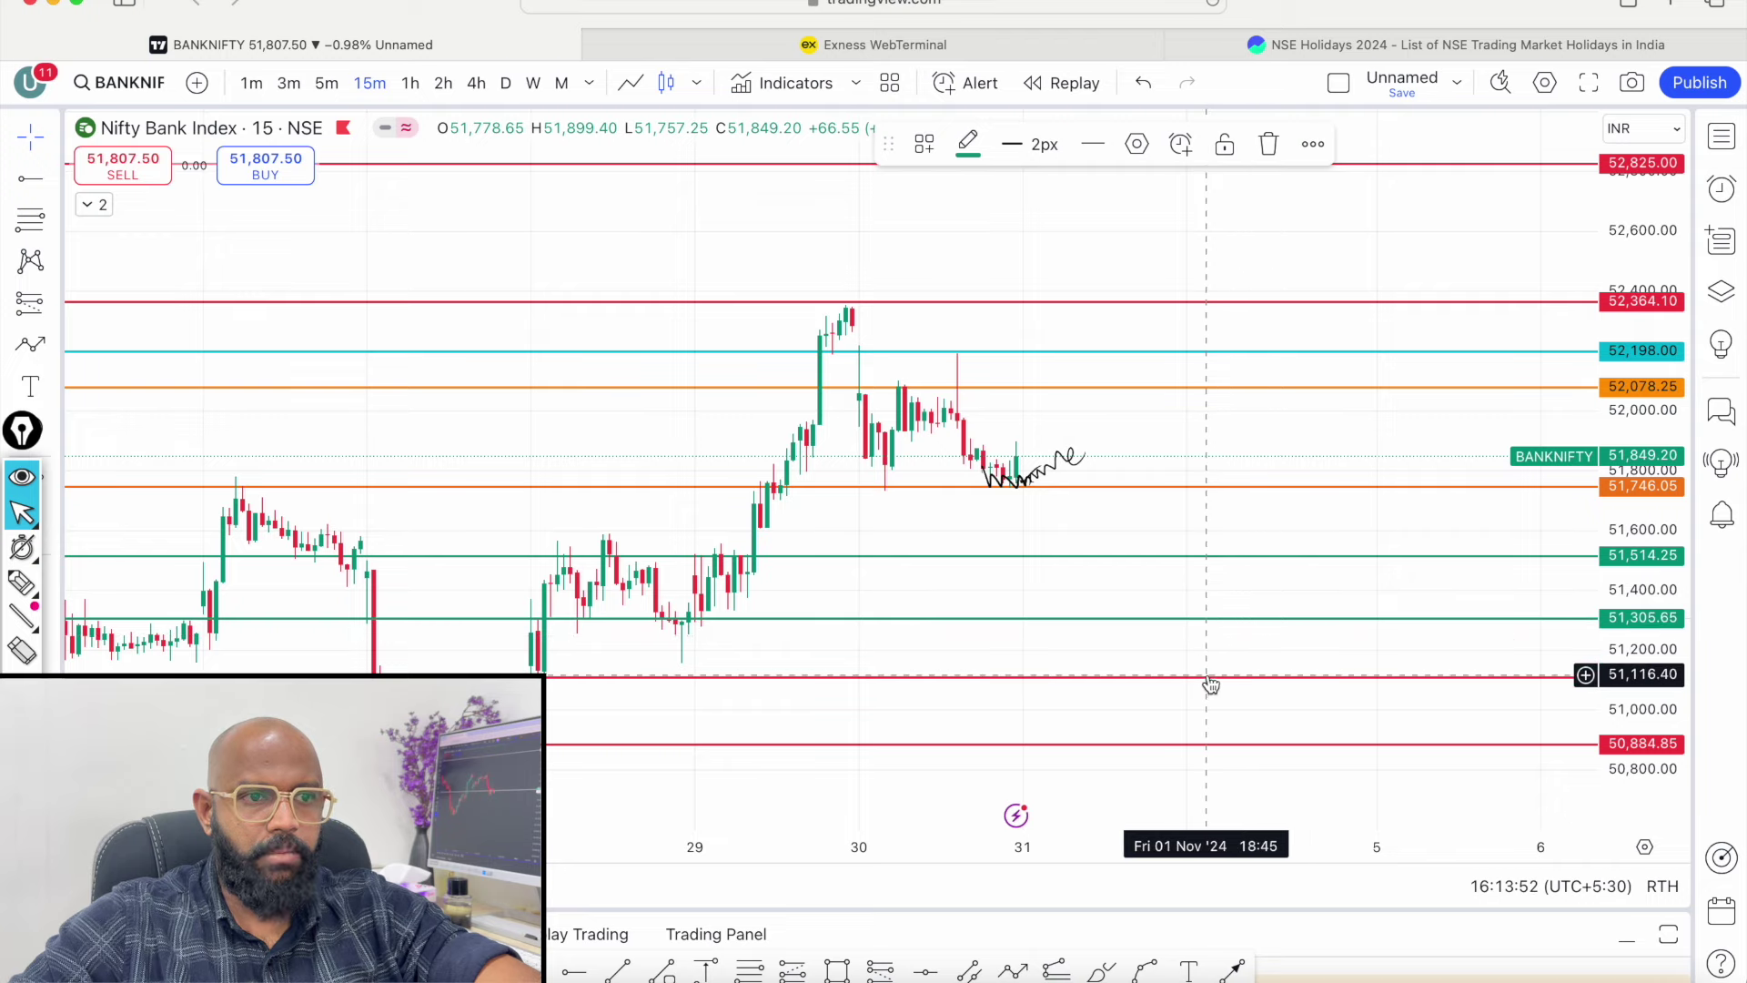
pyautogui.moveTo(1210, 684); pyautogui.dragTo(1219, 677)
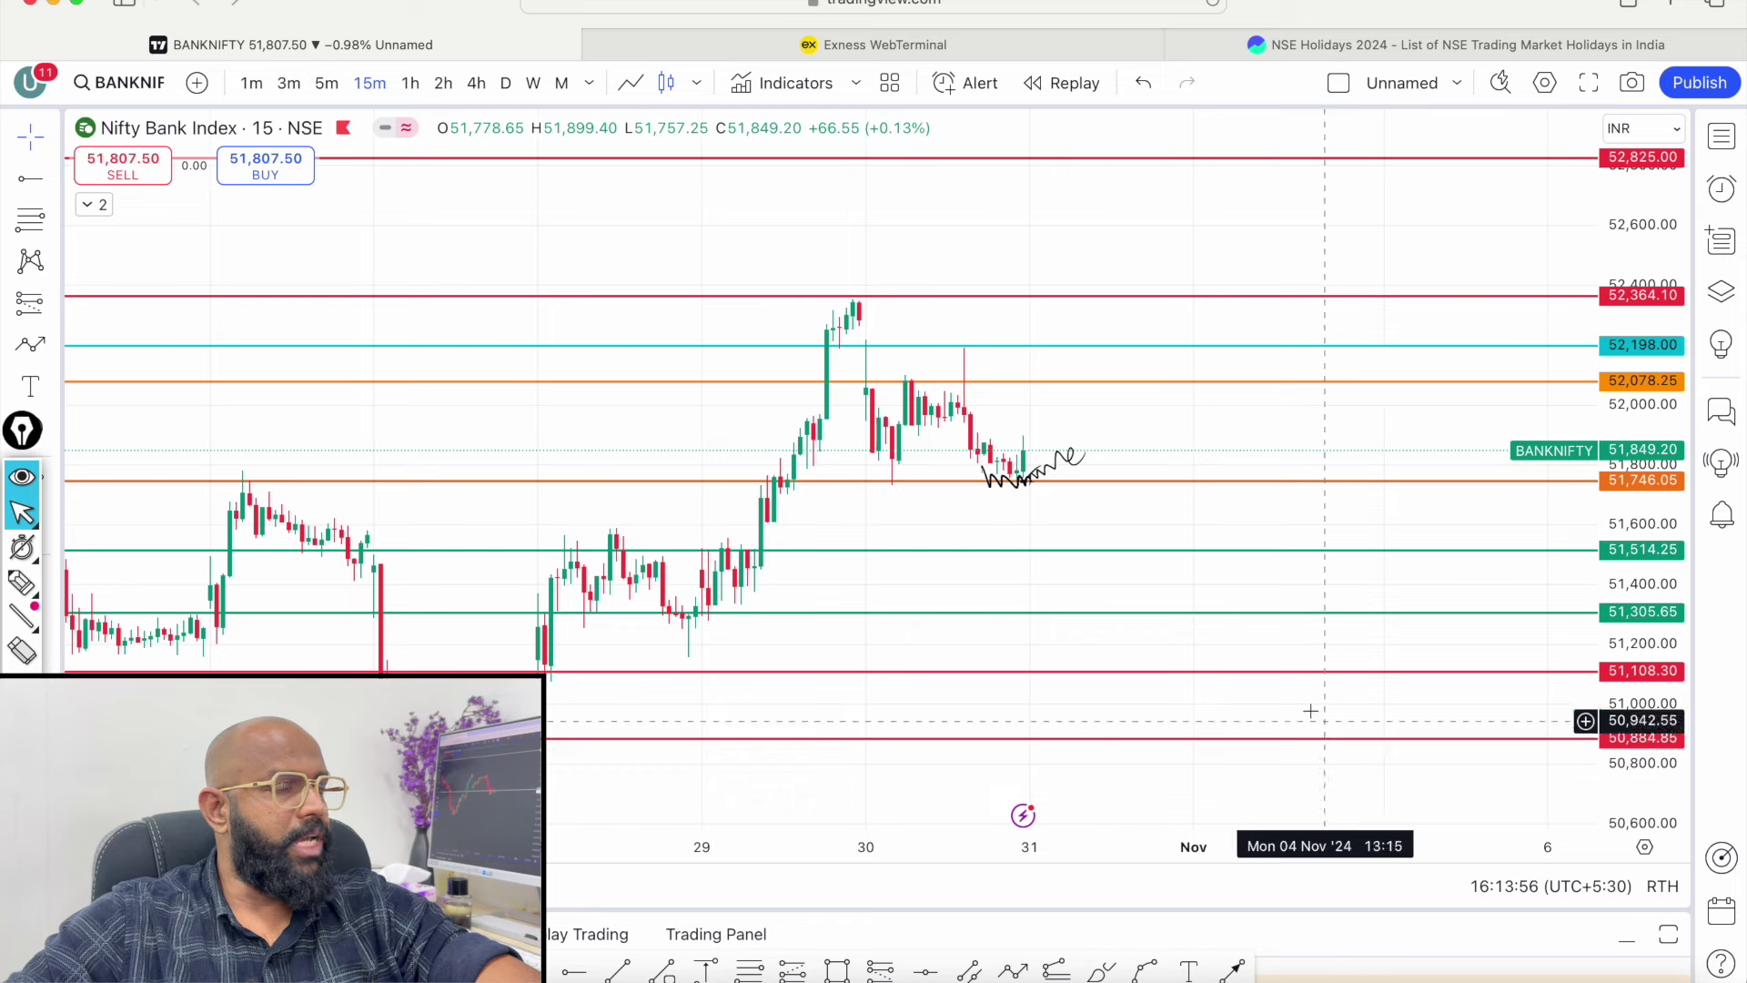
# Sketch a sideways range after the last Bank Nifty candle with upward and downward breakout paths, and clear the strokes.
pyautogui.click(21, 719)
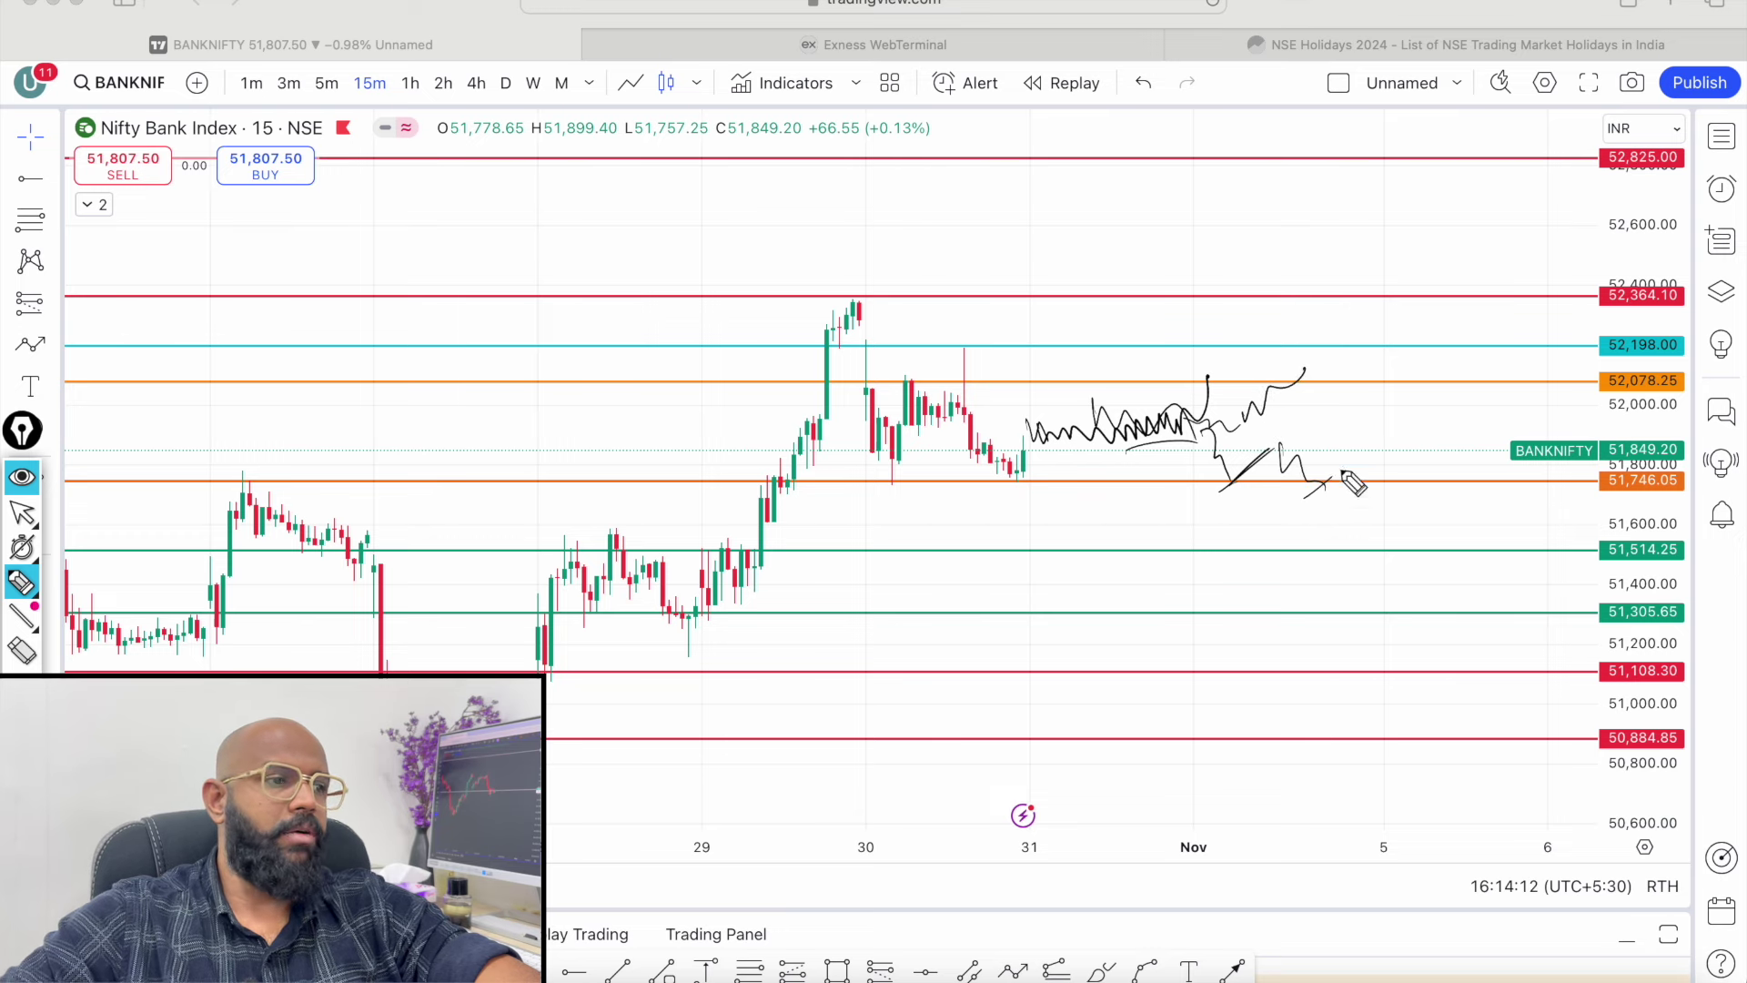
pyautogui.click(23, 519)
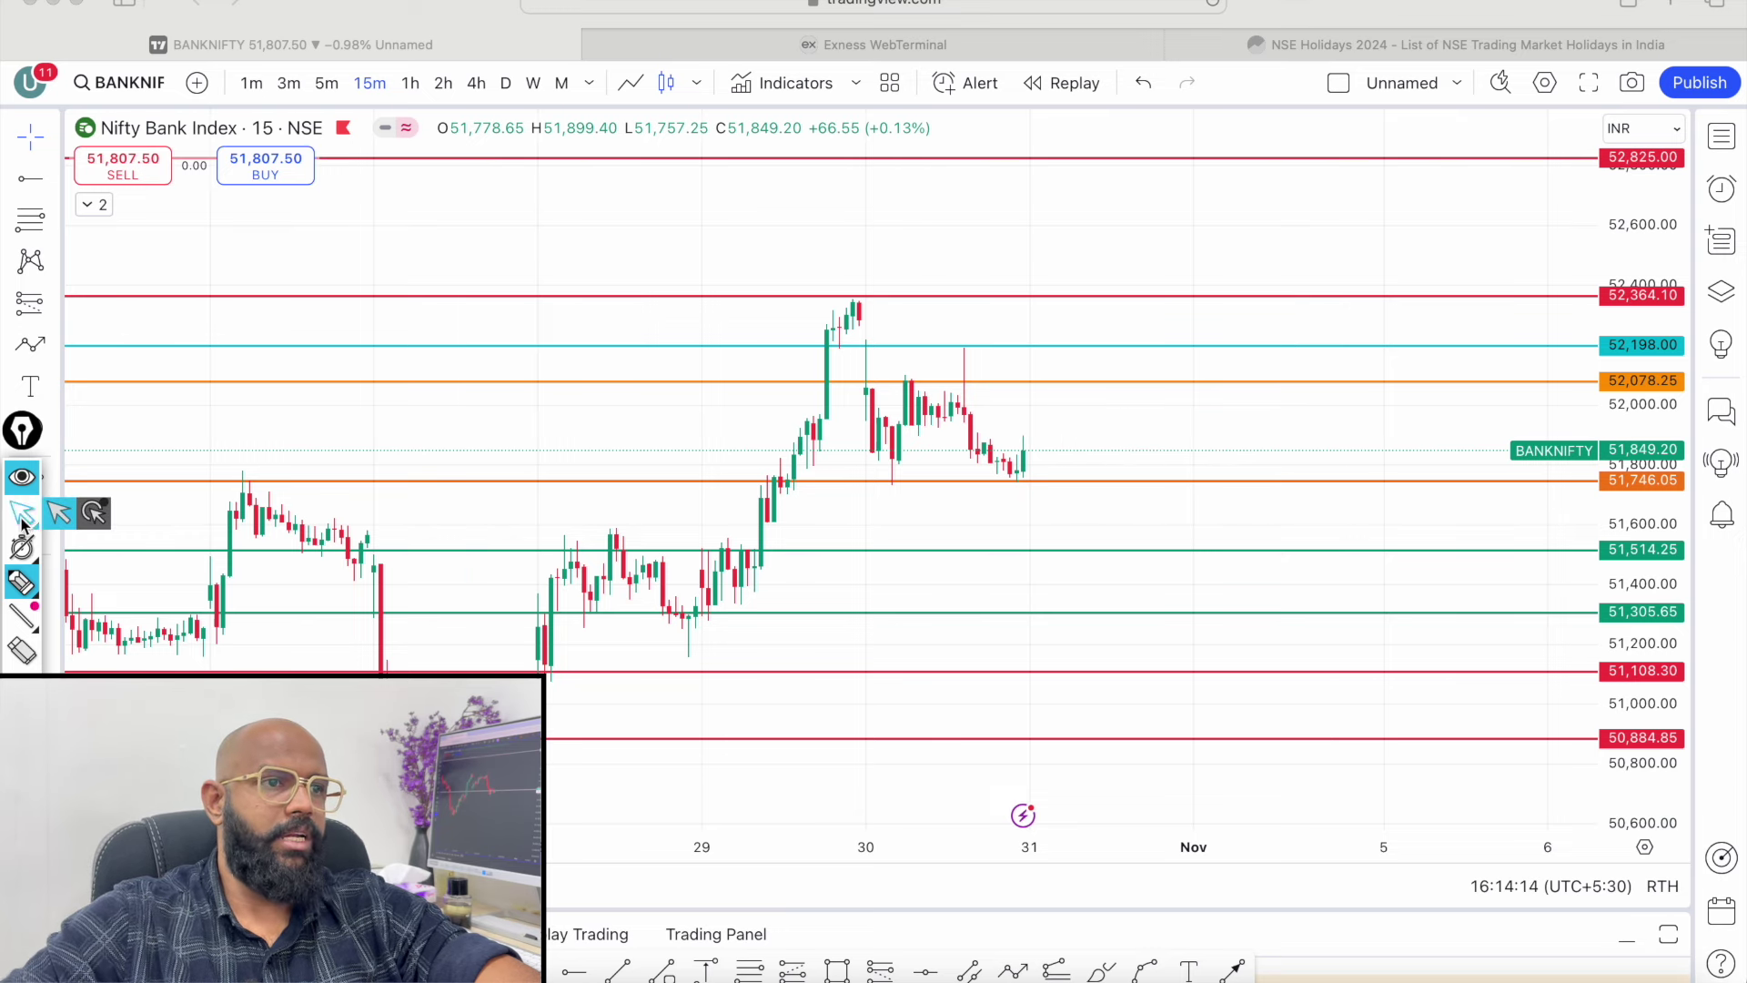
pyautogui.moveTo(1030, 228); pyautogui.dragTo(1006, 244)
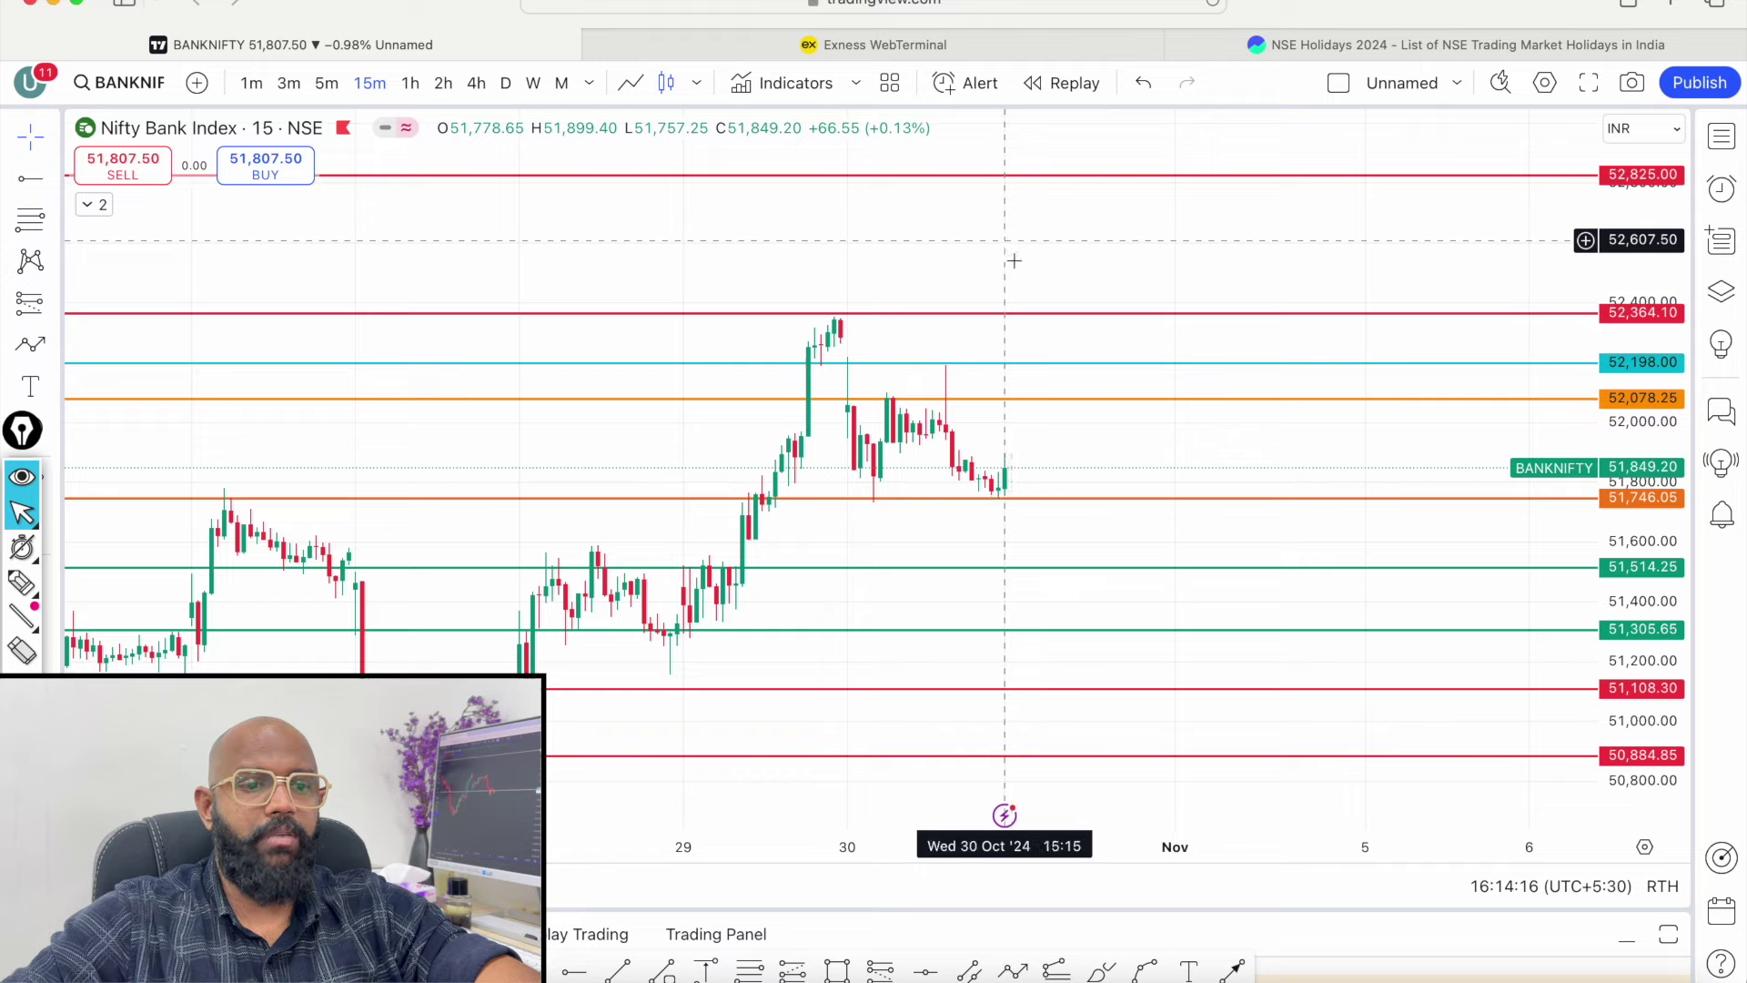
# View the Nifty Financial Services Index chart and move on to the HDFC Bank chart.
pyautogui.press('Down')
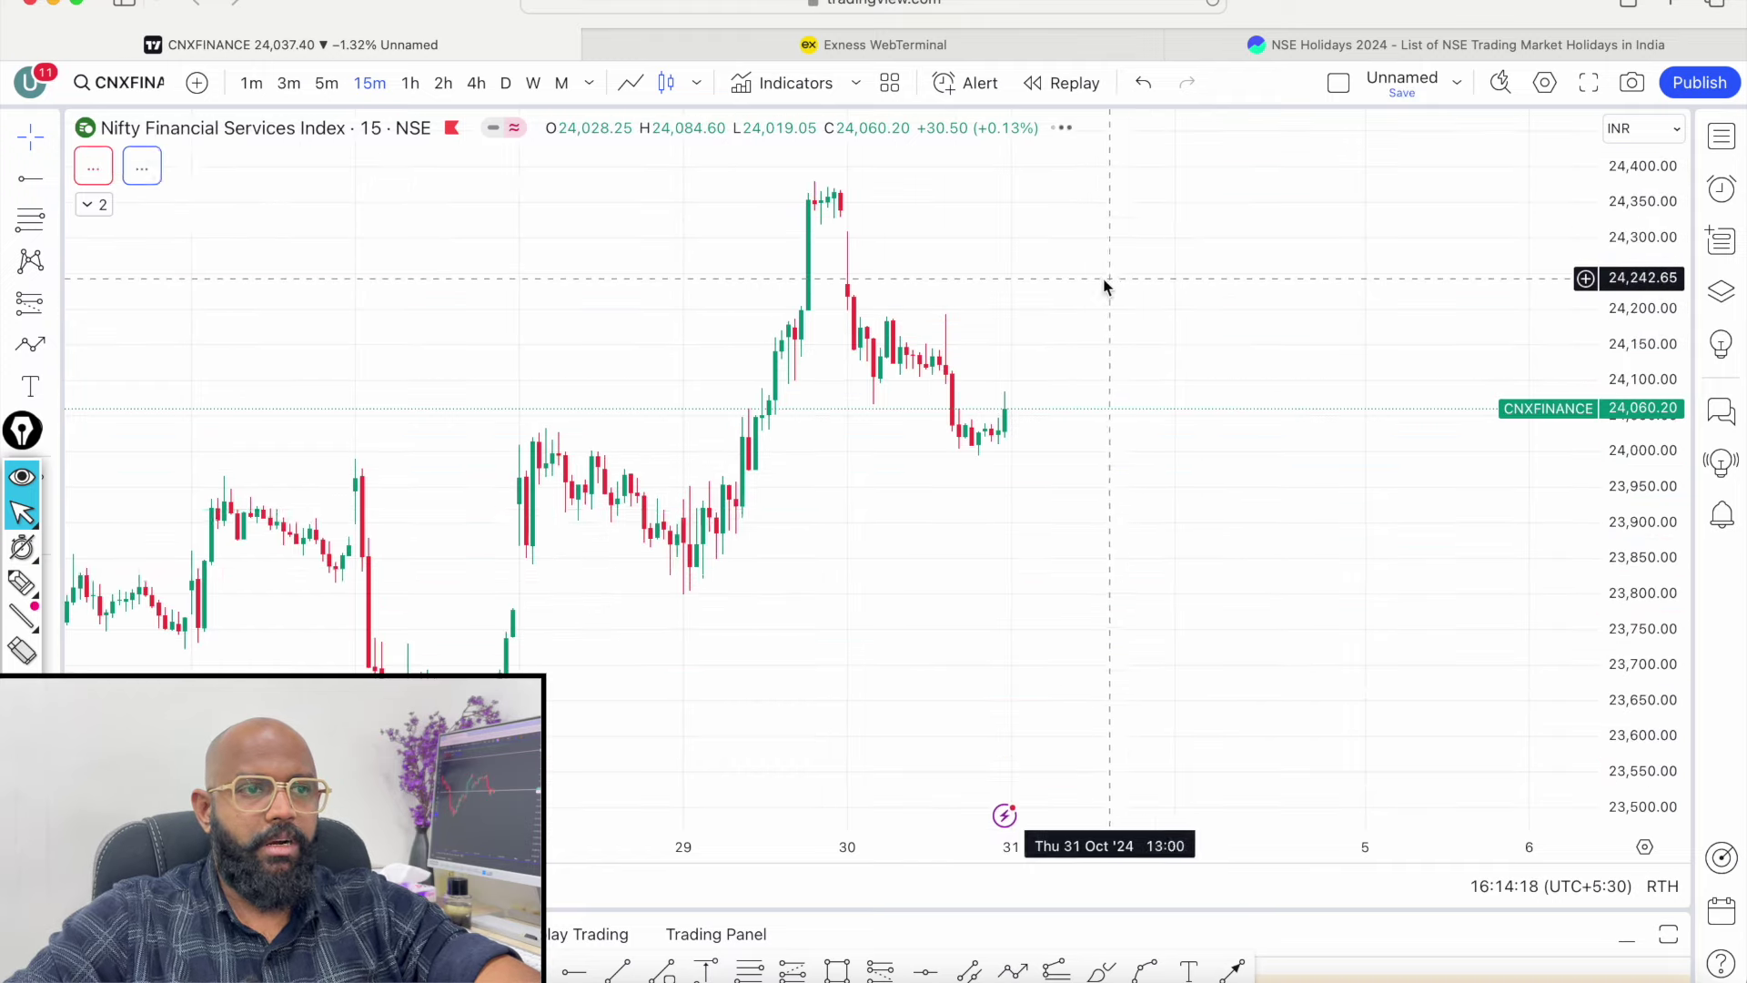
pyautogui.moveTo(1135, 394); pyautogui.dragTo(1087, 449)
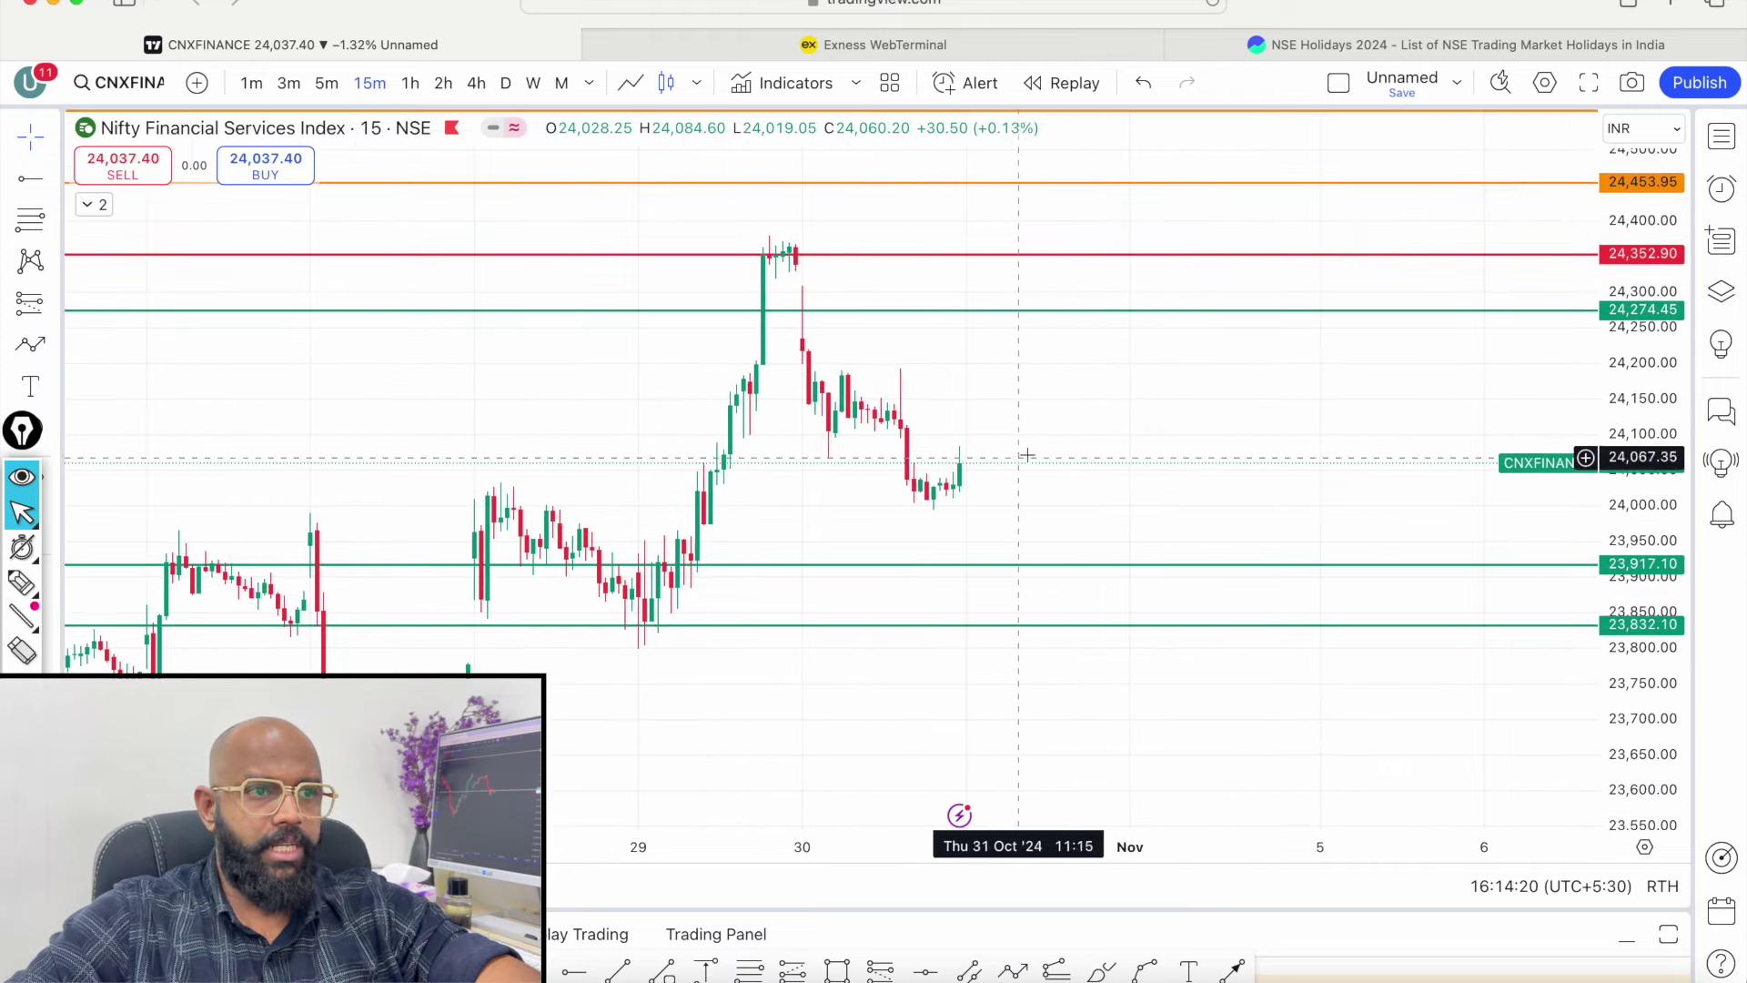
pyautogui.press('Down')
pyautogui.press('Down')
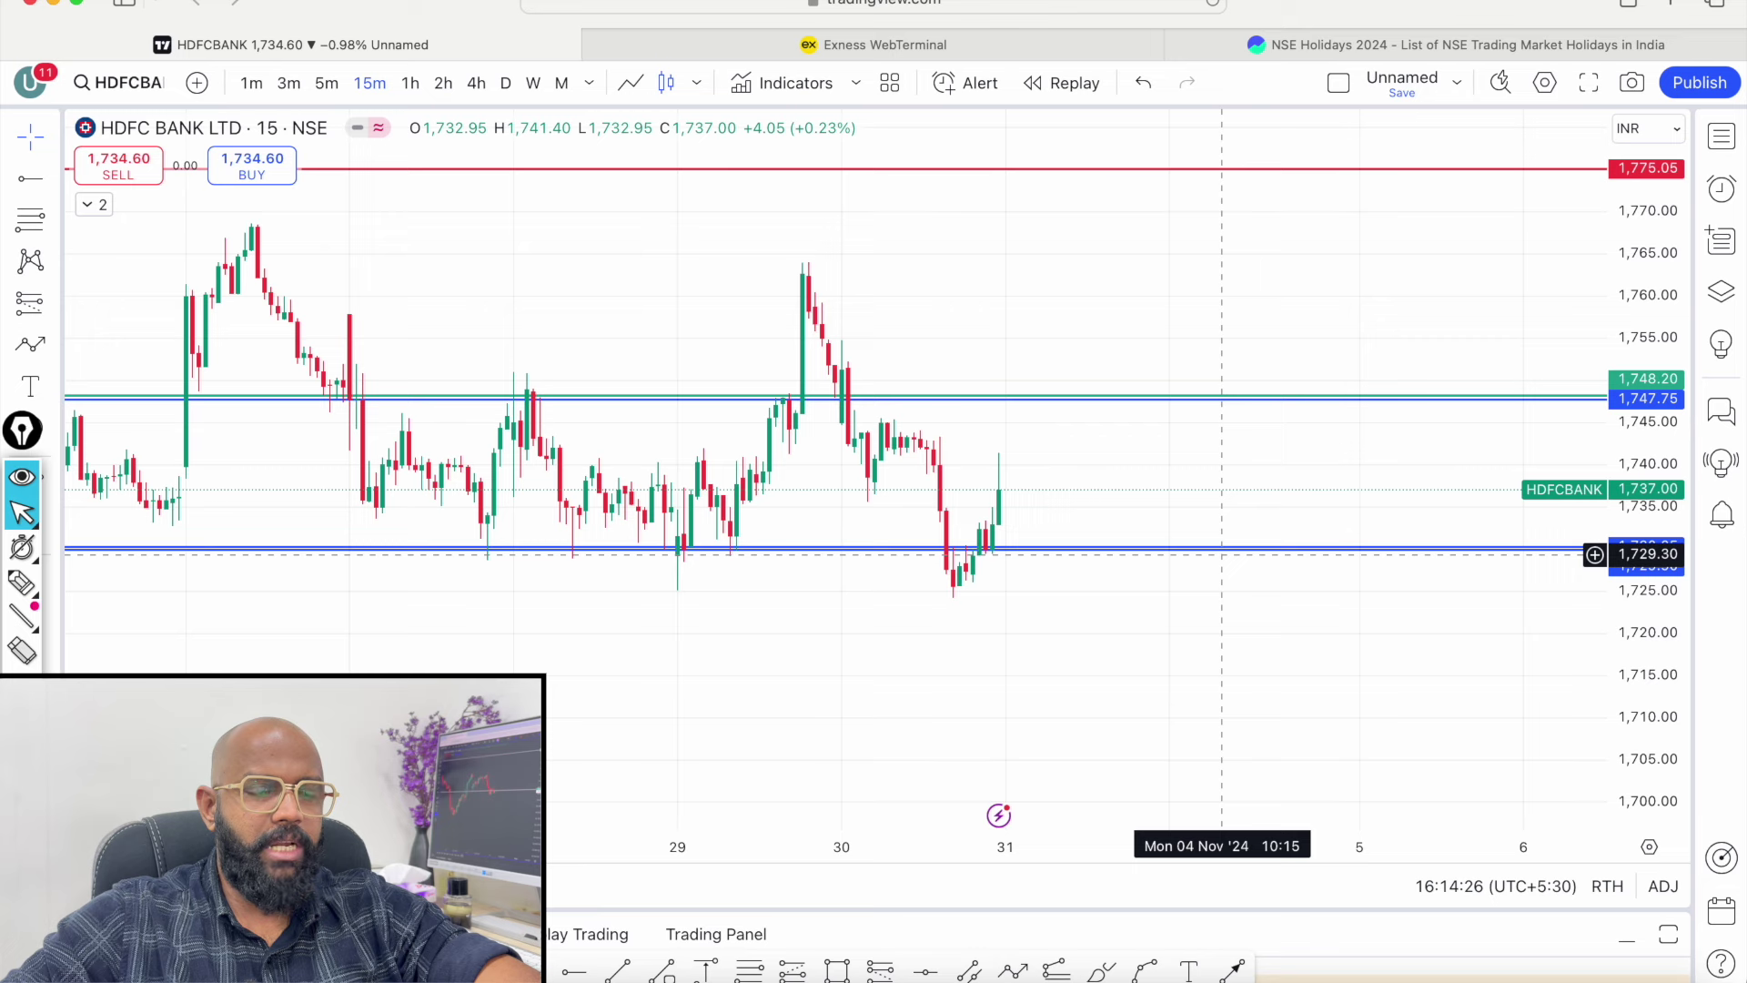
# Lower the two lower blue lines to 1,725.20 and 1,724.65, the upper blue line to 1,745.60 and the green line to 1,744.65.
pyautogui.moveTo(1222, 549); pyautogui.dragTo(1209, 590)
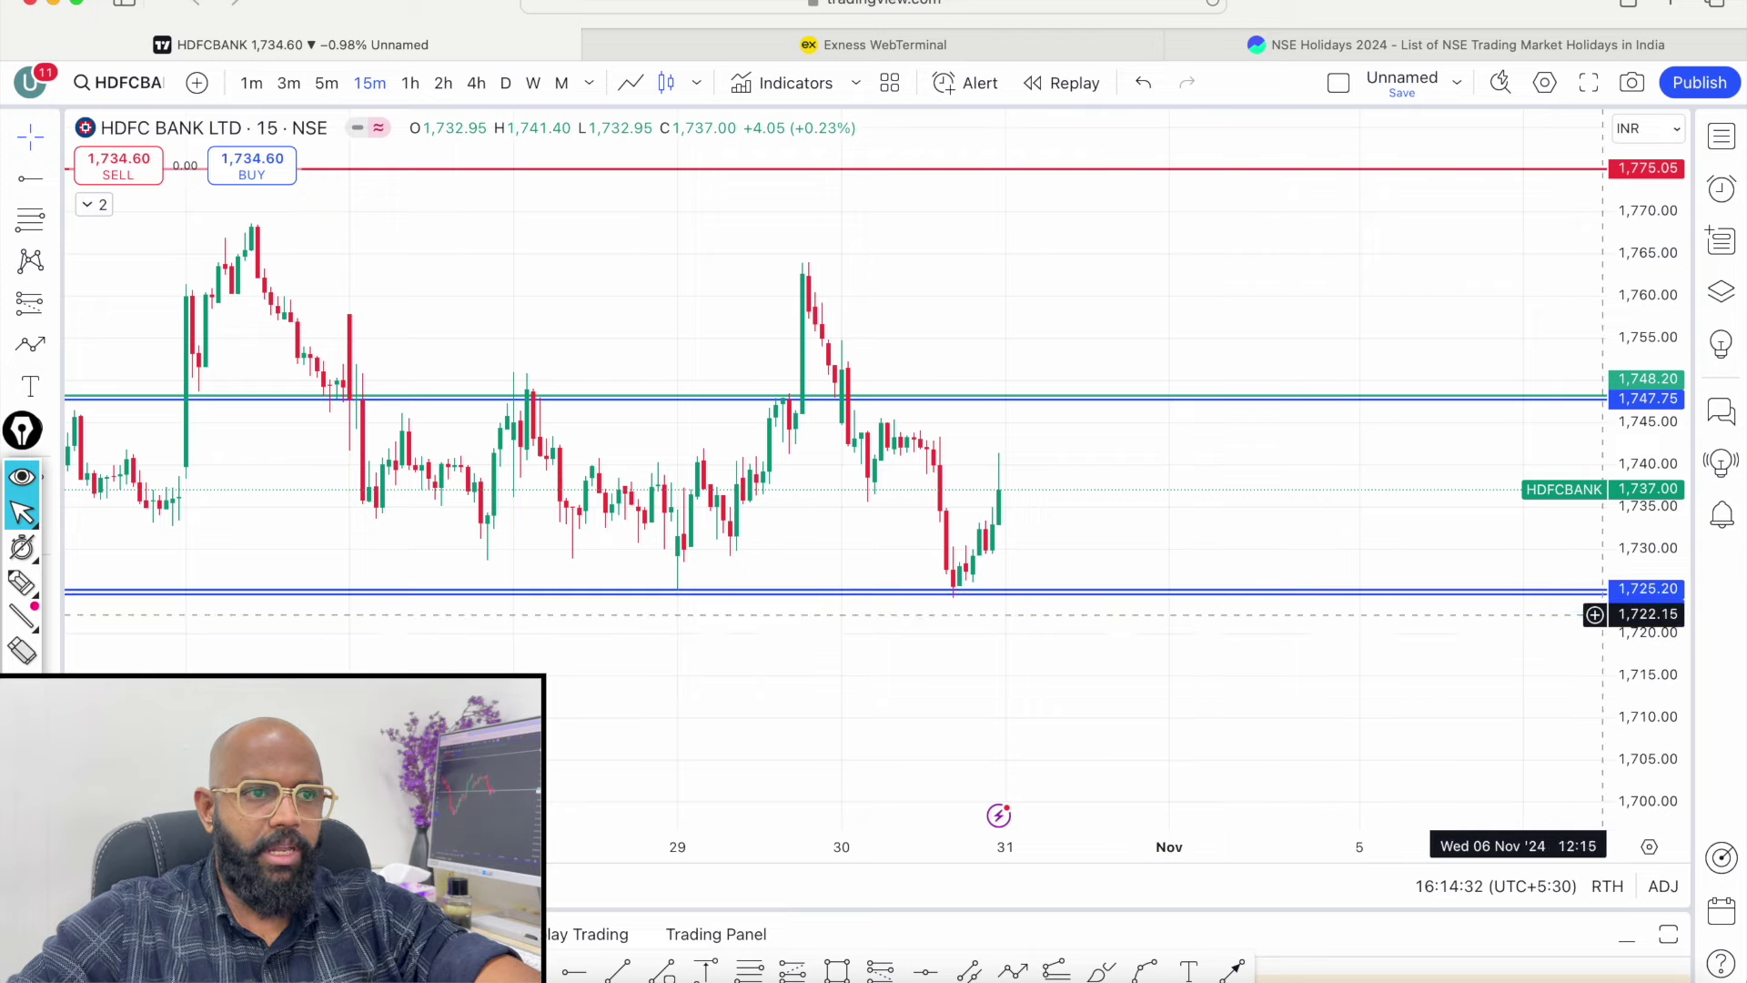
pyautogui.moveTo(1273, 416); pyautogui.dragTo(1274, 433)
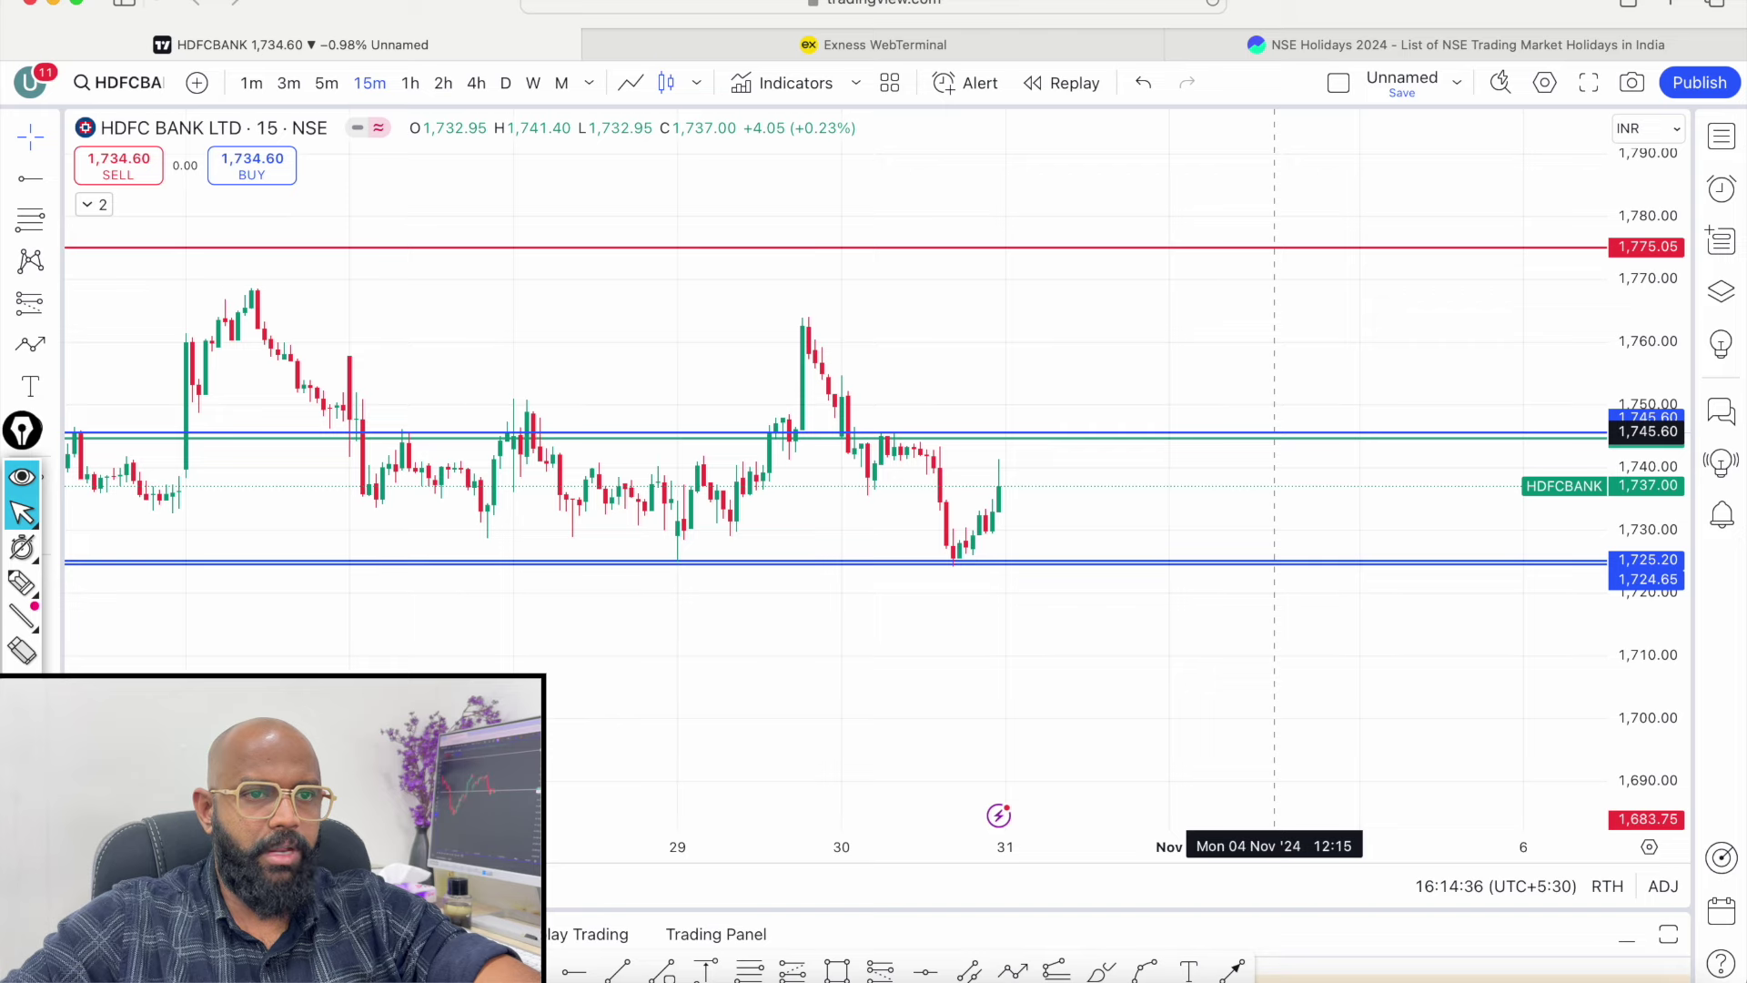
pyautogui.click(1282, 479)
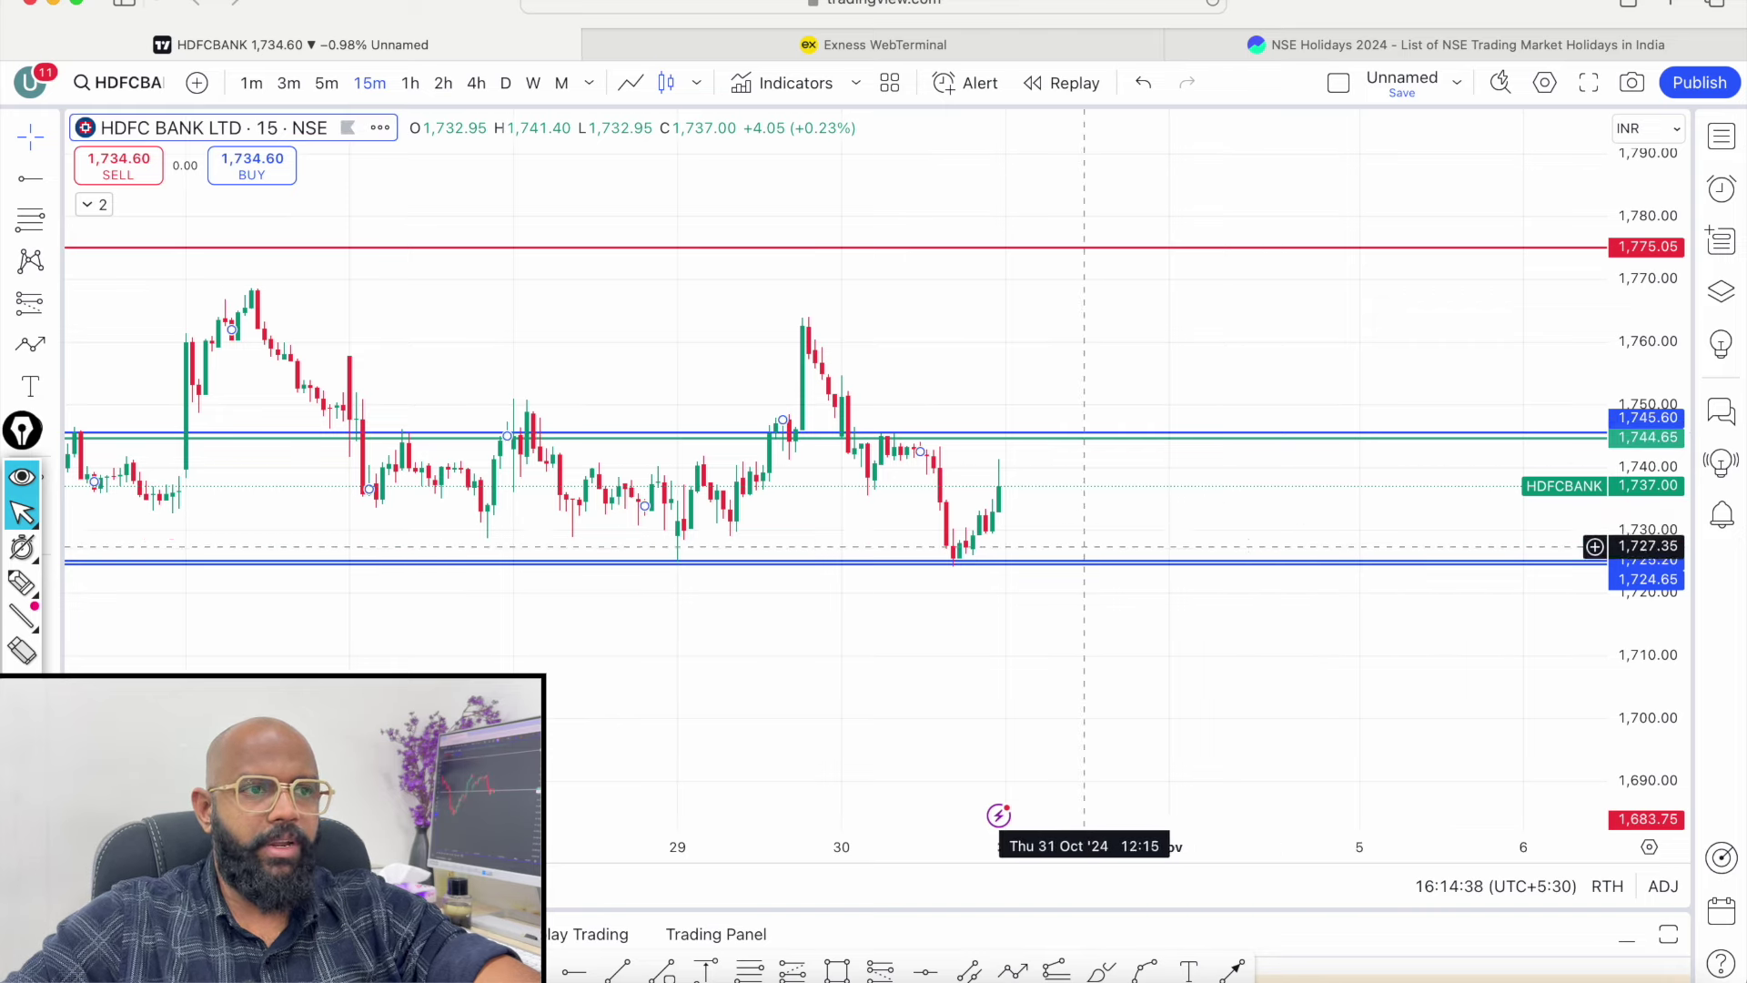
# On the ICICI Bank chart, raise the two red lines near 1,290 to 1,306.50 and 1,305.70.
pyautogui.press('Down')
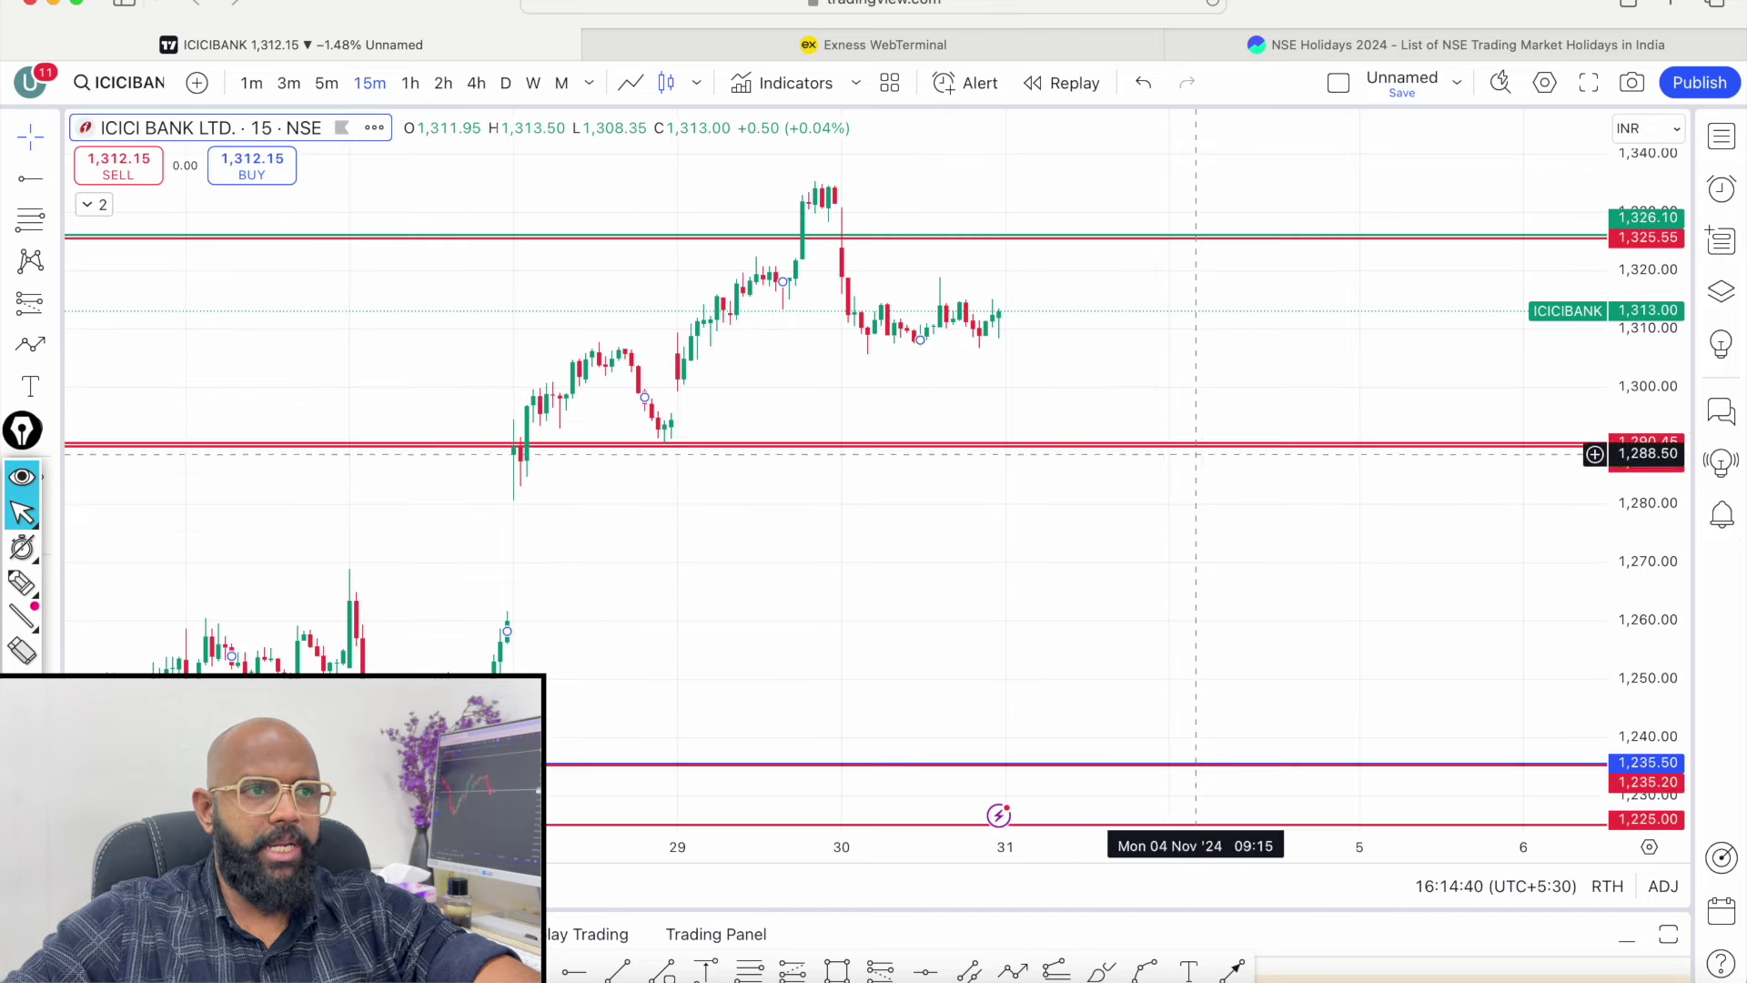
pyautogui.moveTo(1201, 444); pyautogui.dragTo(1227, 348)
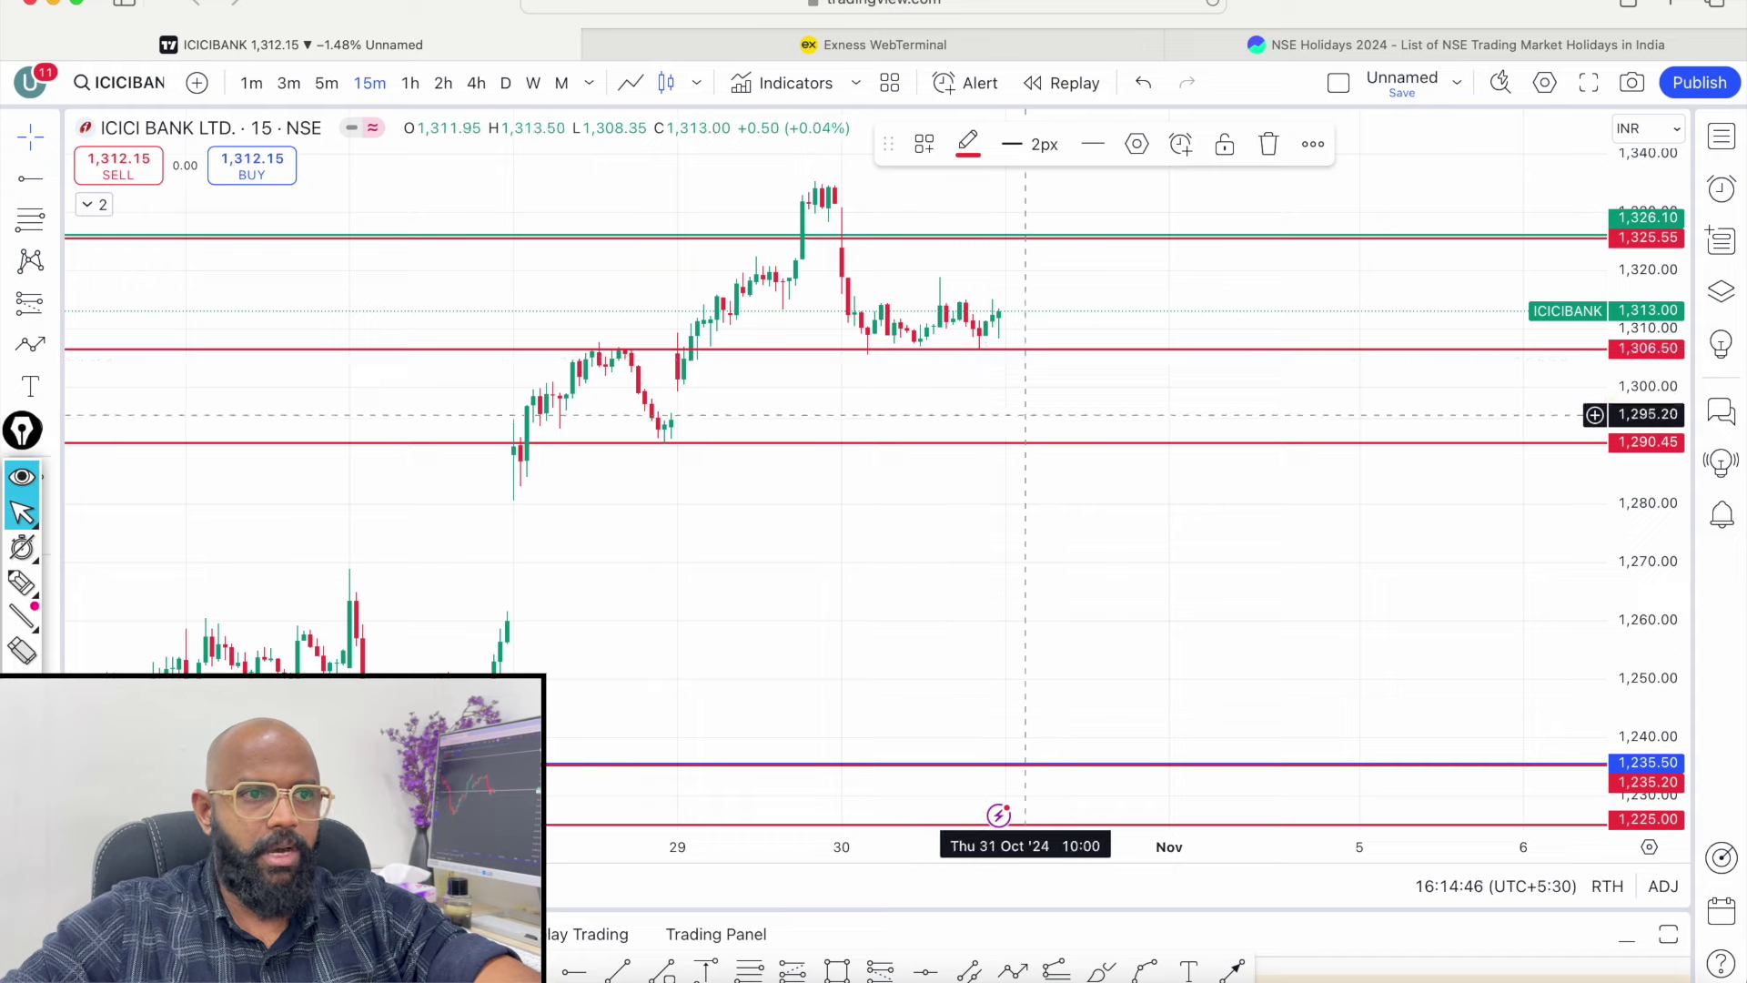
pyautogui.moveTo(1104, 441); pyautogui.dragTo(1162, 353)
pyautogui.moveTo(1116, 429); pyautogui.dragTo(1068, 446)
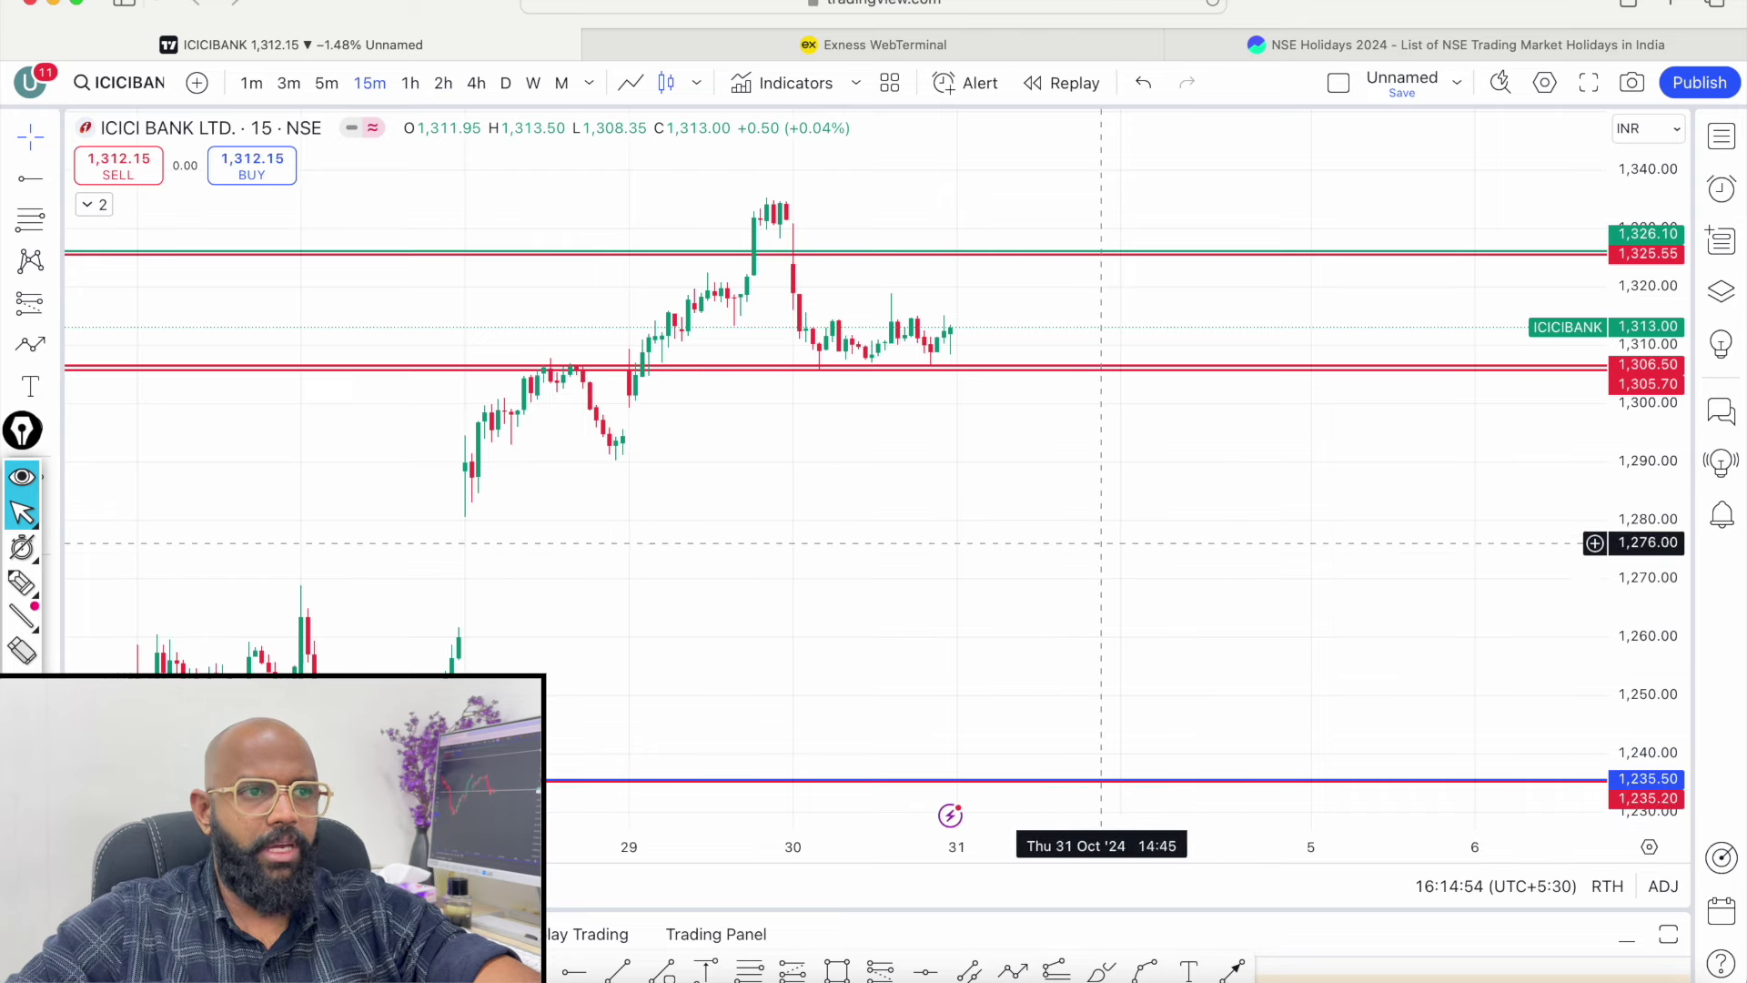
# Switch to the Kotak Mahindra Bank chart and lower the green horizontal line to 1,730.70.
pyautogui.press('Down')
pyautogui.hscroll(-3, 1101, 548)
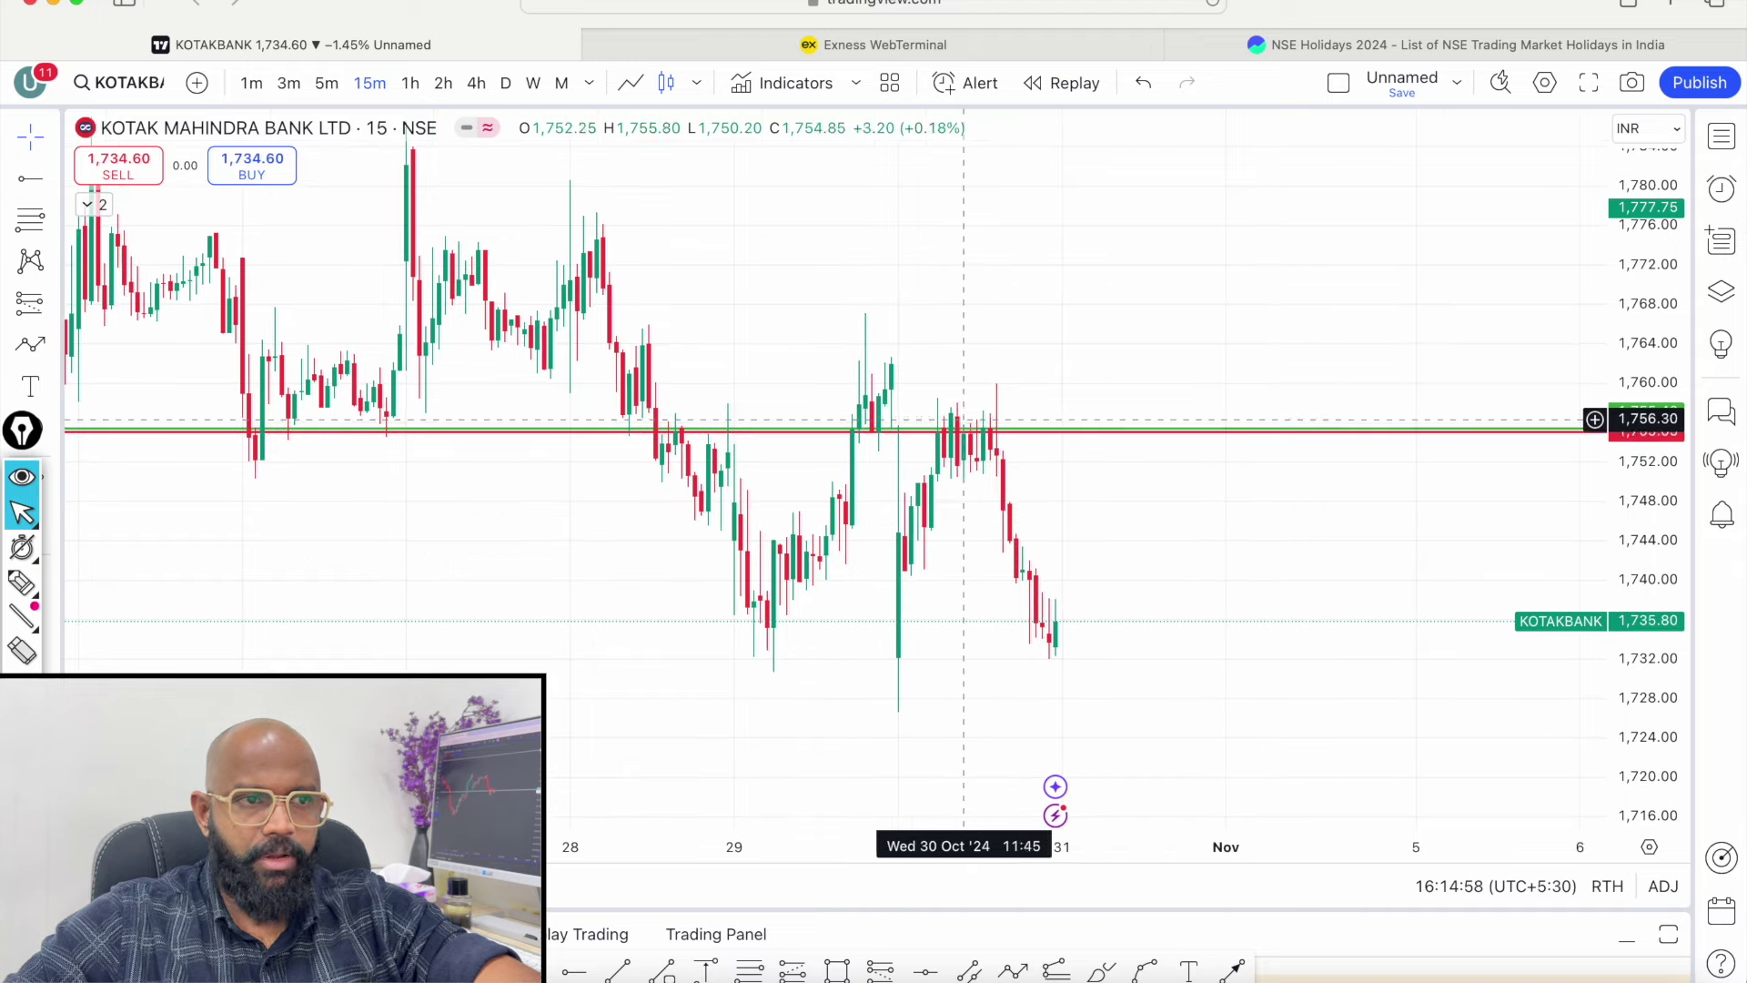
pyautogui.hscroll(-2, 1137, 382)
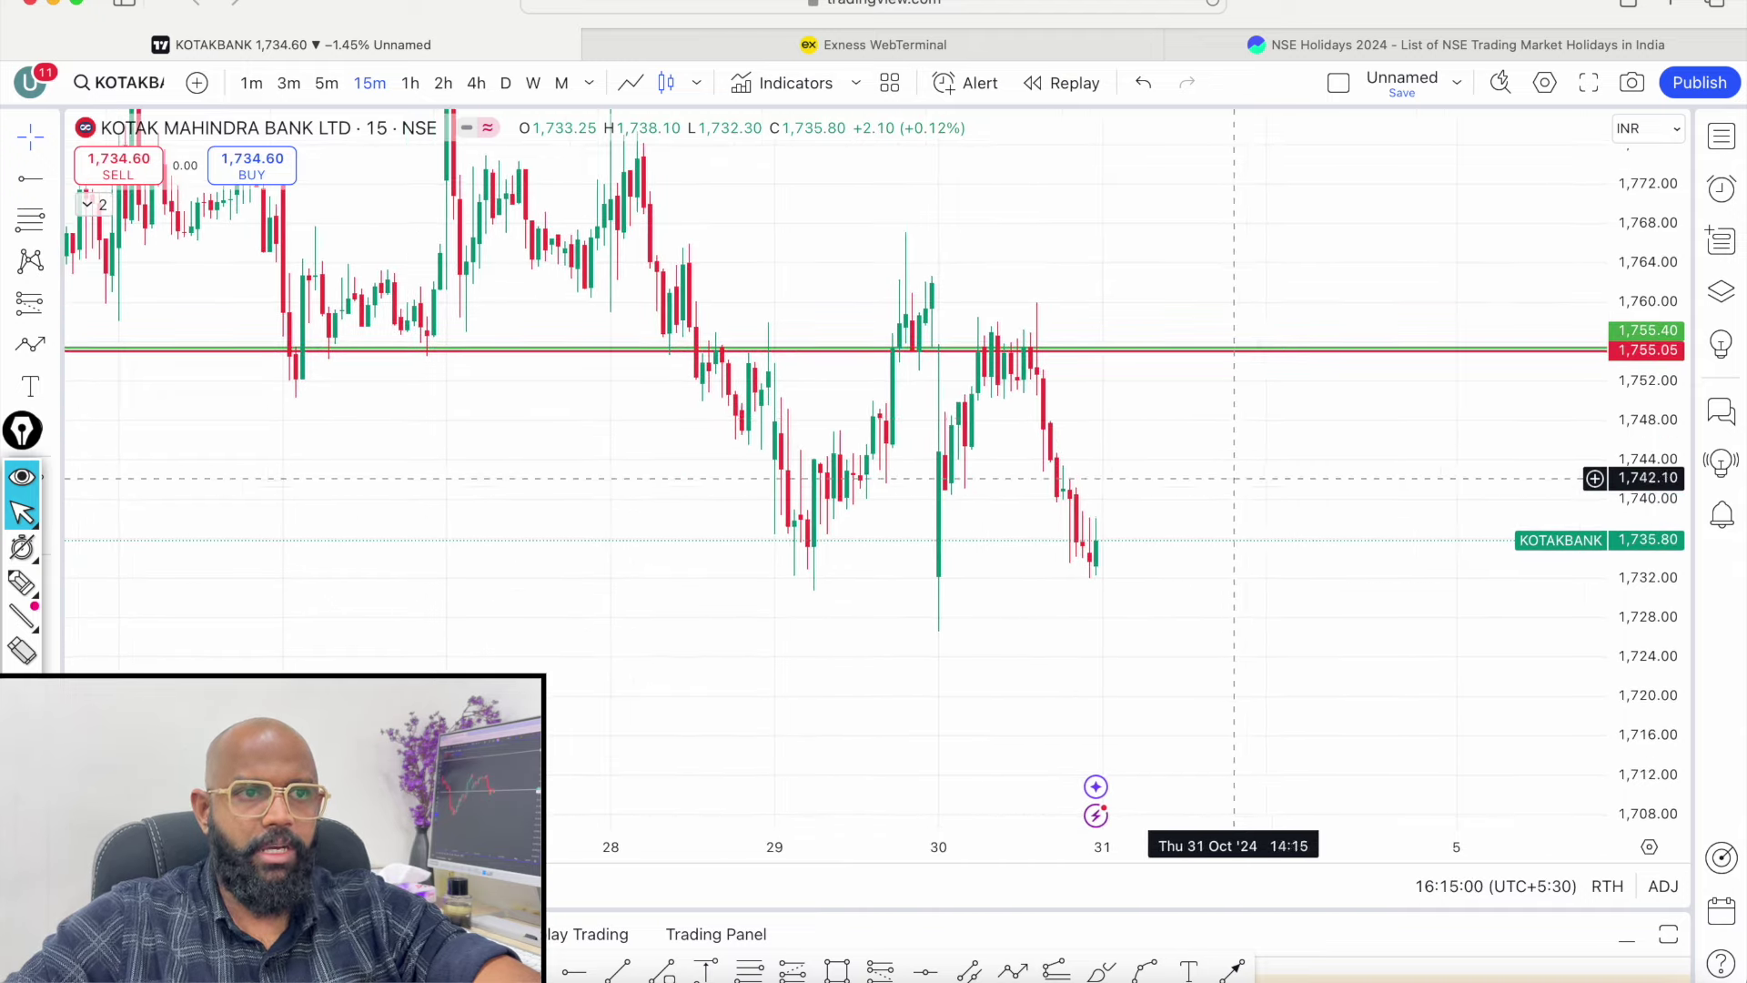
pyautogui.moveTo(1273, 346); pyautogui.dragTo(1288, 590)
pyautogui.moveTo(1645, 474); pyautogui.dragTo(1638, 637)
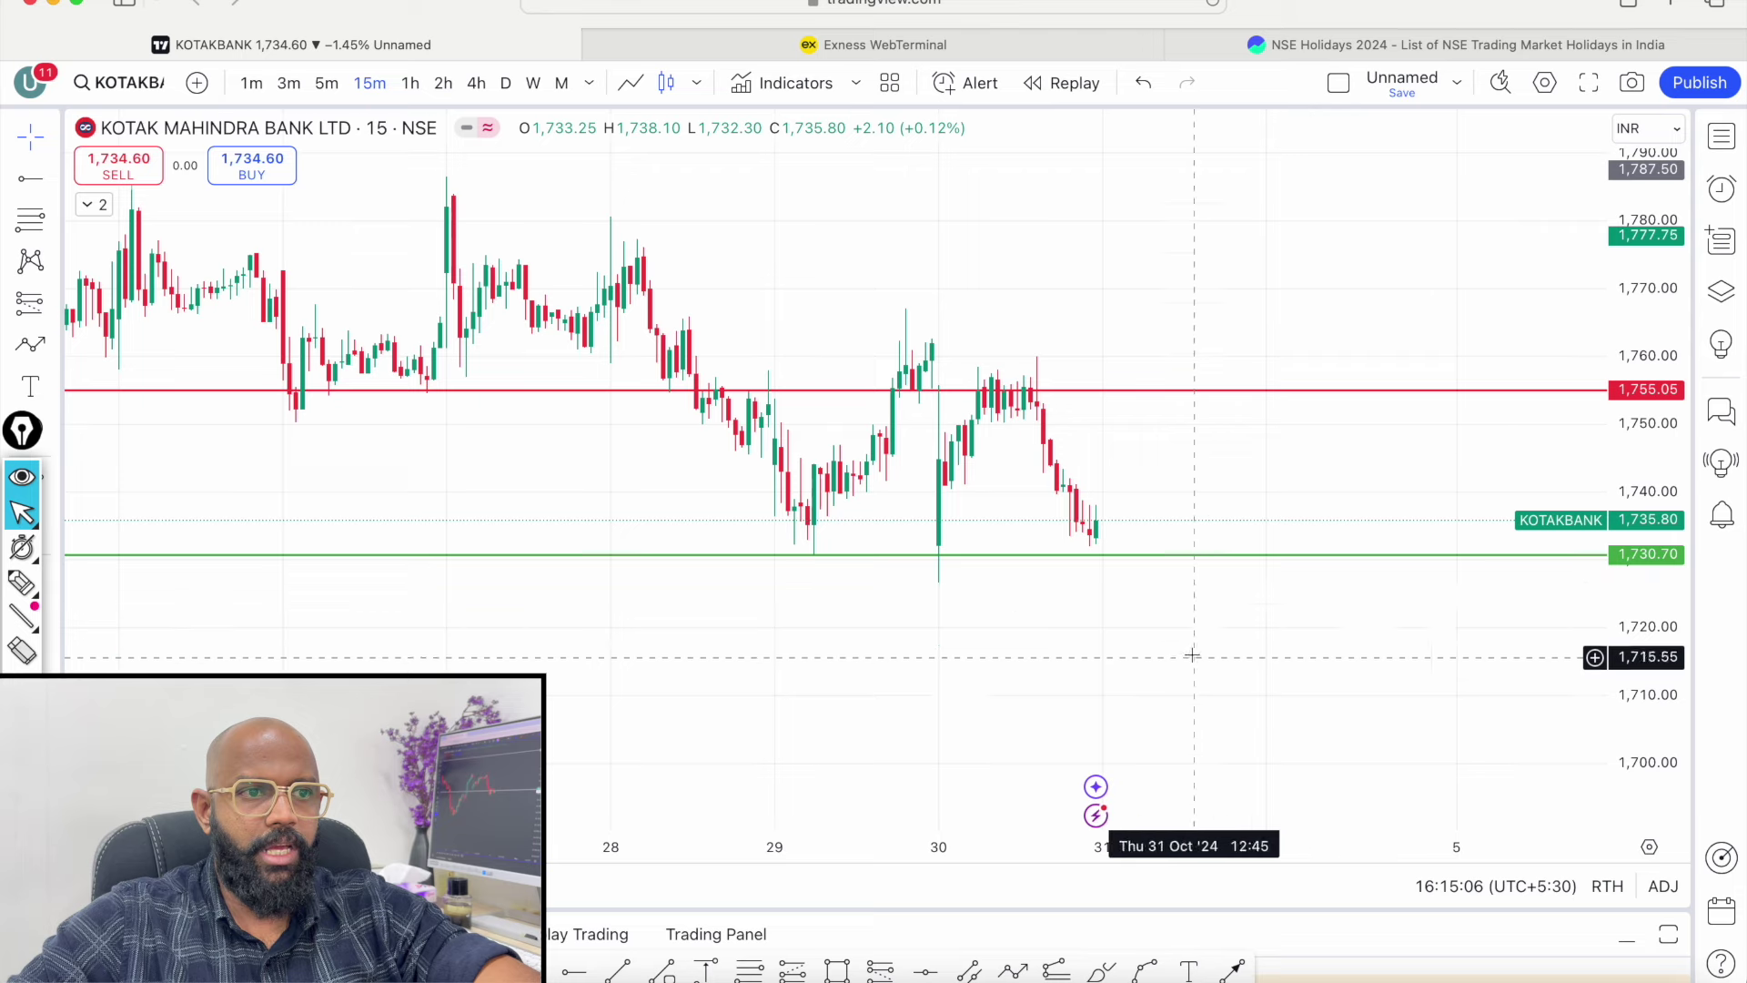
# Switch to the Axis Bank chart and lower the green horizontal line to 1,165.10, beneath the latest candles.
pyautogui.press('Down')
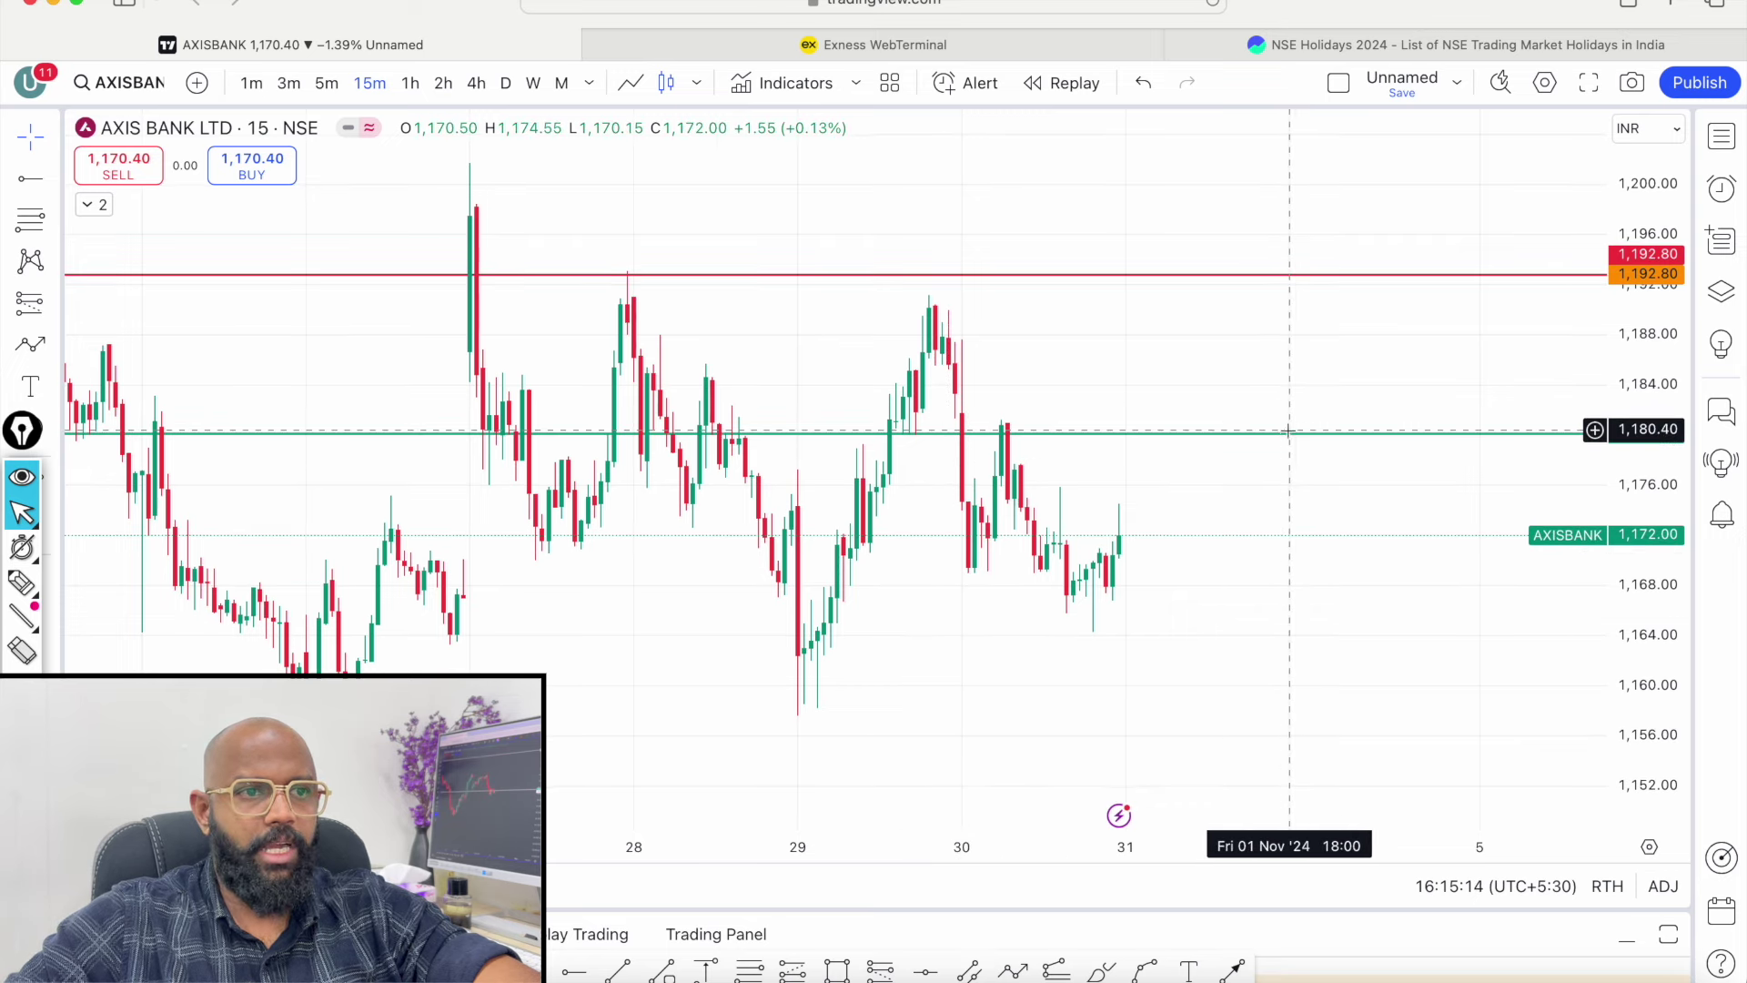
pyautogui.moveTo(1290, 445); pyautogui.dragTo(1291, 626)
pyautogui.moveTo(1621, 467); pyautogui.dragTo(1620, 642)
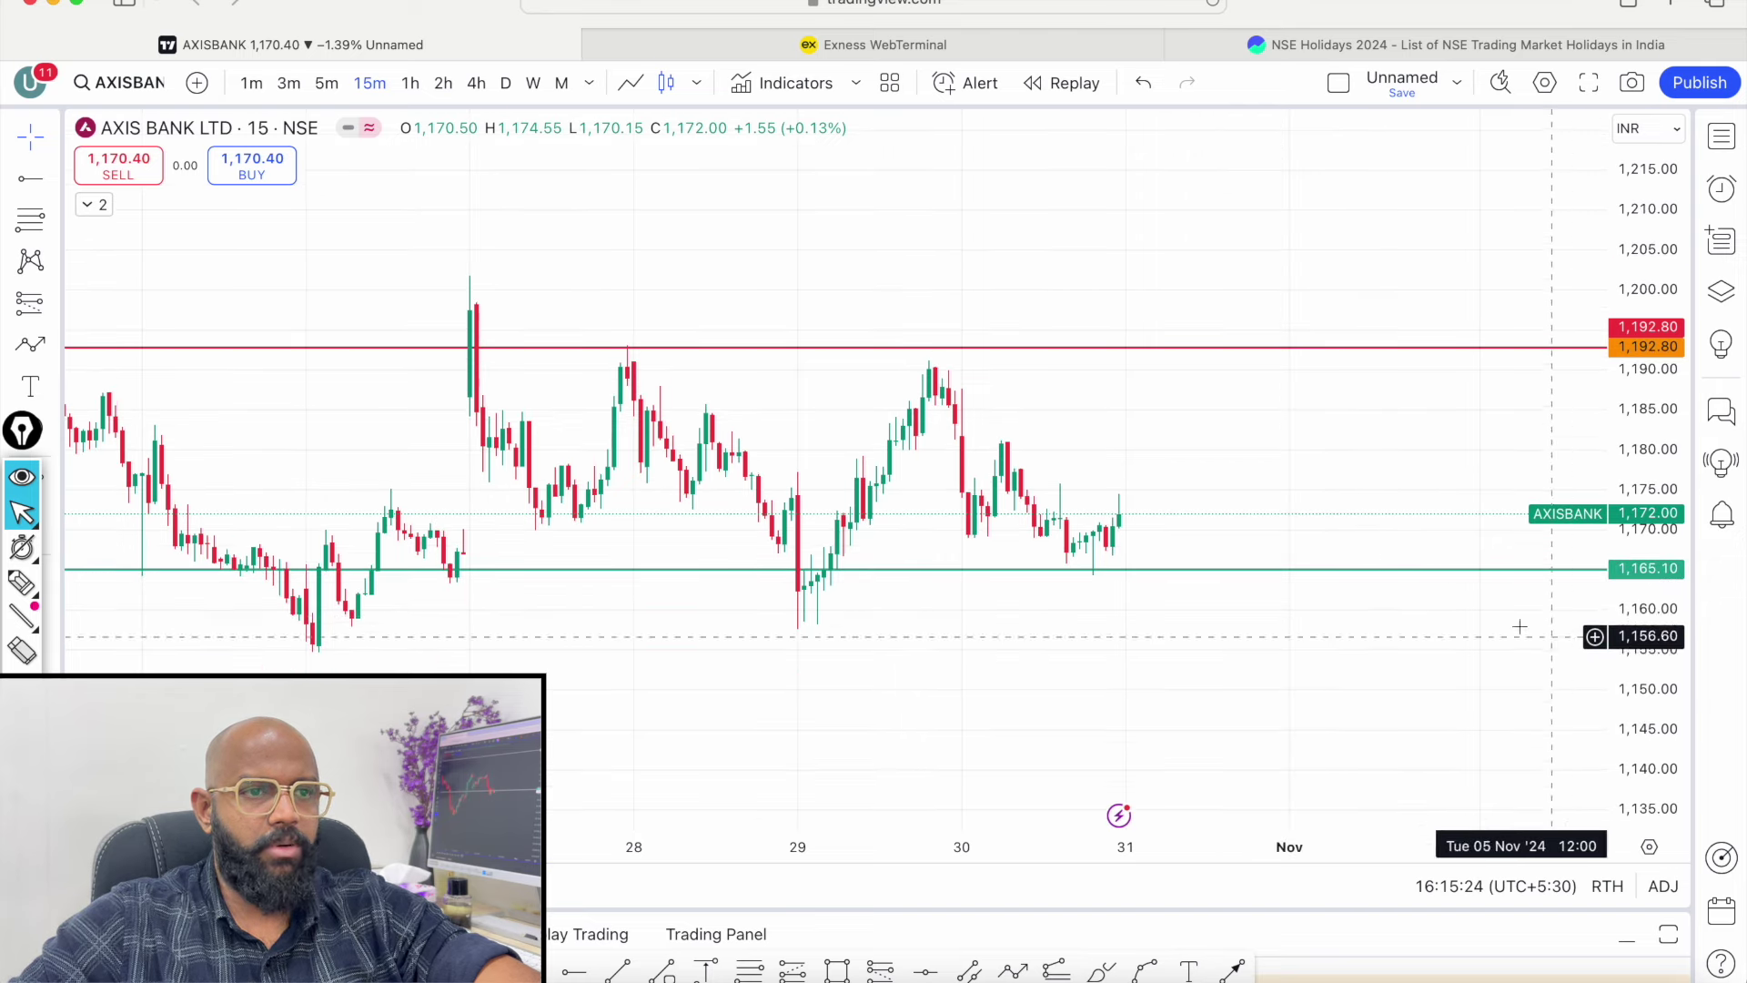
# Switch to the Infosys chart and lower the two red horizontal lines to 1,811.10 and 1,810.05.
pyautogui.press('Down')
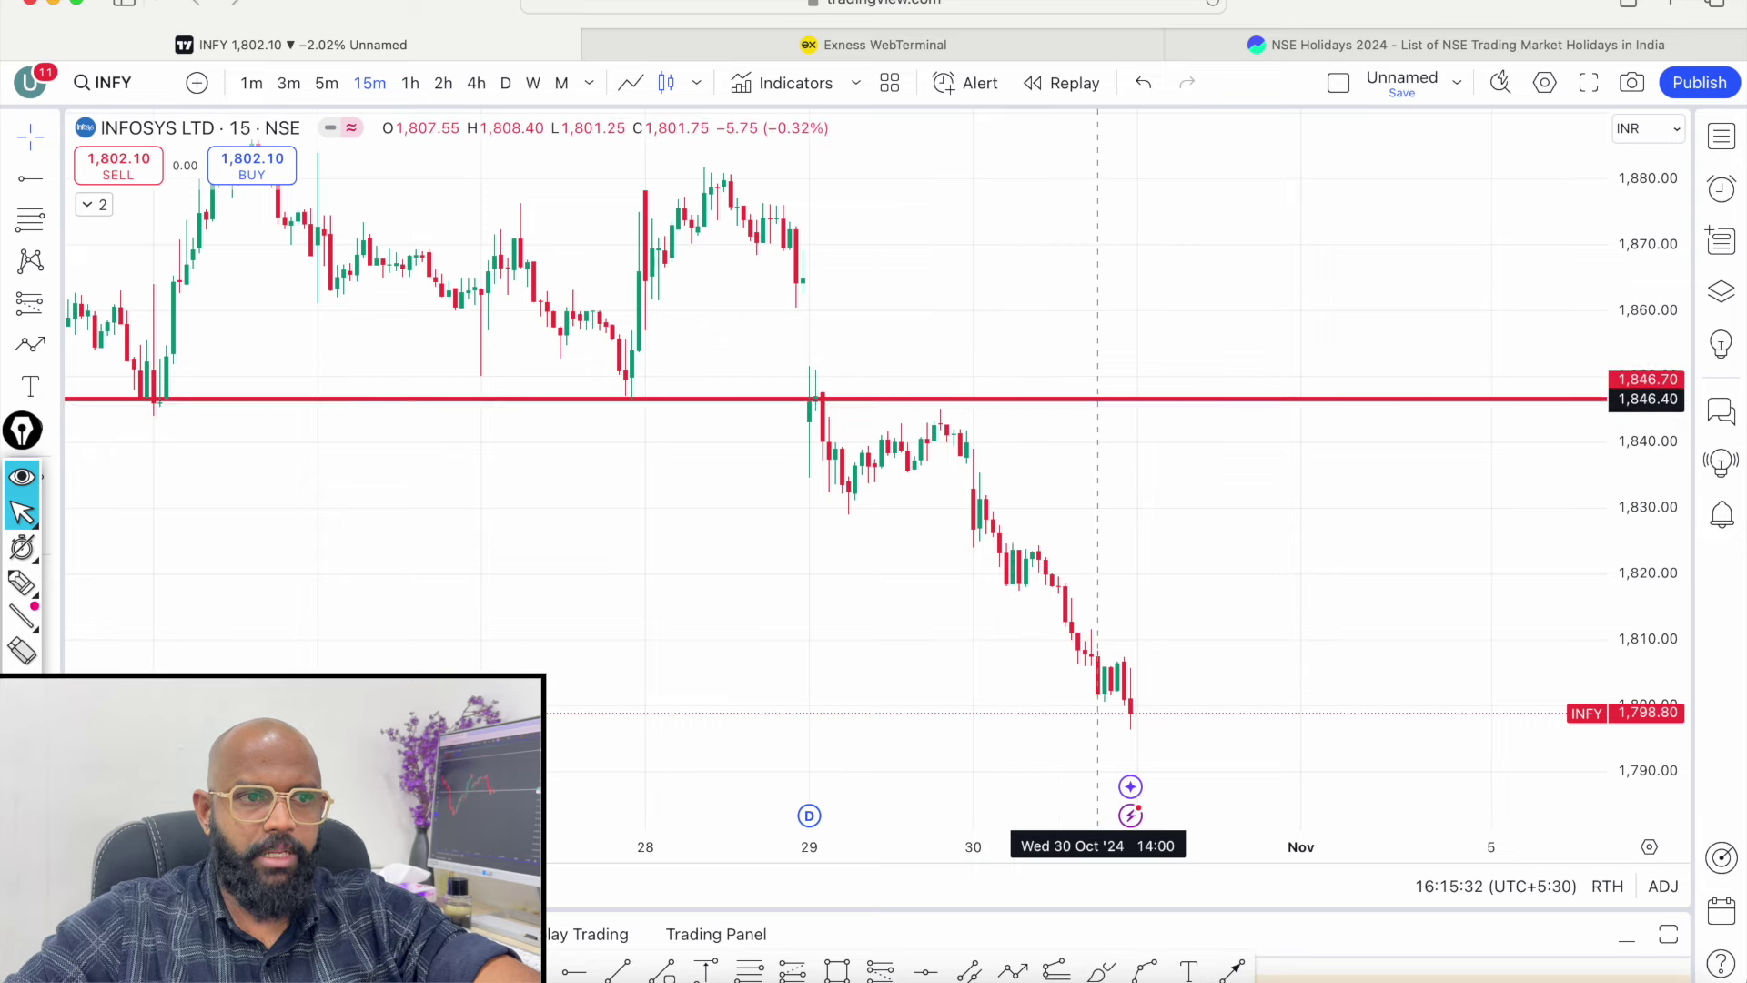
pyautogui.moveTo(1097, 398); pyautogui.dragTo(1164, 638)
pyautogui.moveTo(1262, 397); pyautogui.dragTo(1229, 631)
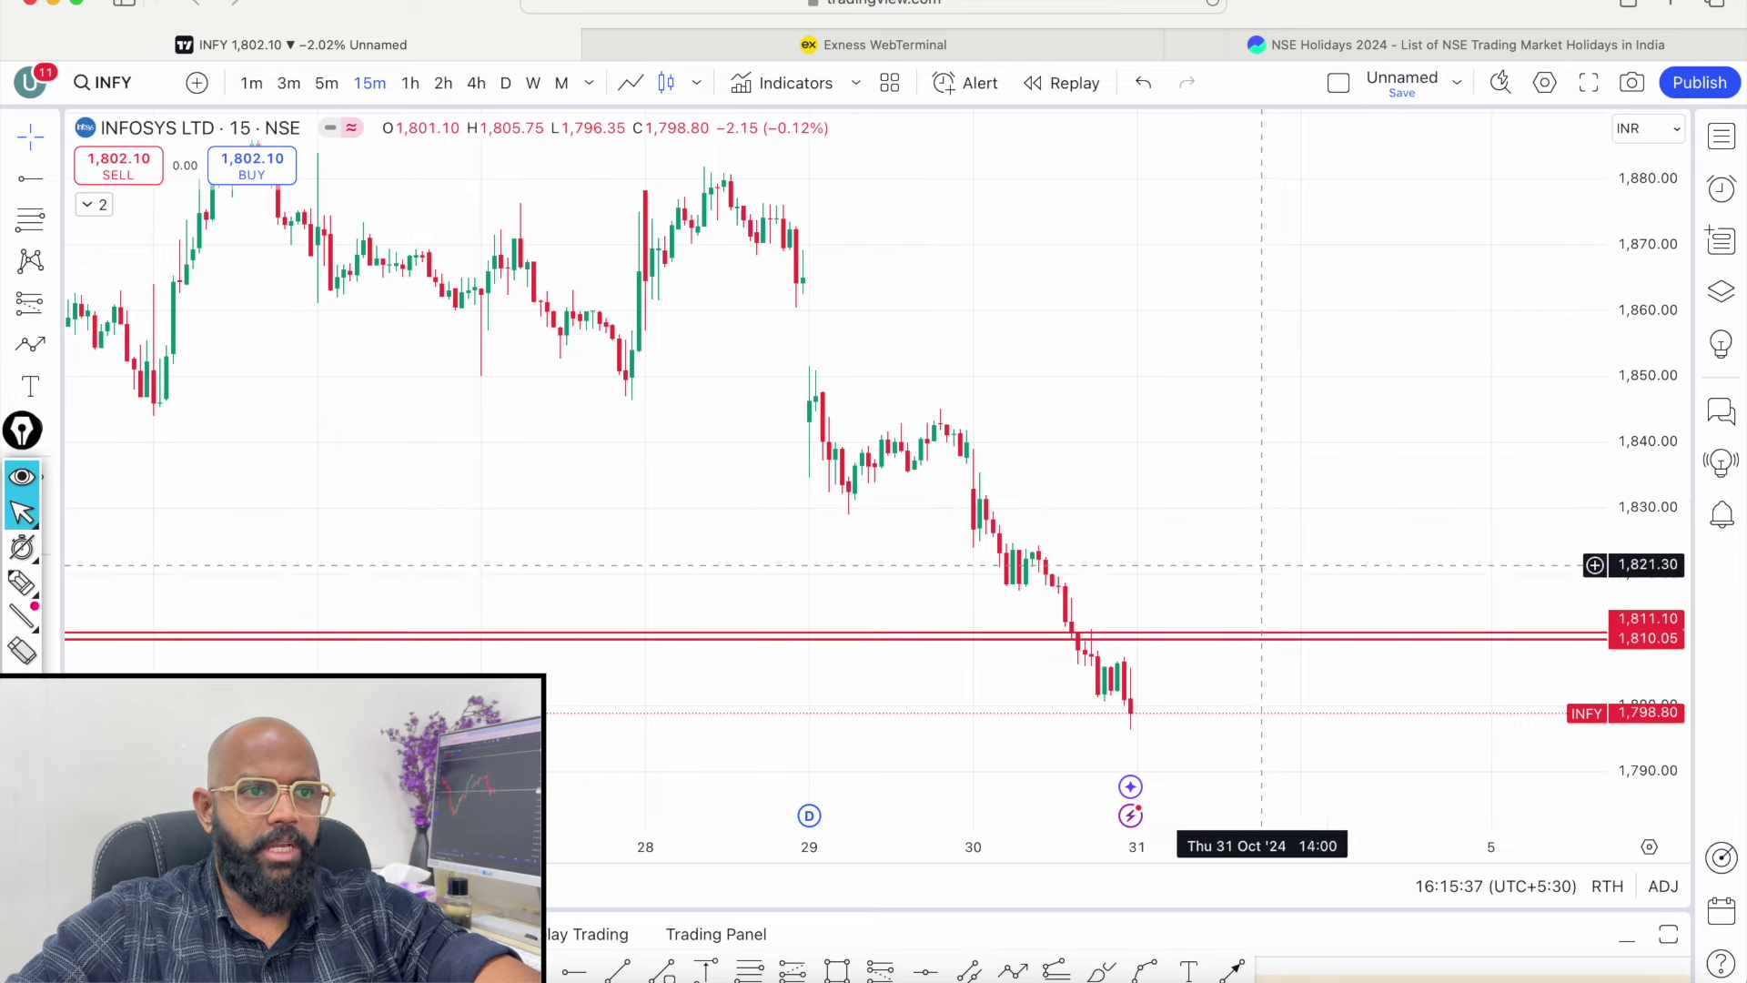
# Switch to the TCS chart and lower the red and green horizontal lines to about 4,060, near the last candle's low.
pyautogui.press('Down')
pyautogui.moveTo(1235, 516); pyautogui.dragTo(1219, 587)
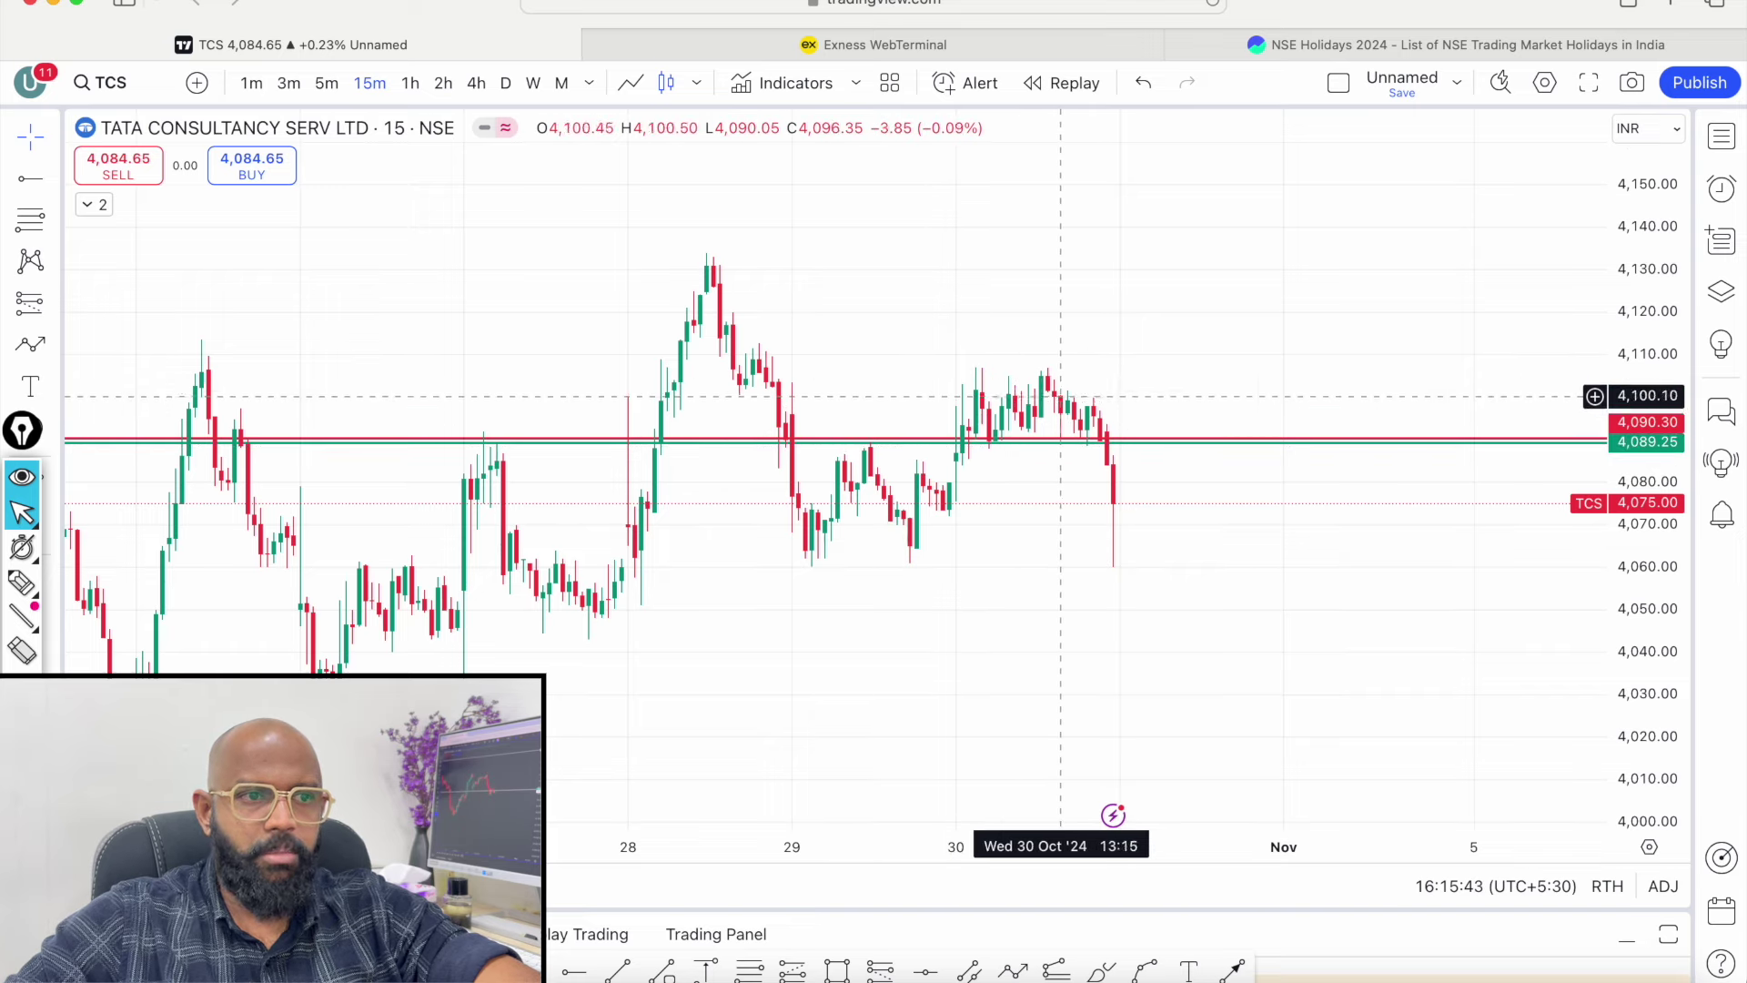
pyautogui.moveTo(1258, 440); pyautogui.dragTo(1269, 565)
pyautogui.moveTo(1303, 442); pyautogui.dragTo(1277, 567)
pyautogui.click(1313, 478)
# Switch to the Reliance Industries chart and raise the upper red line to 1,352.50 and the lower red line to 1,336.30.
pyautogui.press('Down')
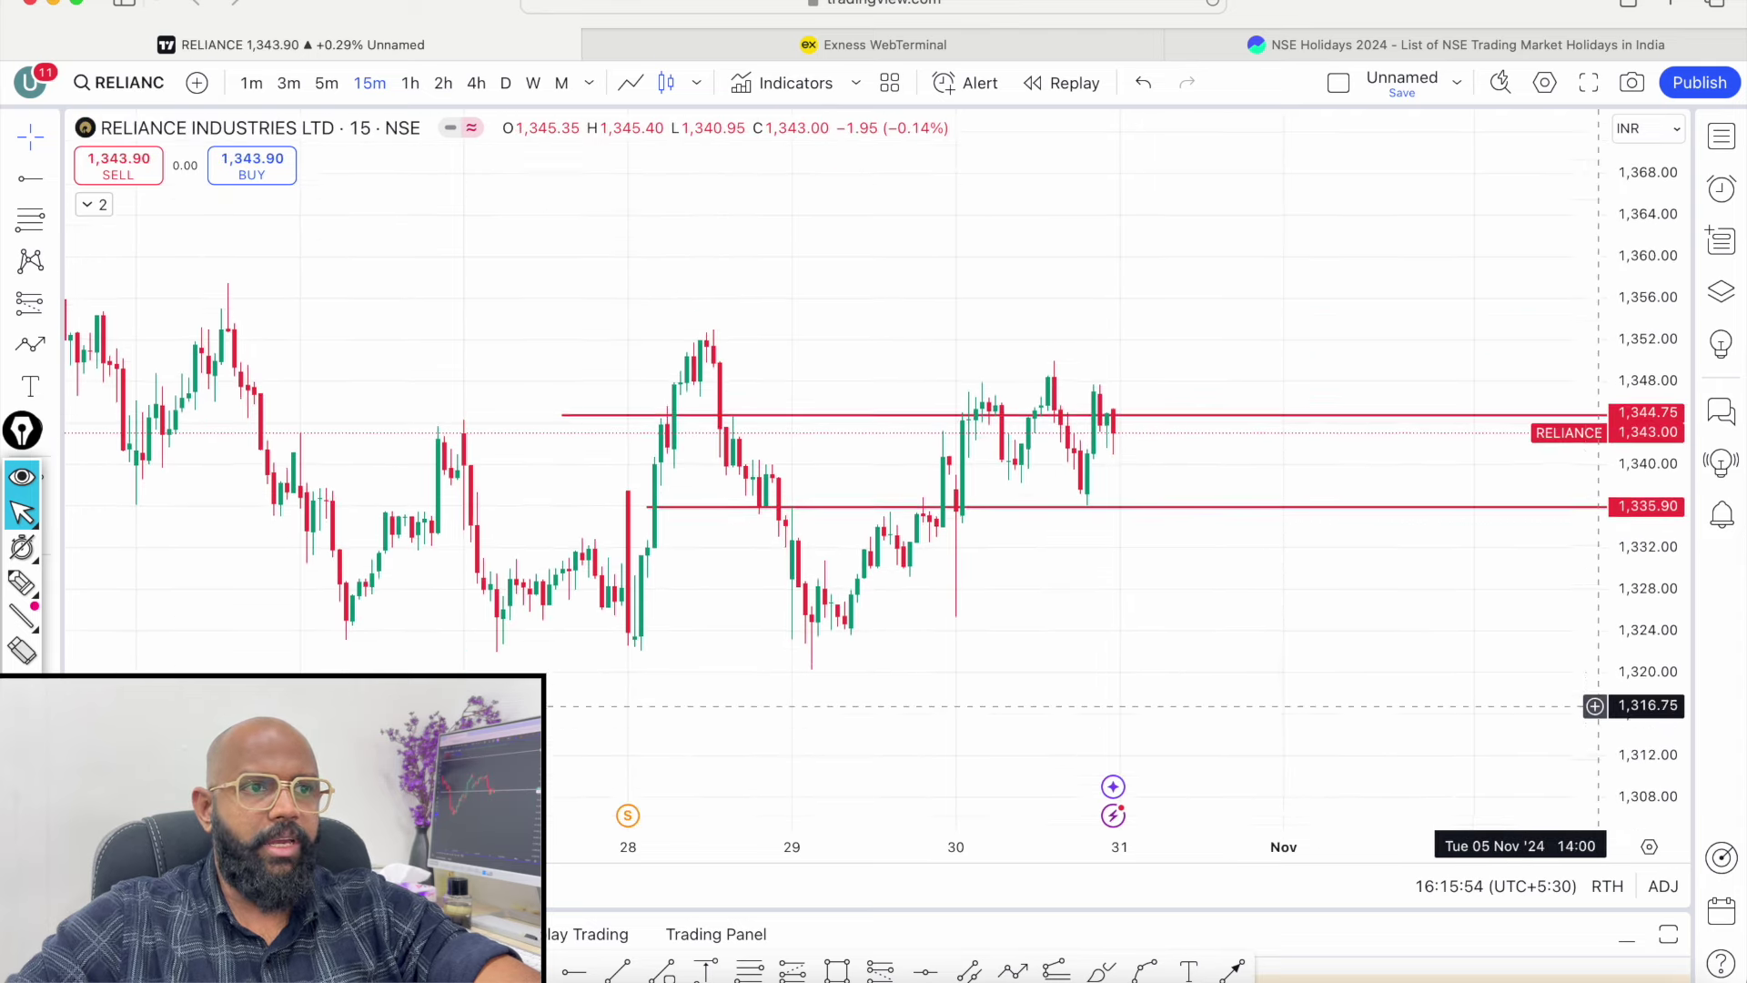
pyautogui.moveTo(1268, 417); pyautogui.dragTo(1296, 339)
pyautogui.click(1323, 500)
pyautogui.moveTo(1323, 505); pyautogui.dragTo(1318, 499)
pyautogui.click(1328, 575)
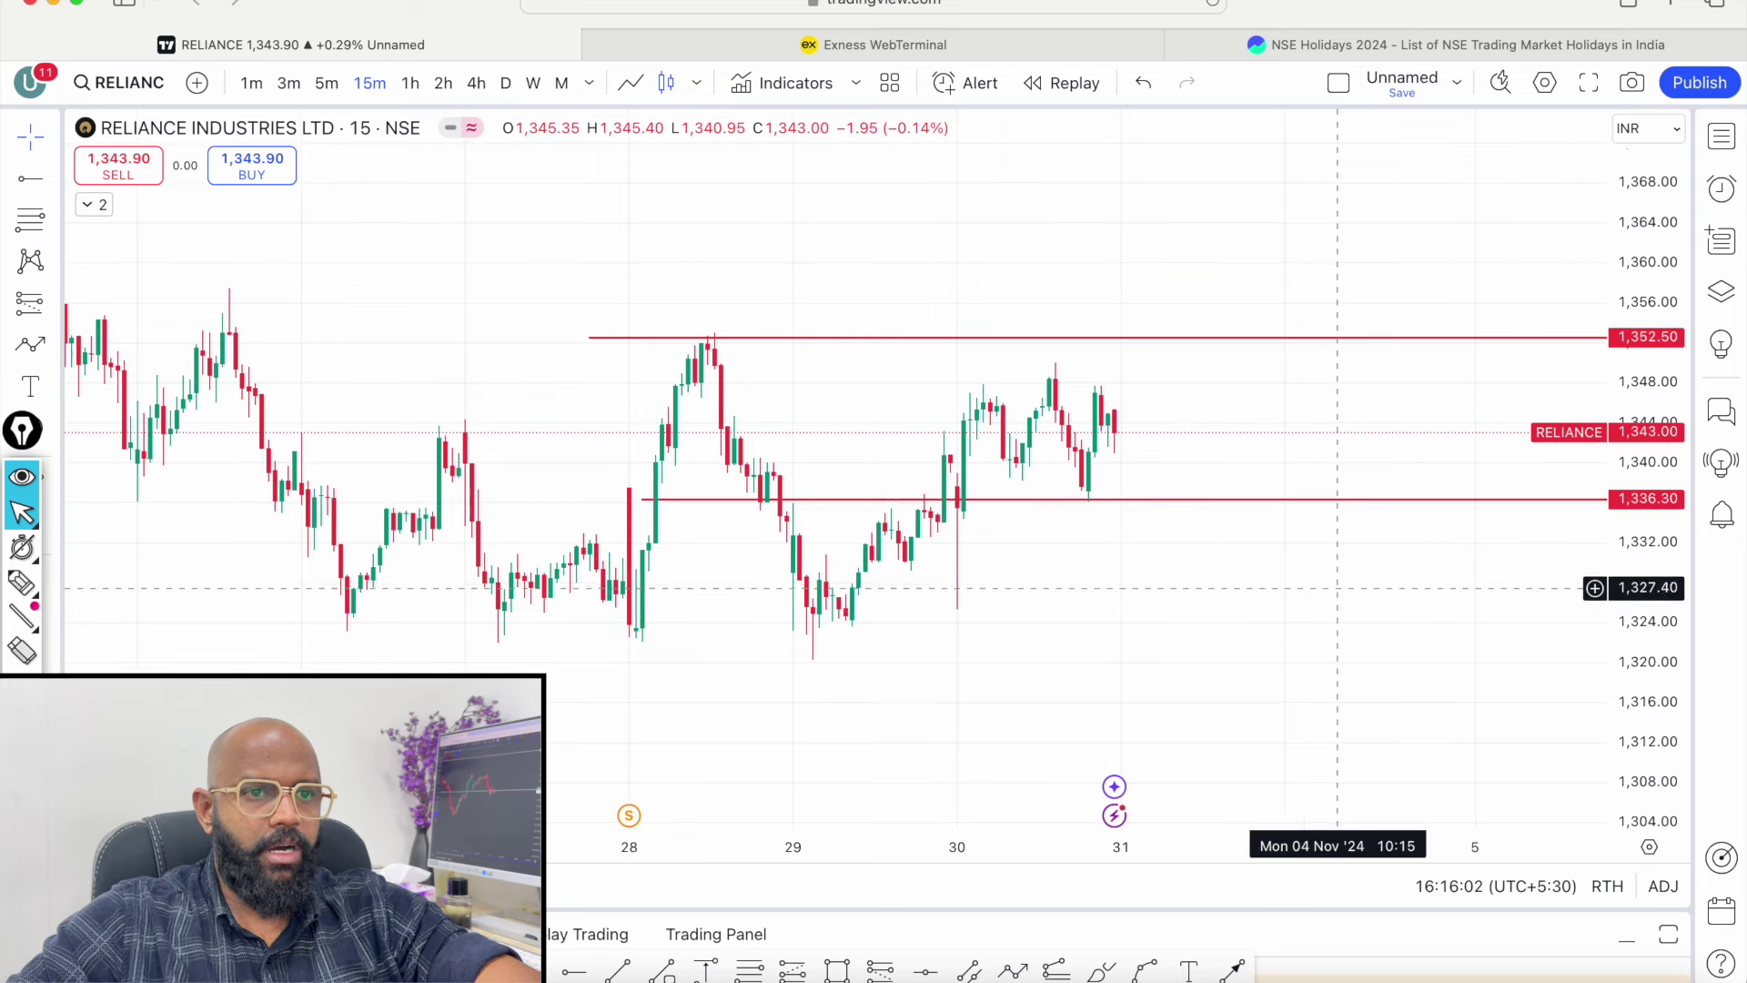
pyautogui.moveTo(1449, 534); pyautogui.dragTo(1419, 565)
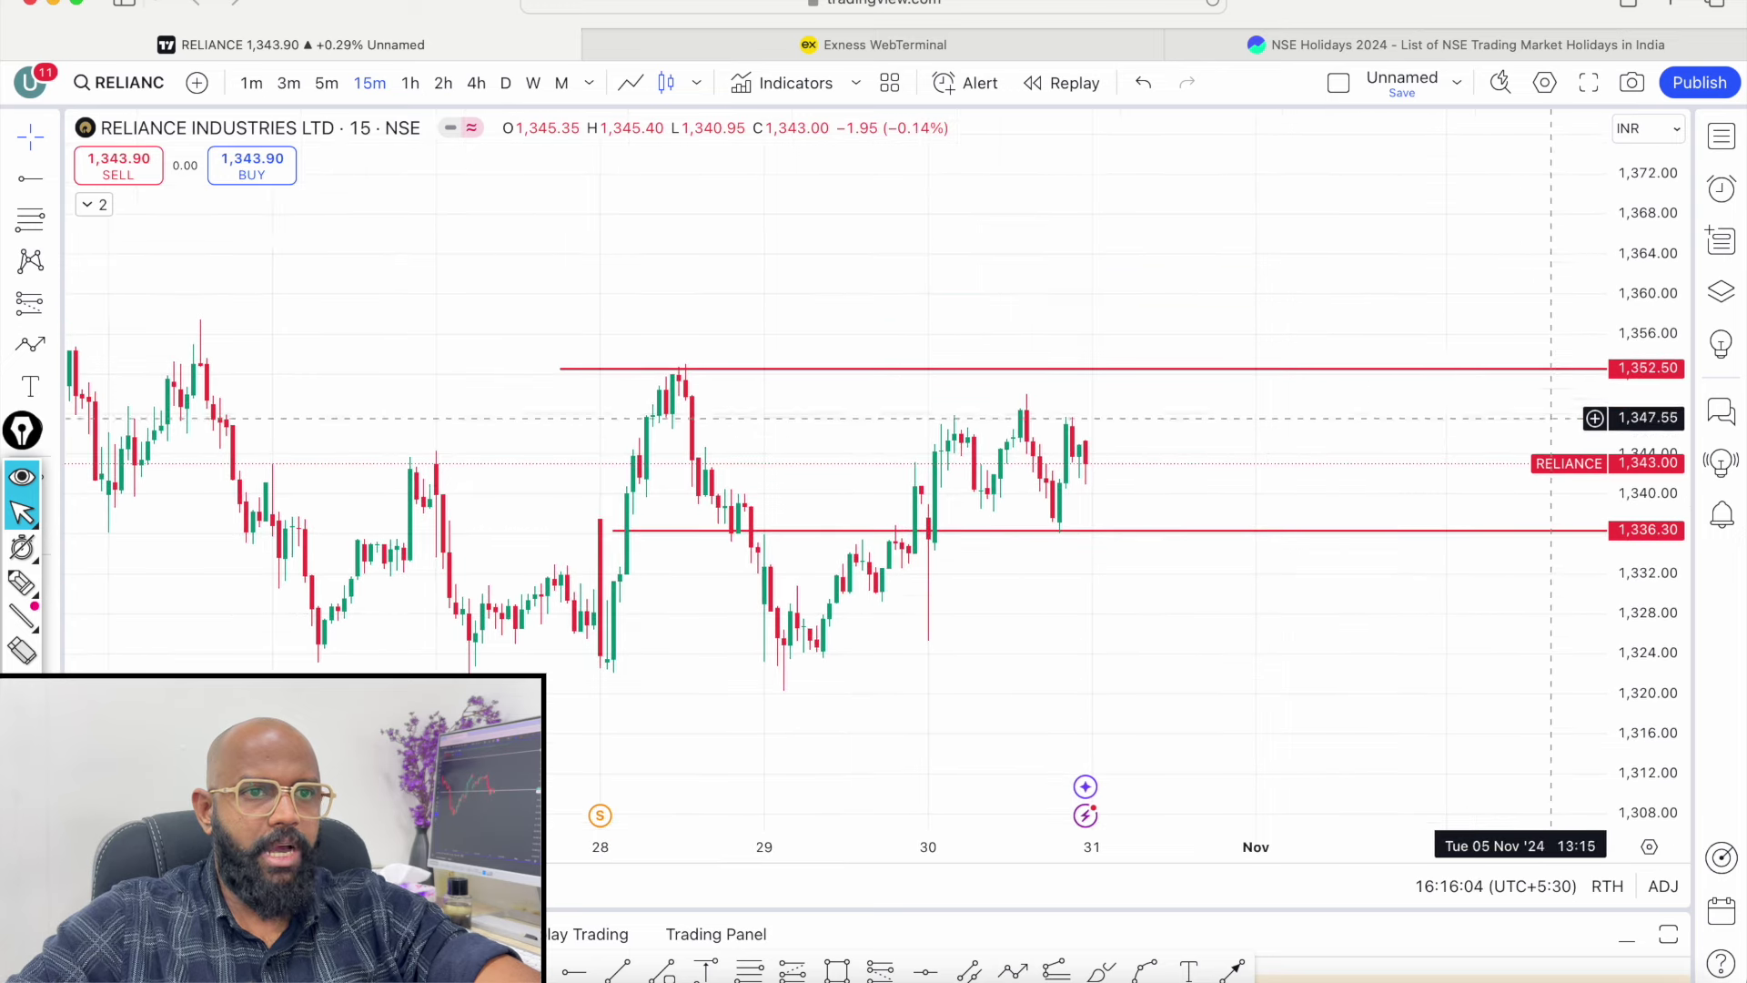